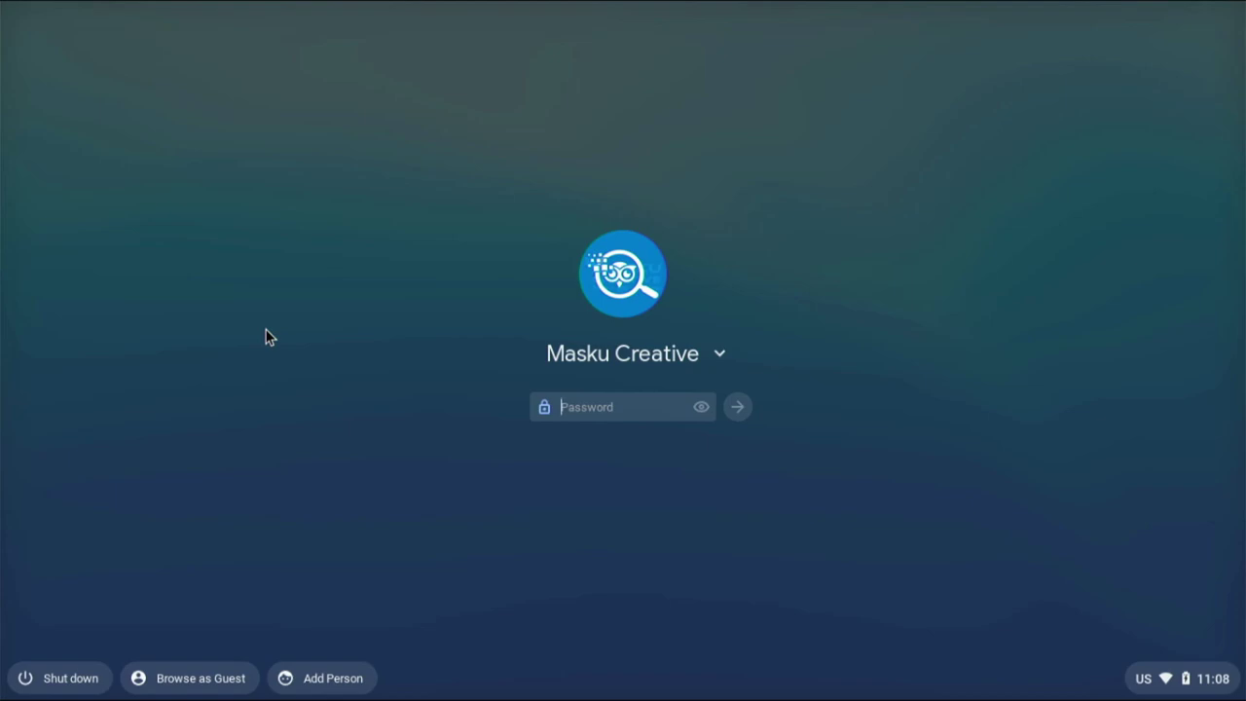
Step: Sign in to Chrome OS by entering the account password
{"action": "type", "text": "•••••••••"}
{"action": "key", "text": "Return"}
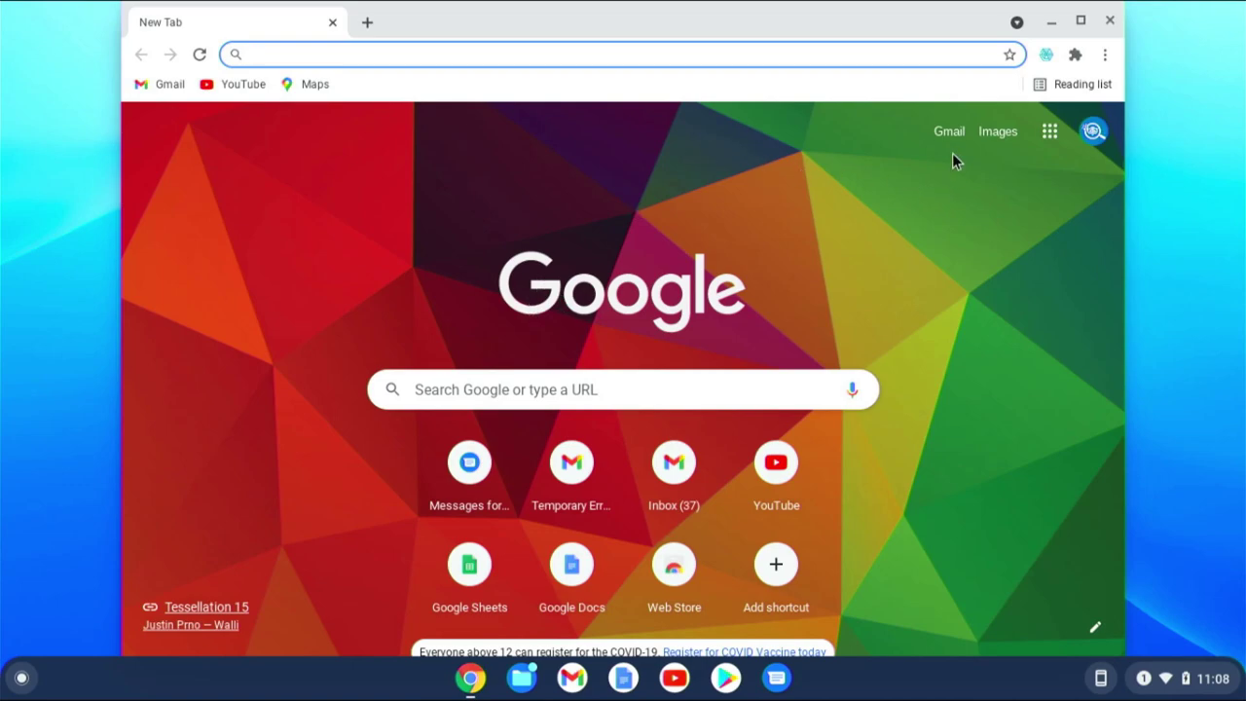
Step: Close Chrome, browse the launcher's full app grid, then open and dismiss Quick Settings
{"action": "left_click", "coordinate": [1107, 23]}
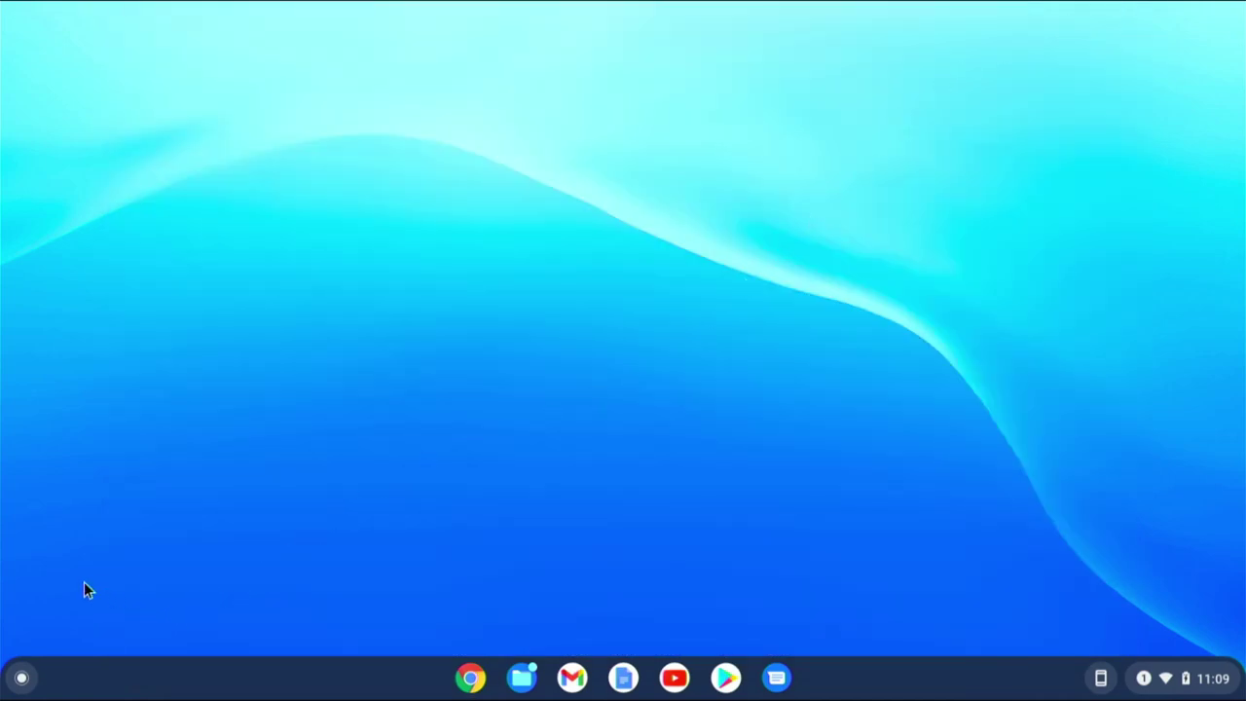
{"action": "left_click", "coordinate": [21, 677]}
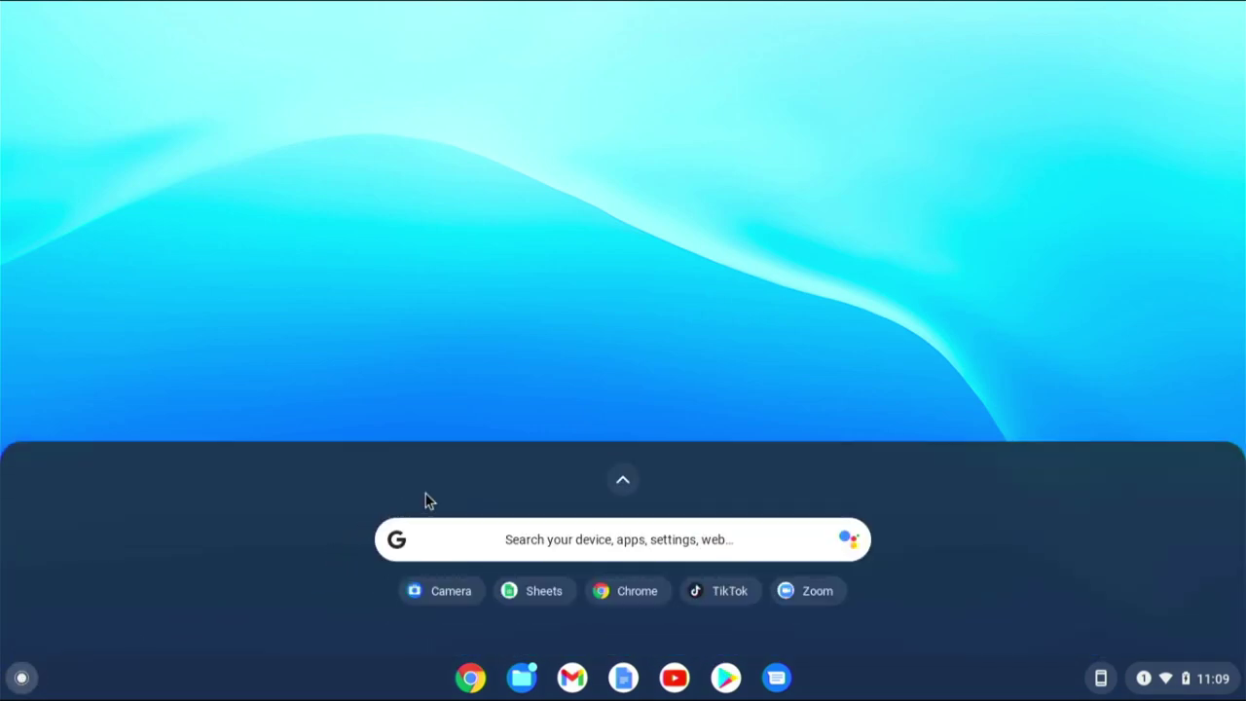
{"action": "left_click", "coordinate": [625, 482]}
{"action": "scroll", "coordinate": [623, 486], "scroll_direction": "down", "scroll_amount": 1}
{"action": "scroll", "coordinate": [622, 482], "scroll_direction": "up", "scroll_amount": 1}
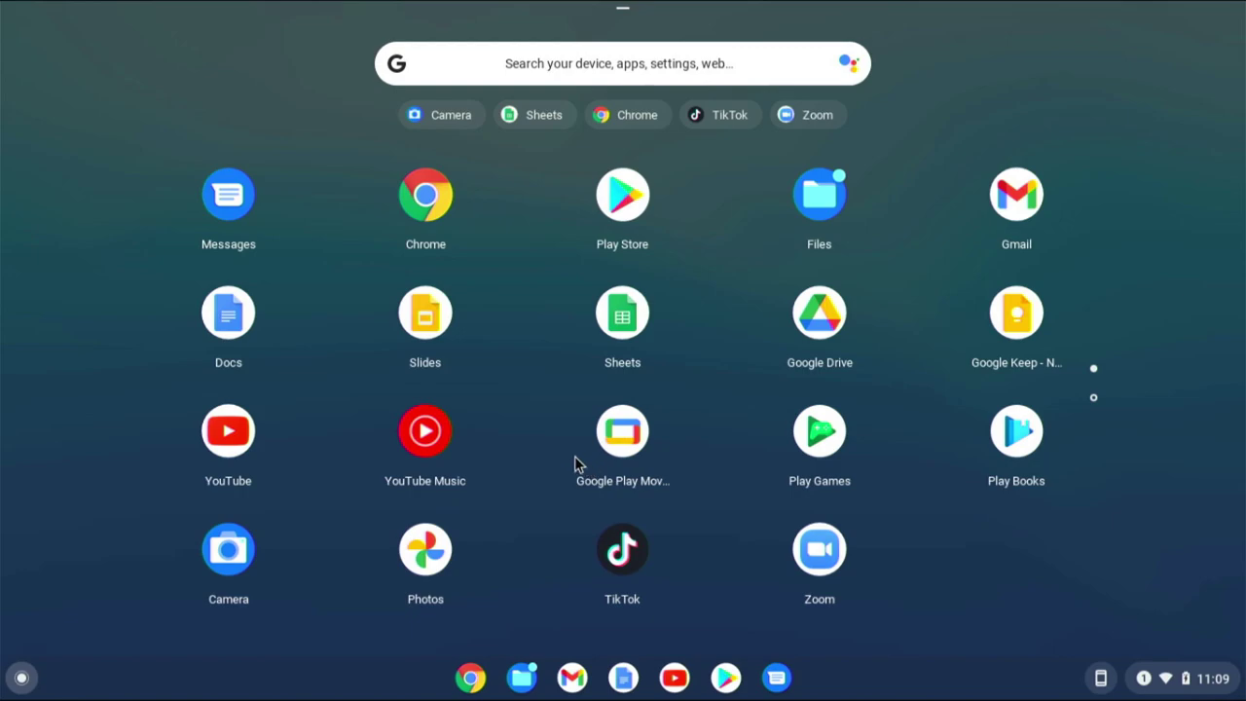
{"action": "left_click", "coordinate": [20, 679]}
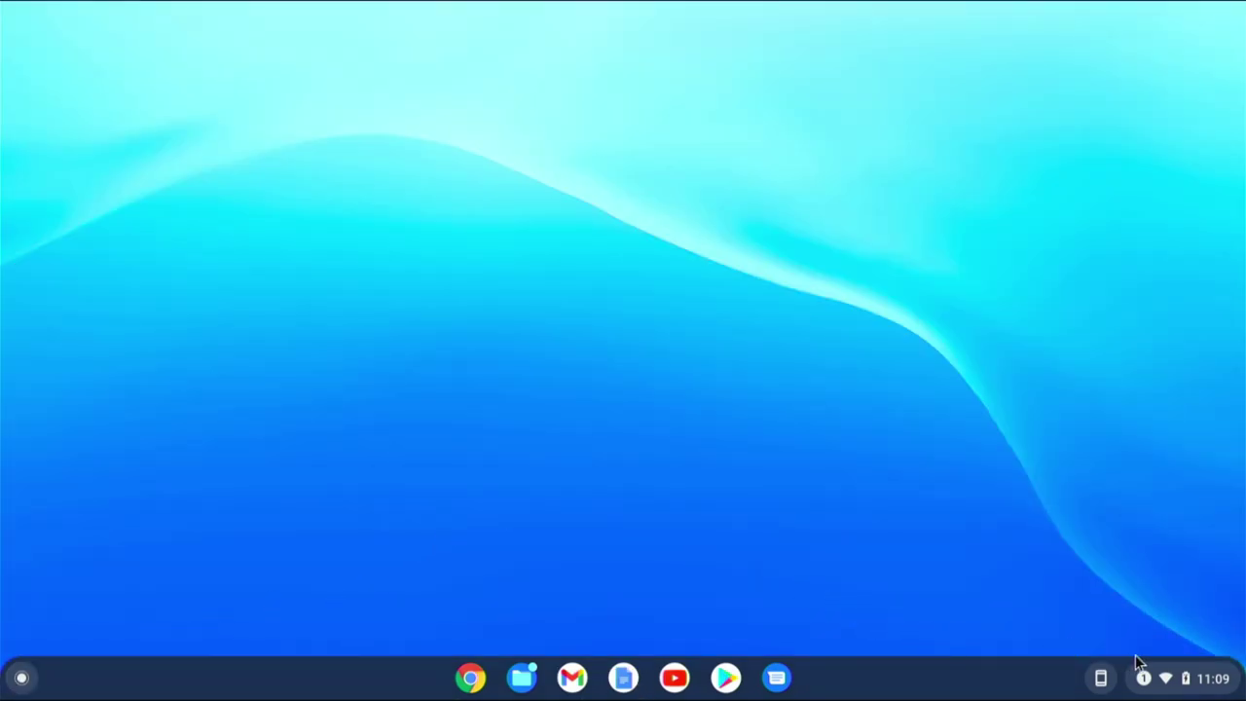
{"action": "left_click", "coordinate": [1201, 686]}
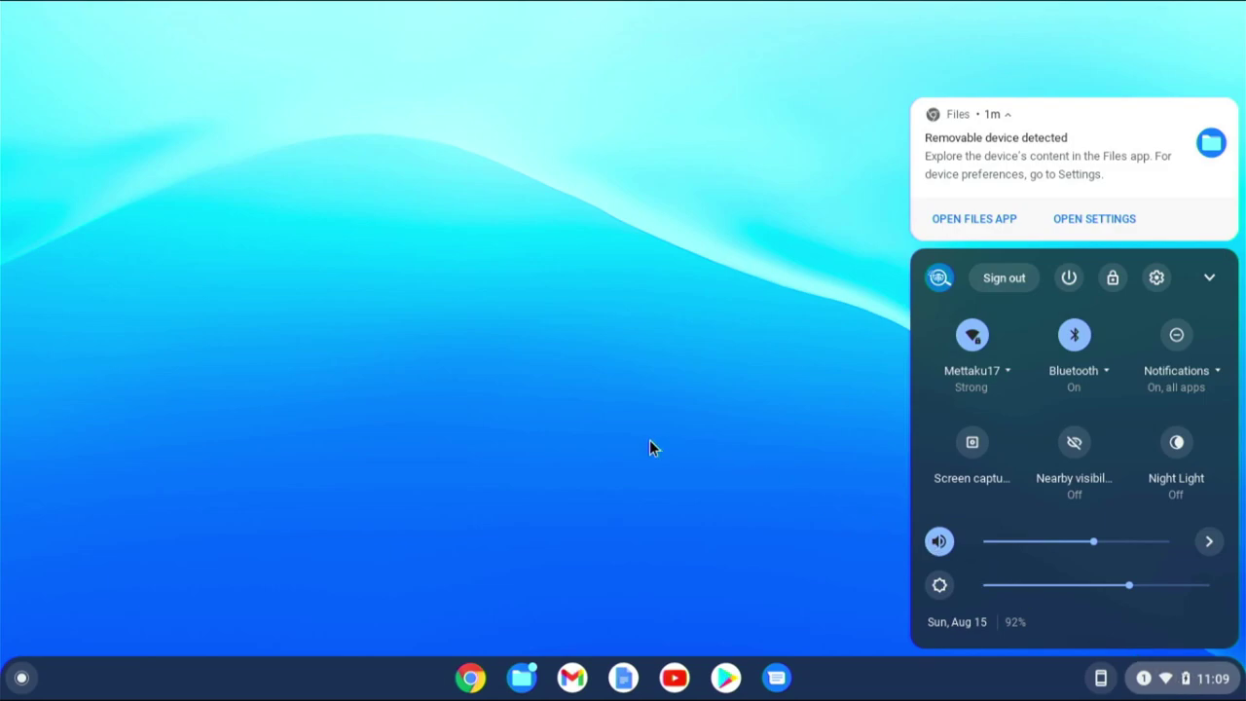
{"action": "left_click", "coordinate": [581, 428]}
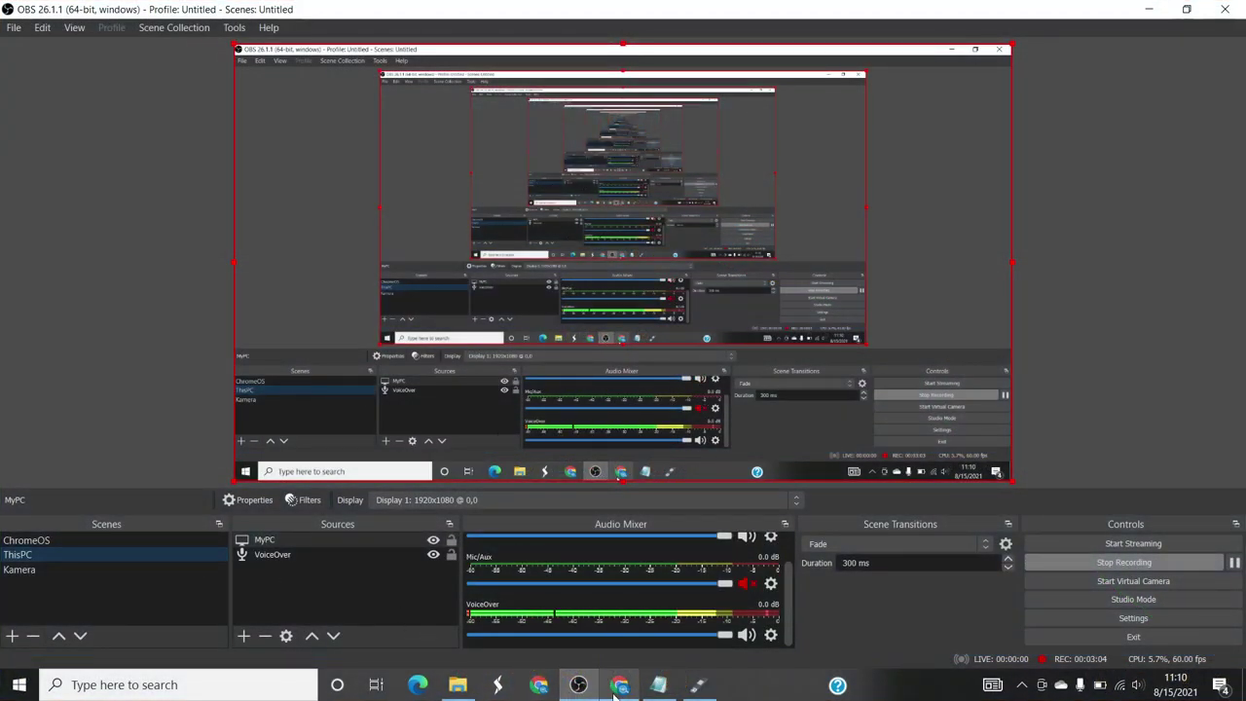
Step: Read the Chrome OS features page down to its footer, then bring up the Notepad links list
{"action": "left_click", "coordinate": [621, 685]}
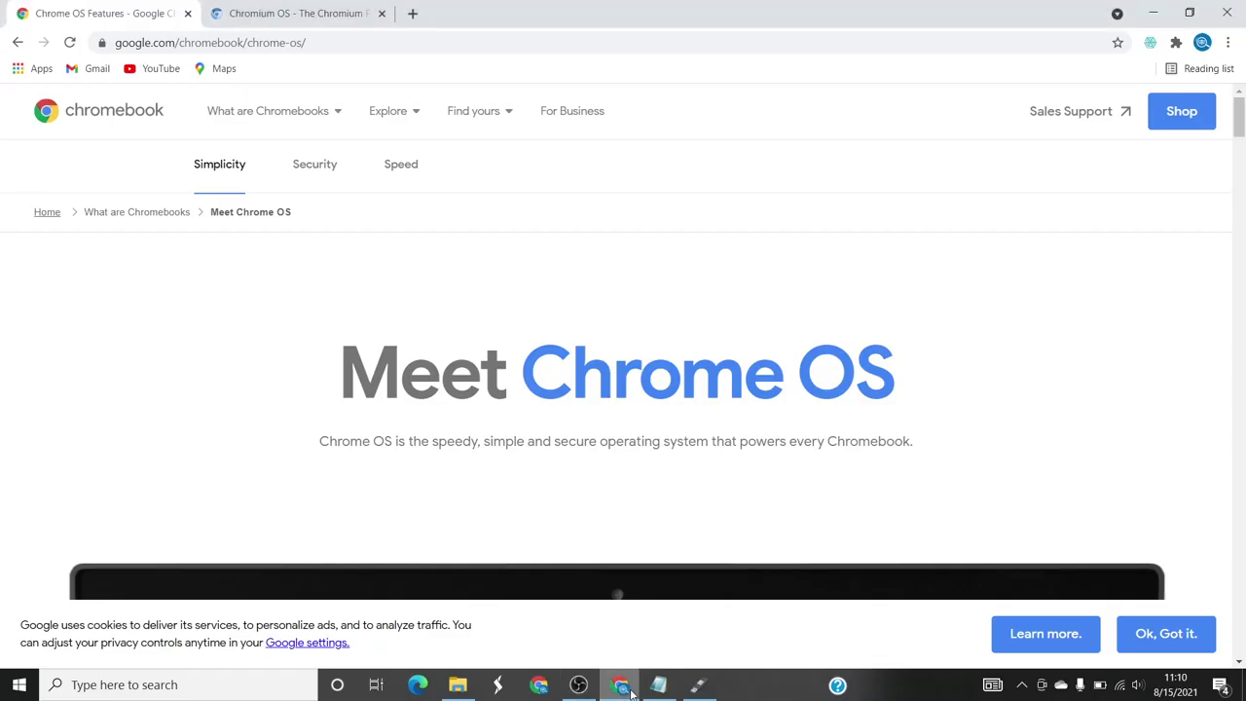
{"action": "scroll", "coordinate": [345, 425], "scroll_direction": "down", "scroll_amount": 2}
{"action": "scroll", "coordinate": [343, 425], "scroll_direction": "up", "scroll_amount": 2}
{"action": "scroll", "coordinate": [516, 426], "scroll_direction": "down", "scroll_amount": 5}
{"action": "scroll", "coordinate": [590, 426], "scroll_direction": "down", "scroll_amount": 7}
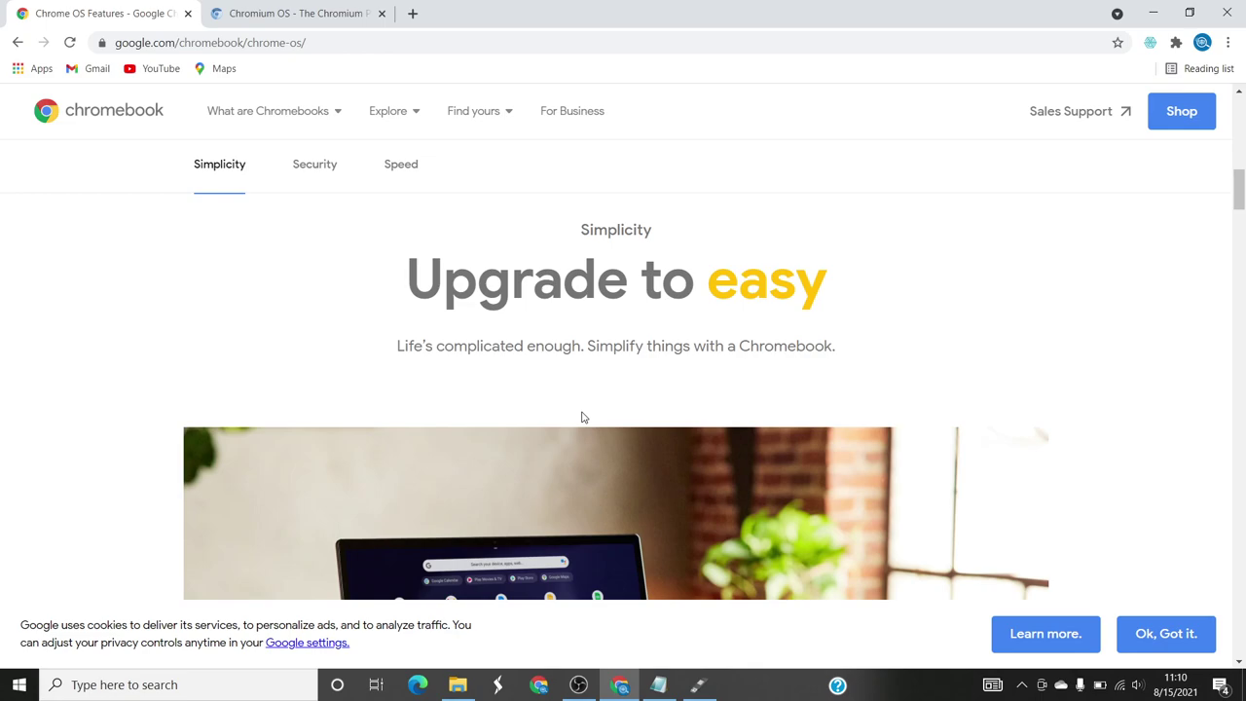
{"action": "scroll", "coordinate": [582, 417], "scroll_direction": "down", "scroll_amount": 10}
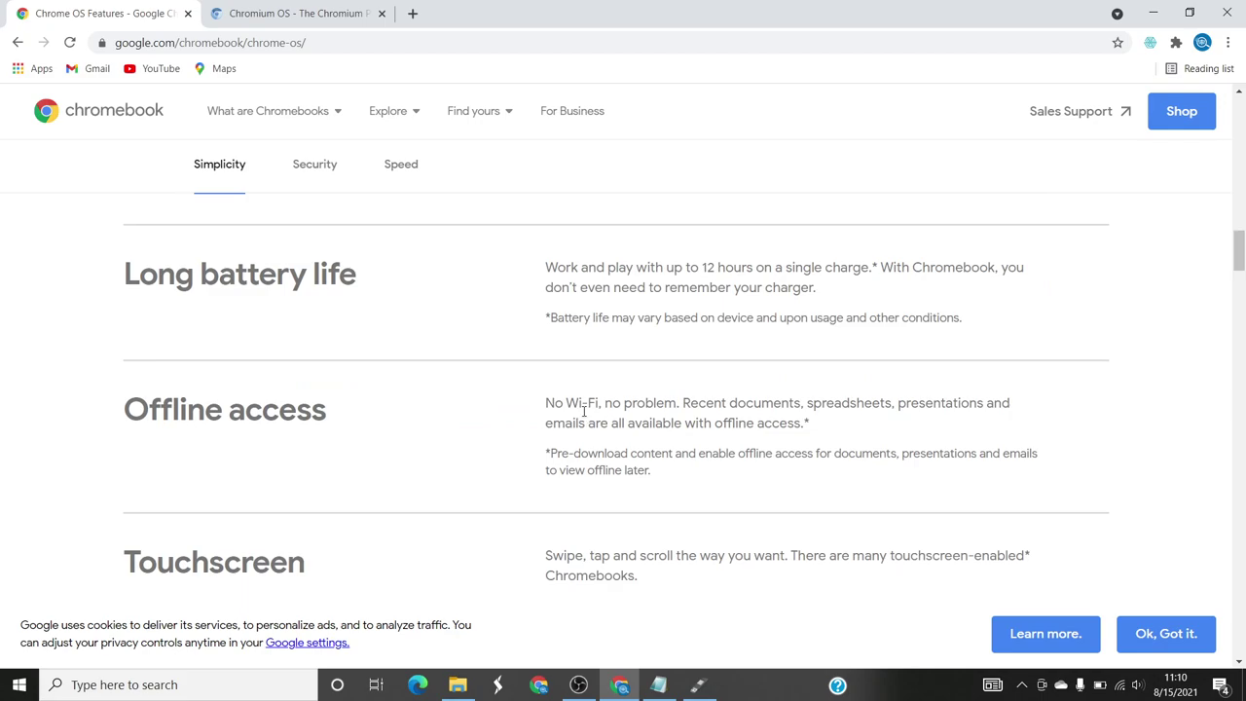
{"action": "scroll", "coordinate": [584, 415], "scroll_direction": "down", "scroll_amount": 10}
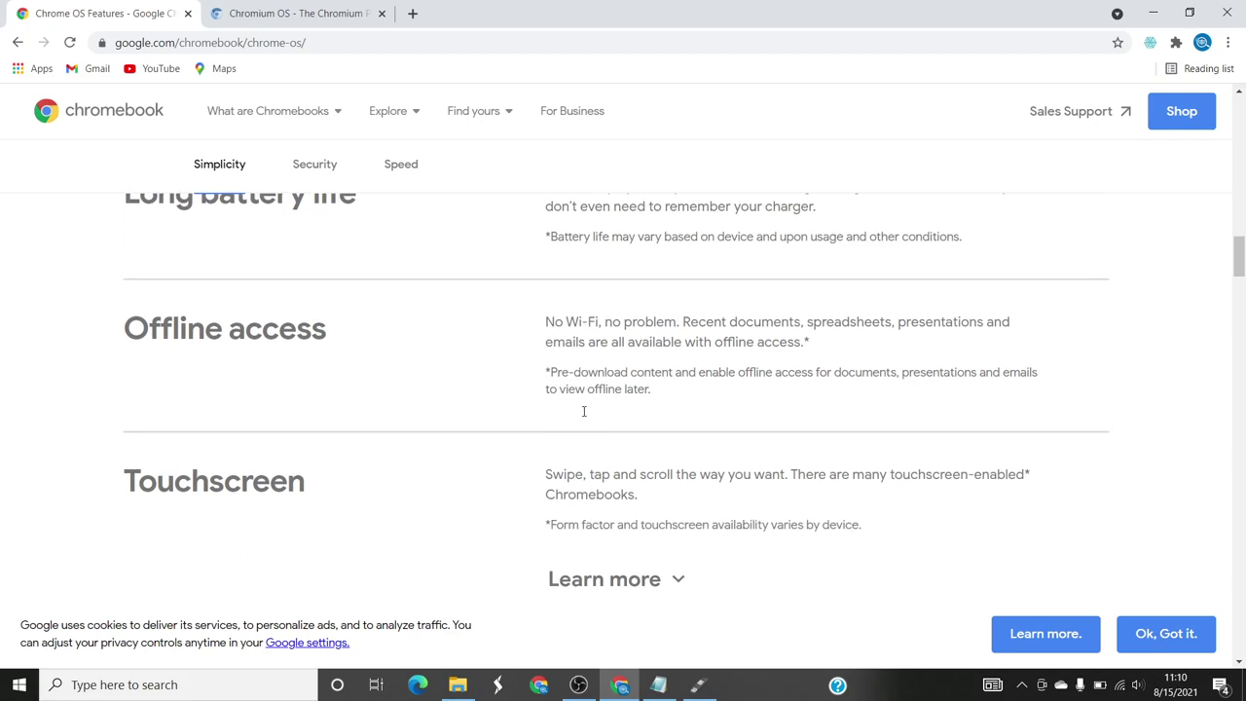
{"action": "scroll", "coordinate": [584, 417], "scroll_direction": "down", "scroll_amount": 15}
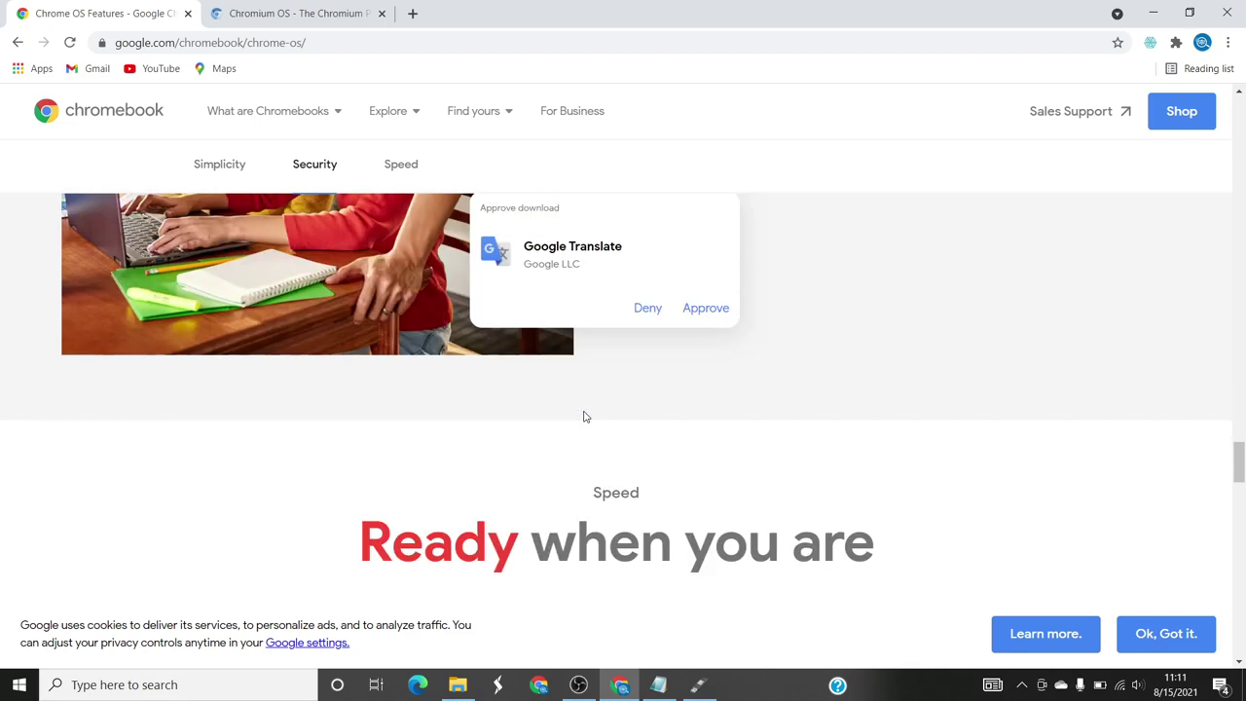
{"action": "scroll", "coordinate": [583, 416], "scroll_direction": "down", "scroll_amount": 5}
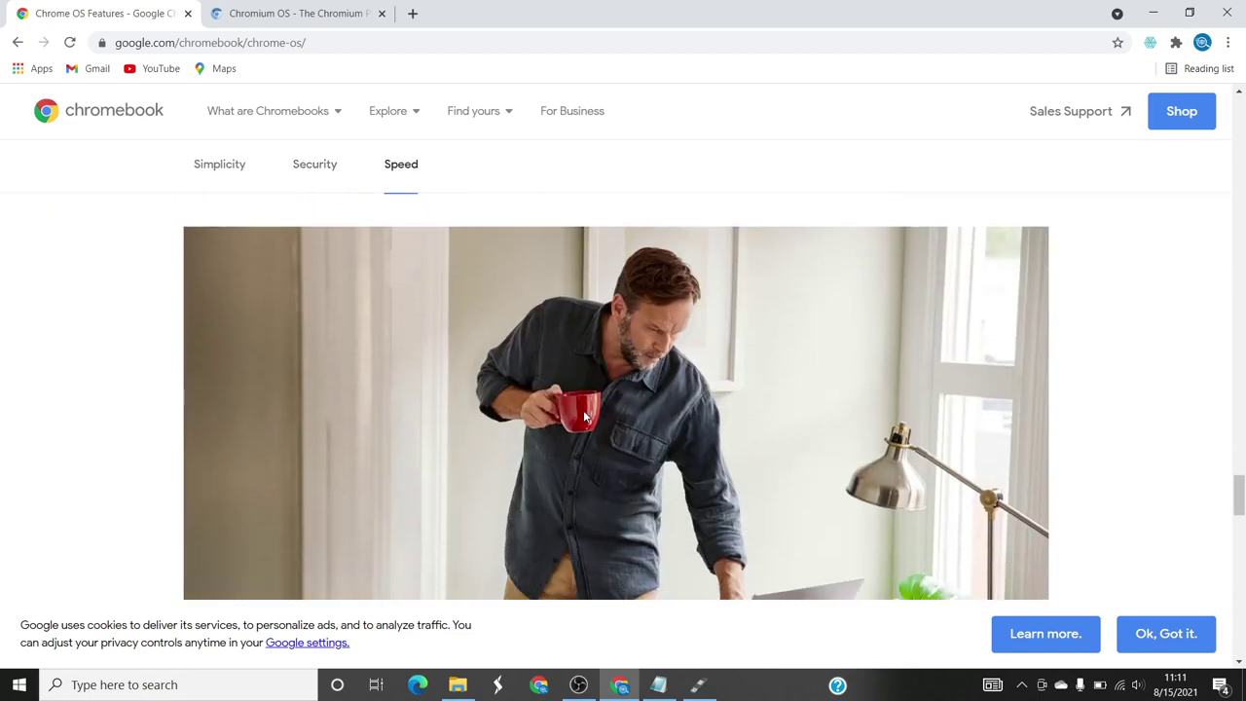
{"action": "scroll", "coordinate": [584, 417], "scroll_direction": "down", "scroll_amount": 20}
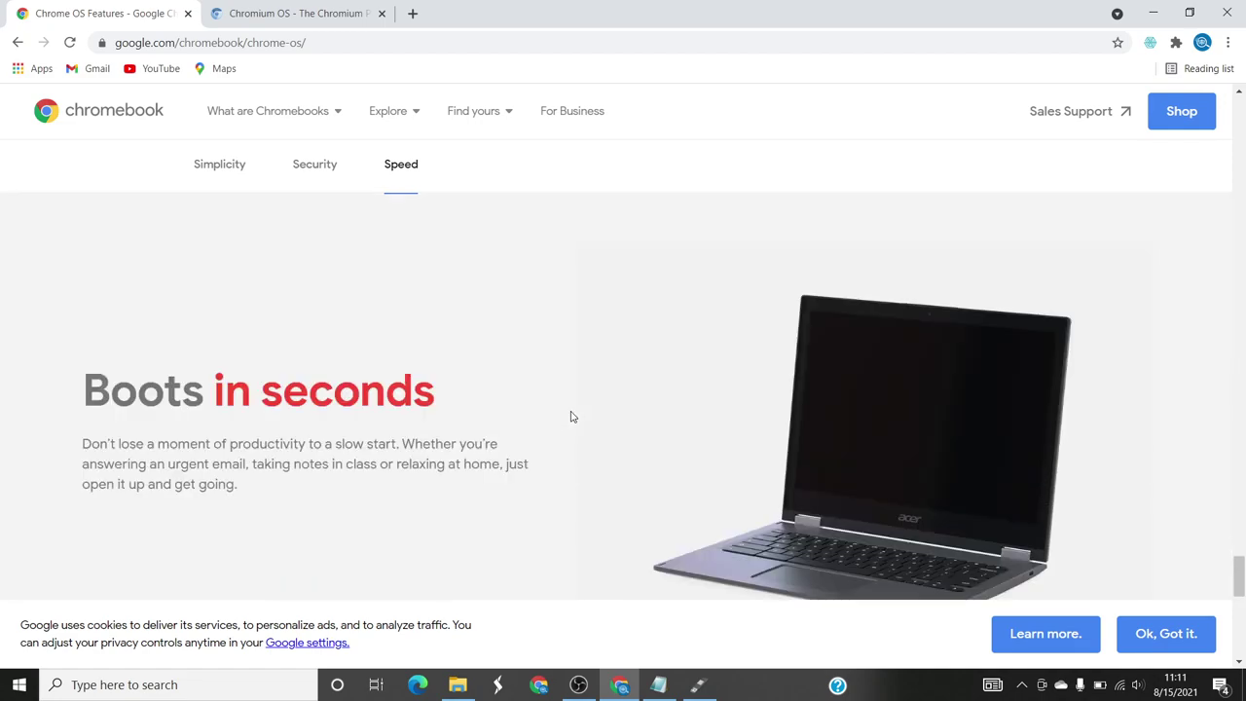
{"action": "scroll", "coordinate": [573, 416], "scroll_direction": "up", "scroll_amount": 5}
{"action": "scroll", "coordinate": [572, 415], "scroll_direction": "down", "scroll_amount": 6}
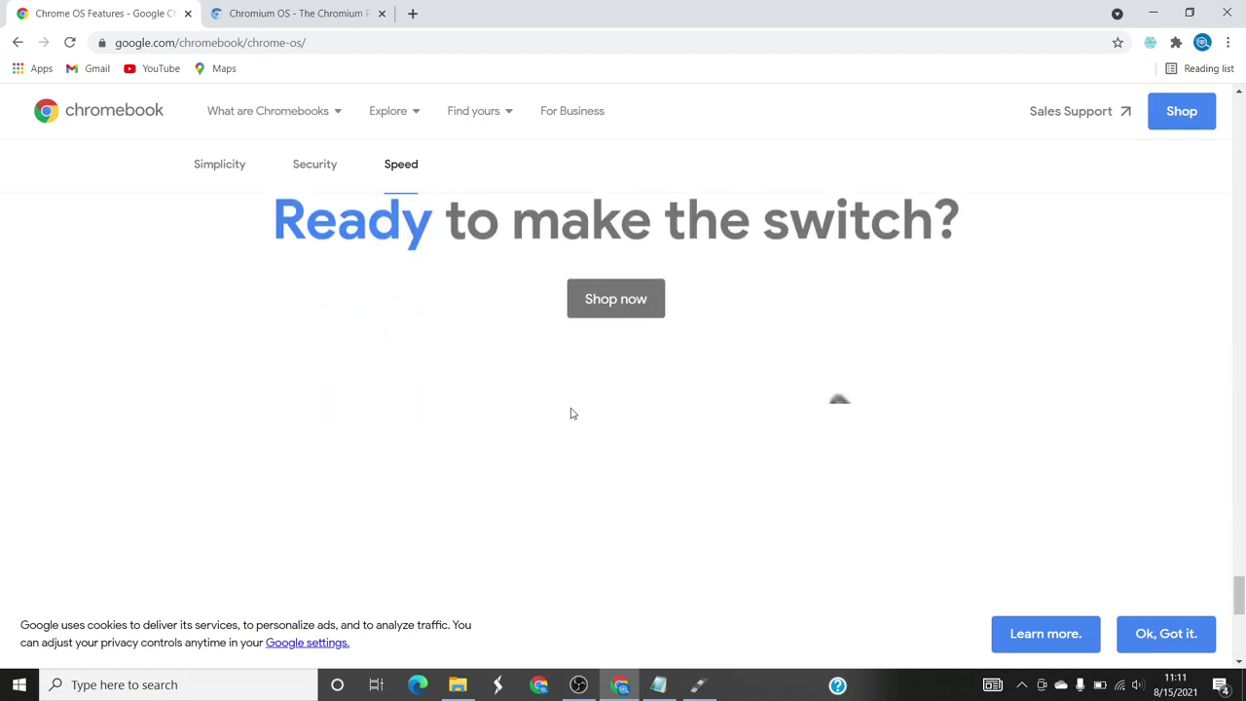
{"action": "scroll", "coordinate": [572, 413], "scroll_direction": "down", "scroll_amount": 1}
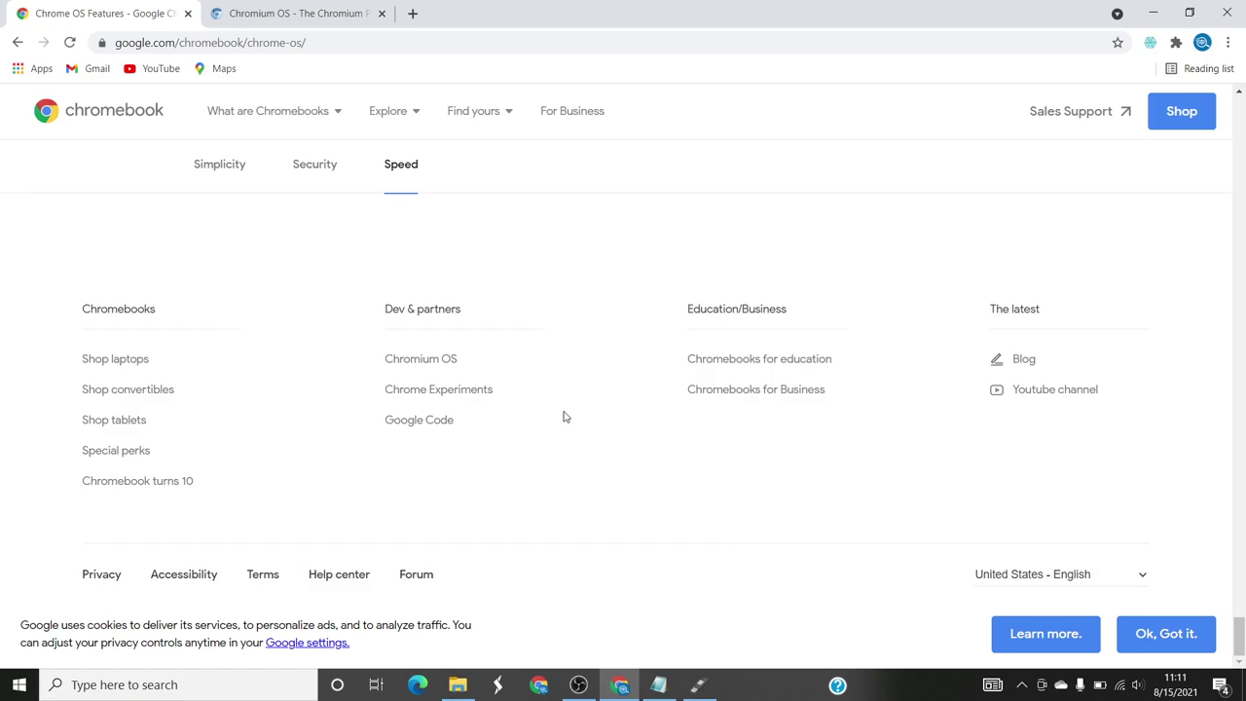
{"action": "left_click", "coordinate": [659, 685]}
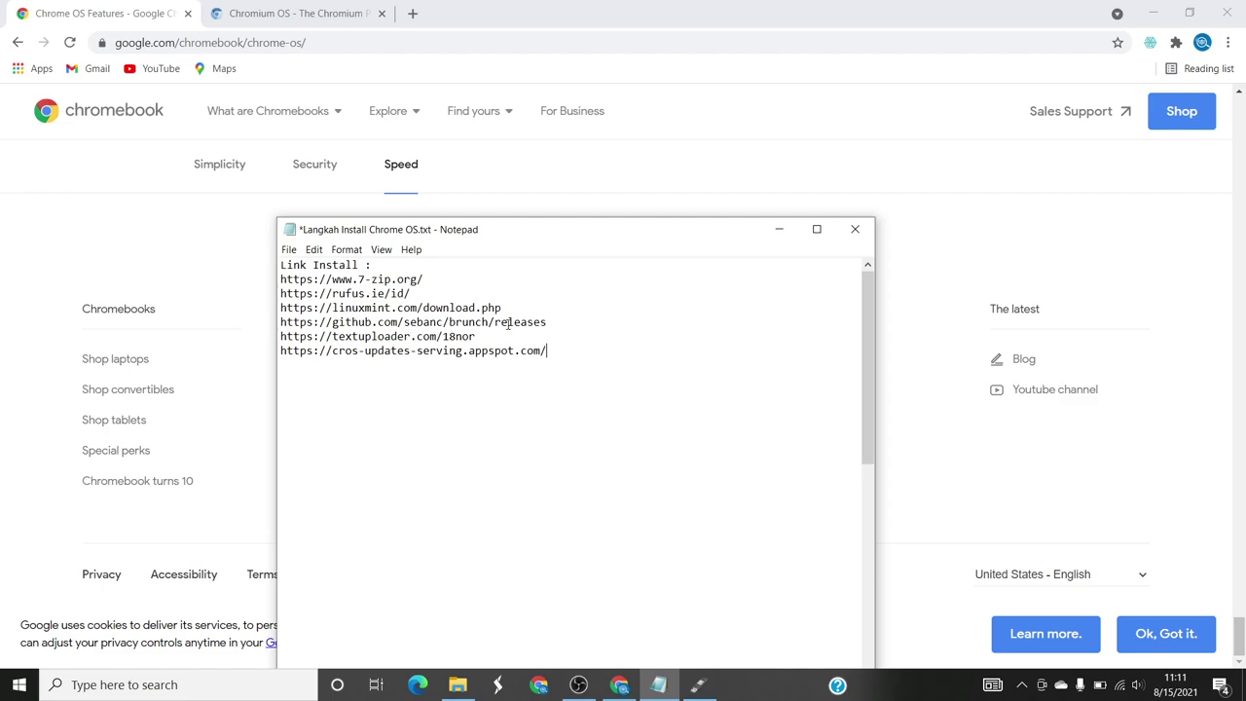
Step: Open the linuxmint.com download link from Notepad in a new Chrome tab
{"action": "left_click_drag", "start_coordinate": [506, 308], "coordinate": [280, 309]}
{"action": "key", "text": "ctrl+c"}
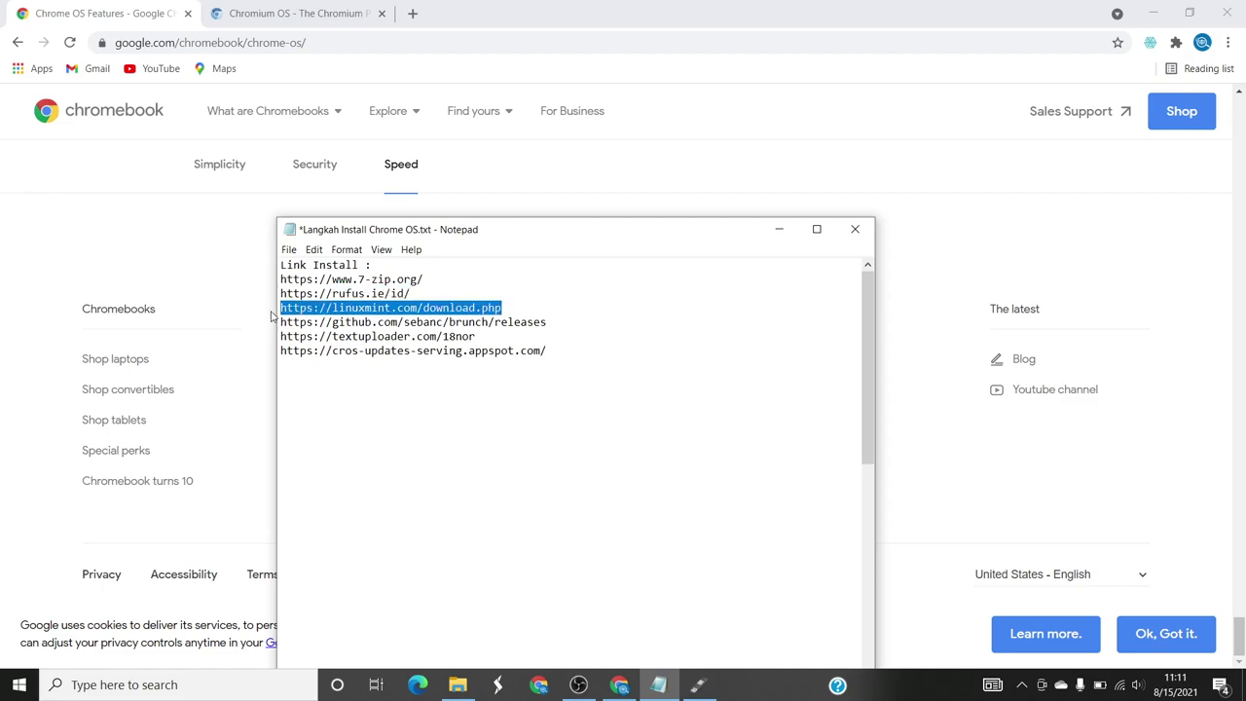
{"action": "left_click", "coordinate": [413, 13]}
{"action": "key", "text": "ctrl+v"}
{"action": "key", "text": "Return"}
Step: Open the GitHub brunch releases link in another new Chrome tab
{"action": "mouse_move", "coordinate": [657, 691]}
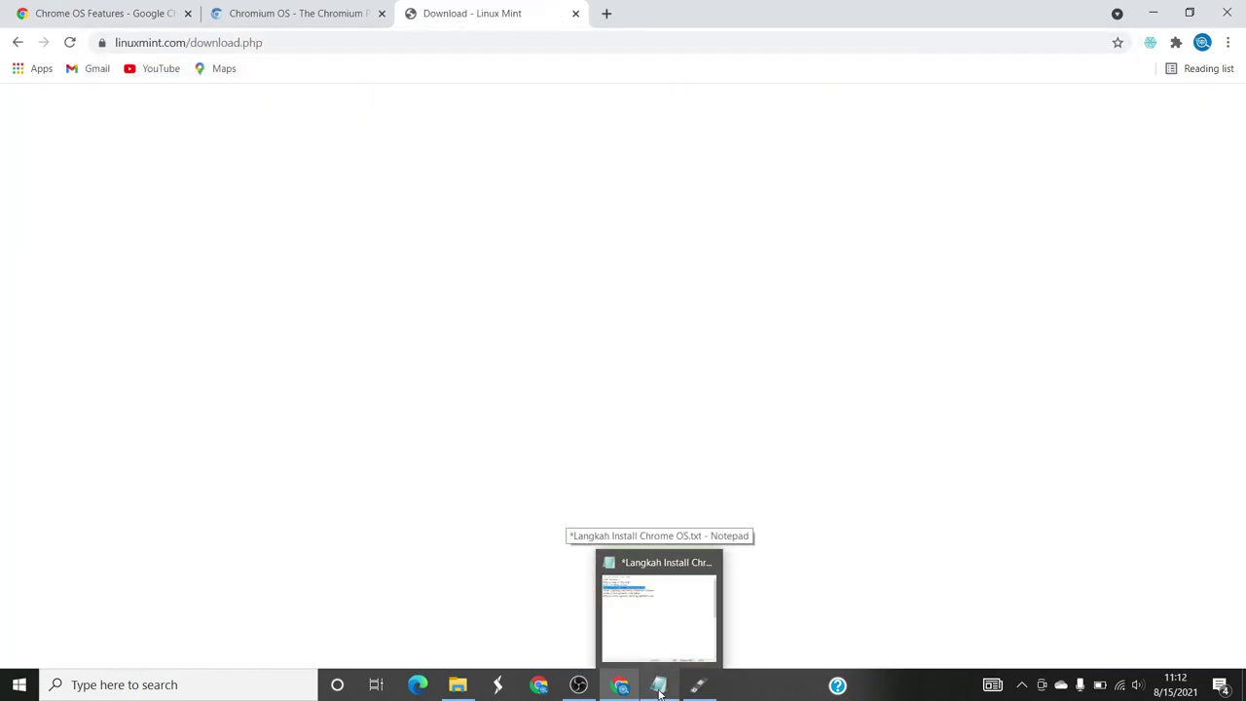
{"action": "left_click", "coordinate": [642, 628]}
{"action": "left_click_drag", "start_coordinate": [547, 322], "coordinate": [280, 322]}
{"action": "key", "text": "ctrl+c"}
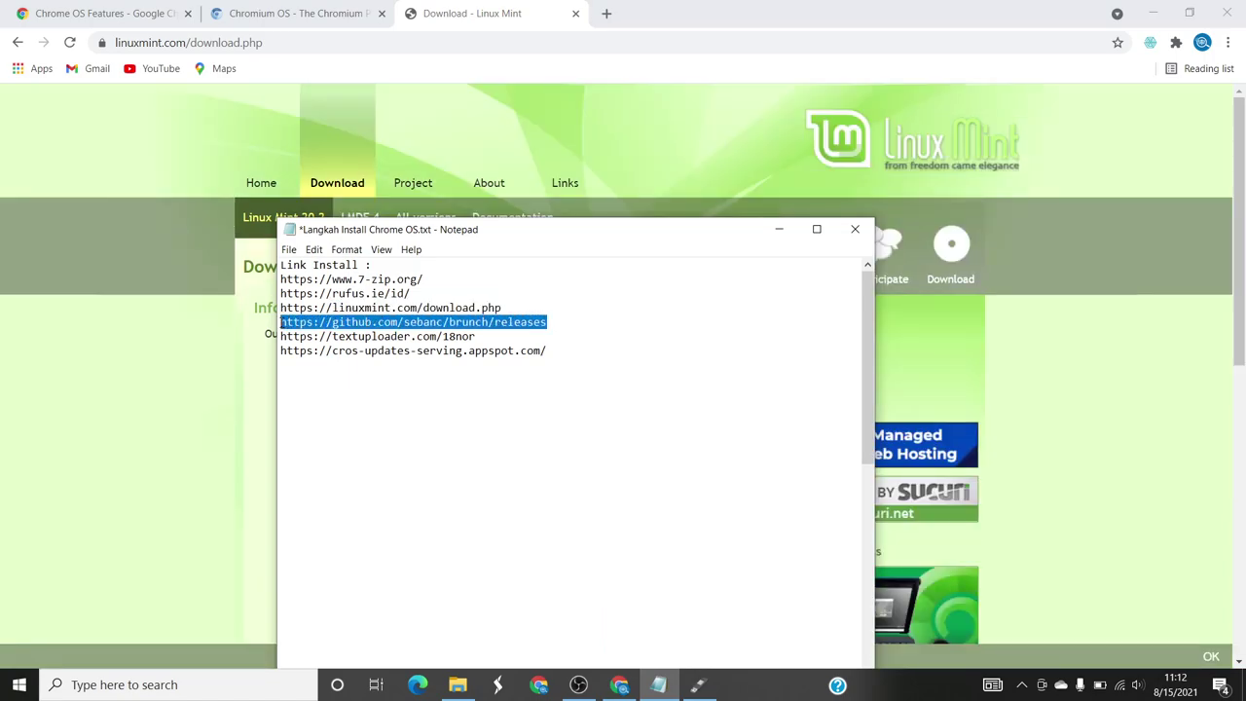
{"action": "left_click", "coordinate": [606, 13]}
{"action": "key", "text": "ctrl+v"}
{"action": "key", "text": "Return"}
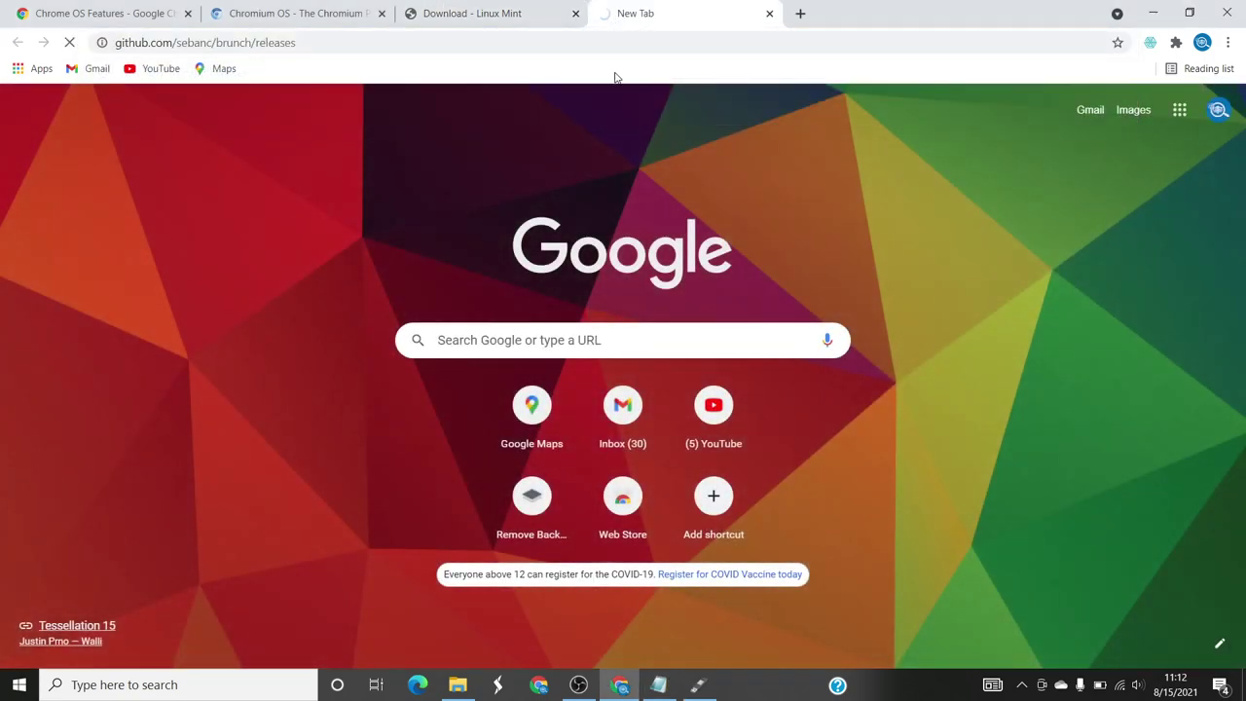
Step: Open the textuploader.com/18nor install script link in a new Chrome tab
{"action": "left_click", "coordinate": [658, 685]}
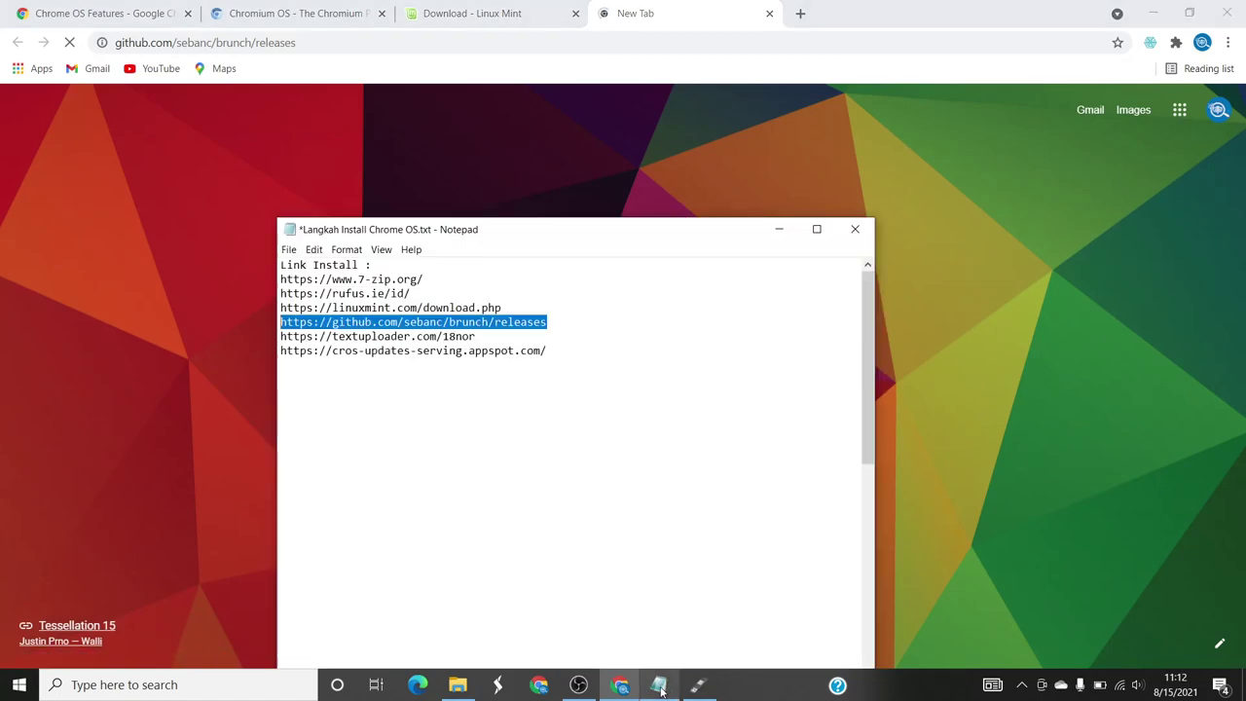
{"action": "left_click_drag", "start_coordinate": [486, 337], "coordinate": [274, 336]}
{"action": "key", "text": "ctrl+c"}
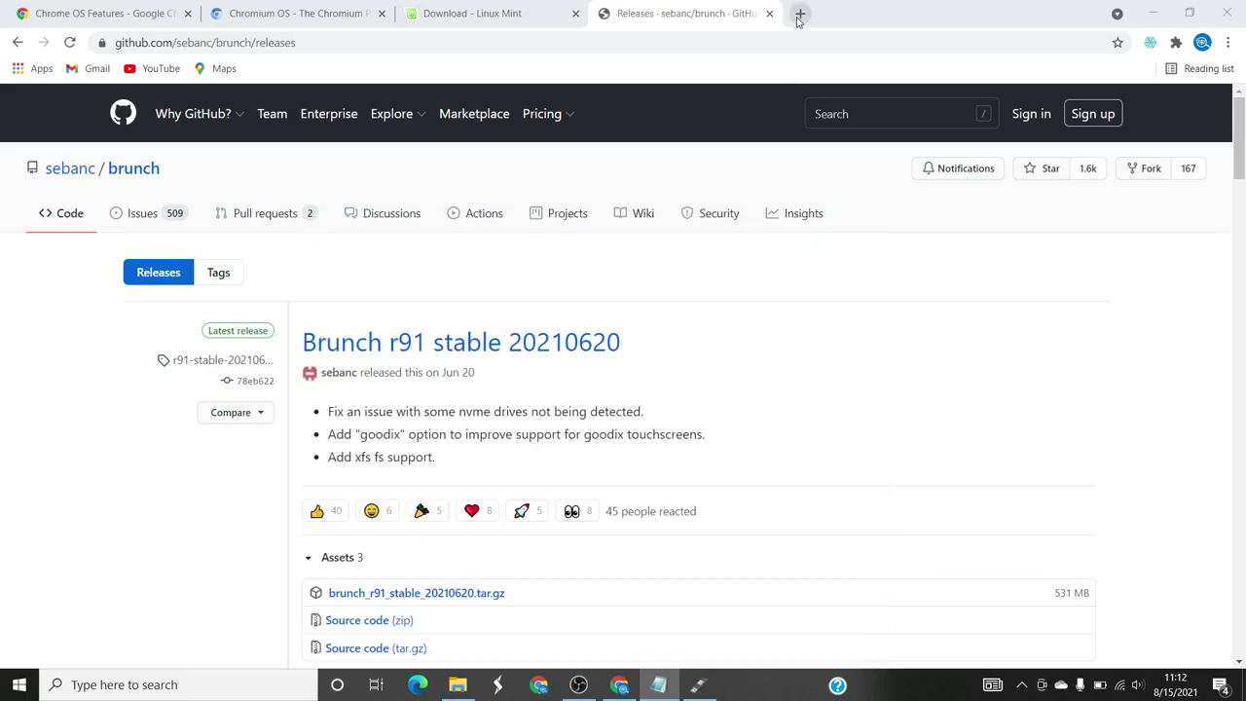
{"action": "left_click", "coordinate": [800, 13]}
{"action": "key", "text": "ctrl+v"}
{"action": "key", "text": "Return"}
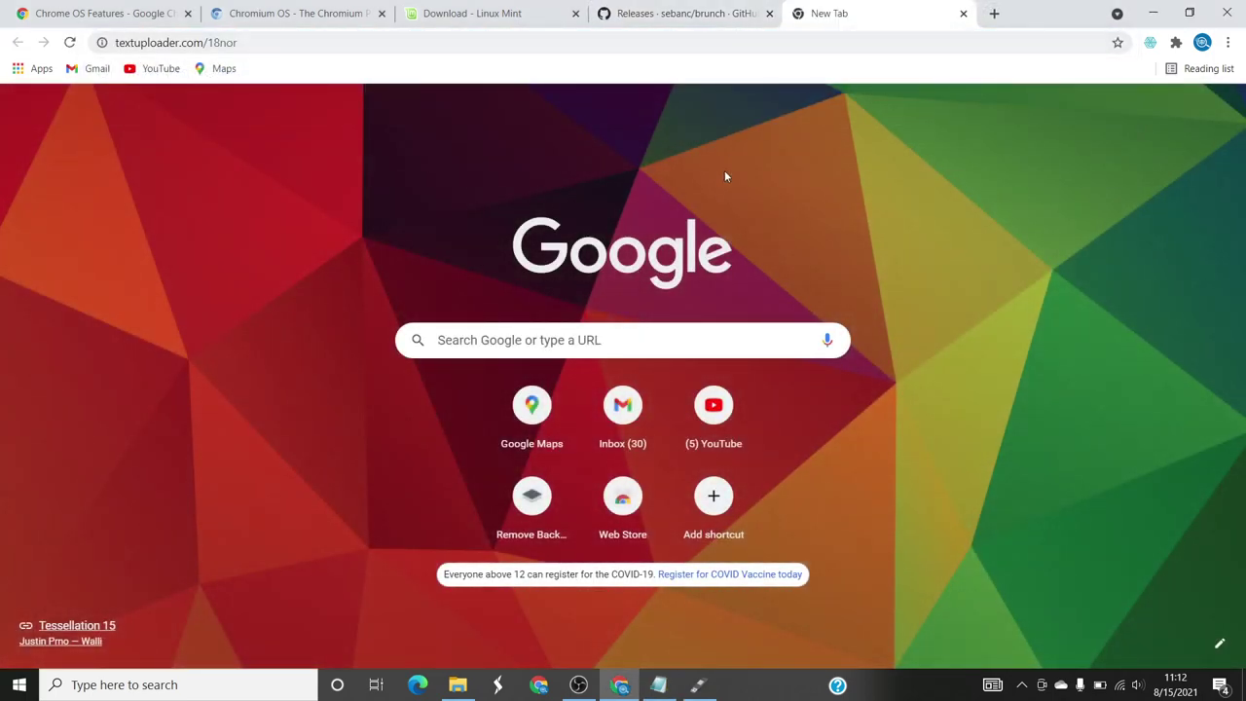
Step: Open the cros-updates-serving link in a new tab, then return to the Linux Mint tab
{"action": "left_click", "coordinate": [658, 684]}
{"action": "left_click_drag", "start_coordinate": [555, 351], "coordinate": [281, 350]}
{"action": "key", "text": "ctrl+c"}
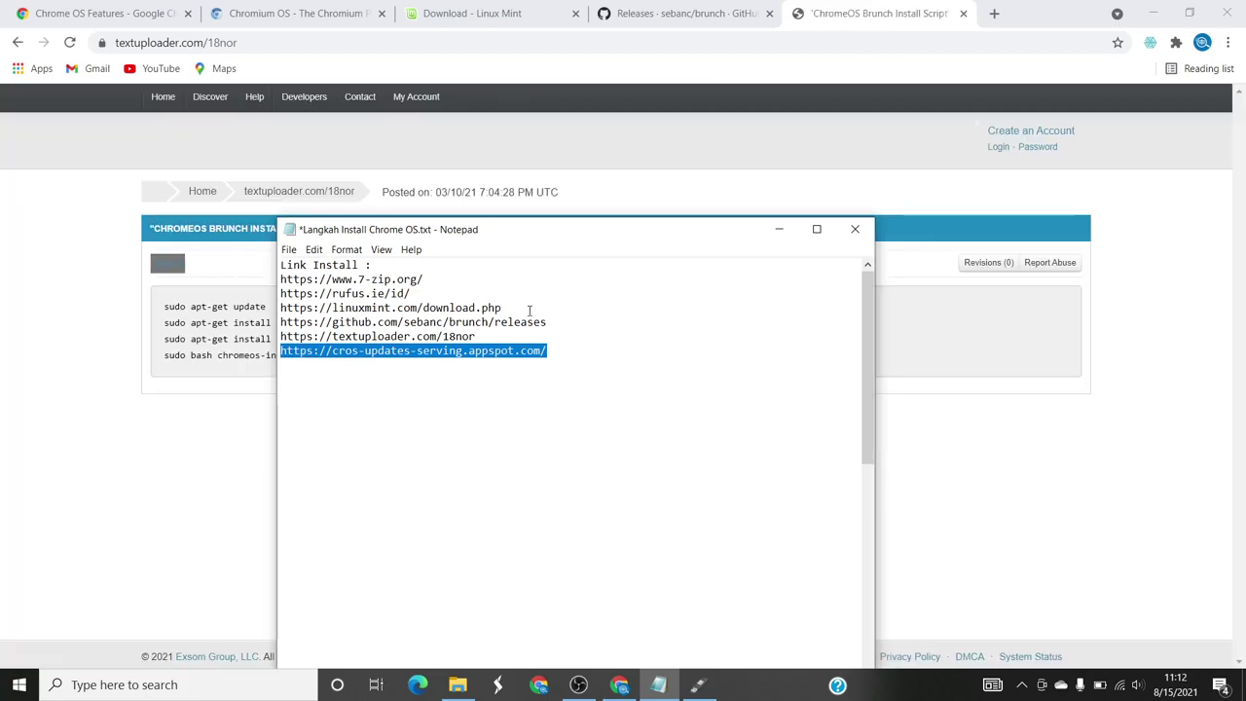
{"action": "left_click", "coordinate": [994, 13]}
{"action": "key", "text": "ctrl+v"}
{"action": "key", "text": "Return"}
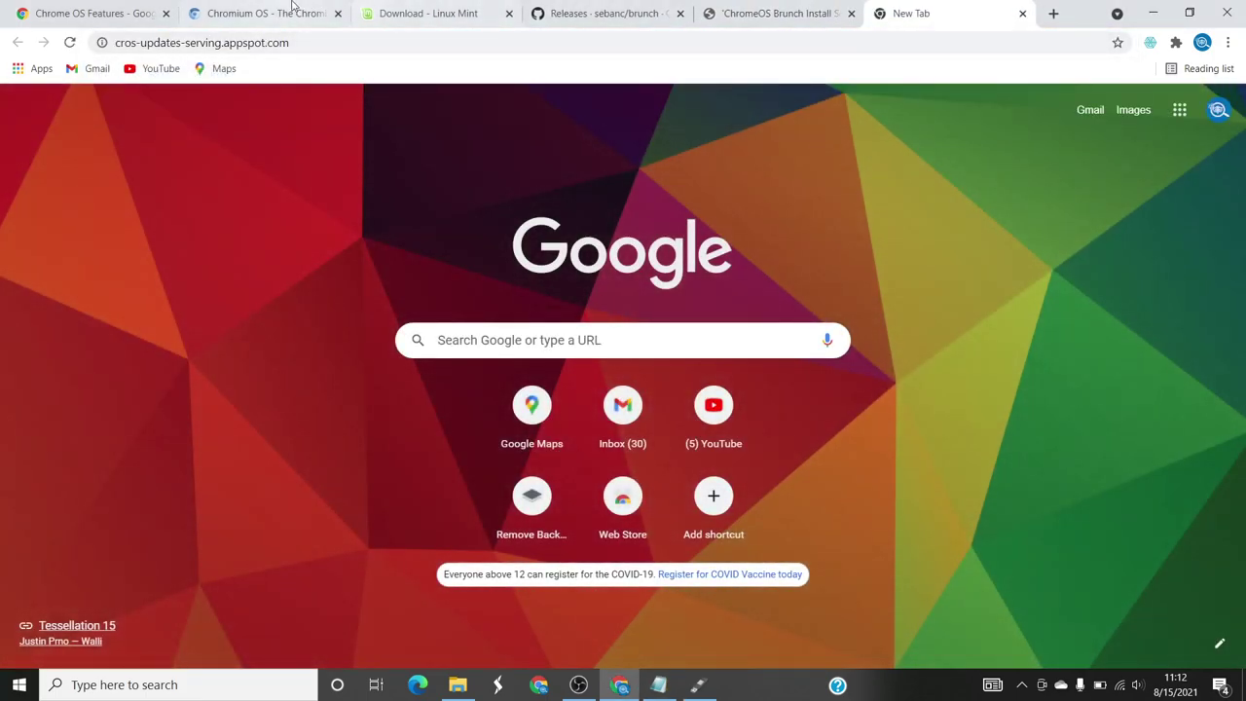
{"action": "left_click", "coordinate": [423, 12]}
Step: Start the Linux Mint 20.2 ISO download from the Deace mirror
{"action": "scroll", "coordinate": [208, 363], "scroll_direction": "down", "scroll_amount": 5}
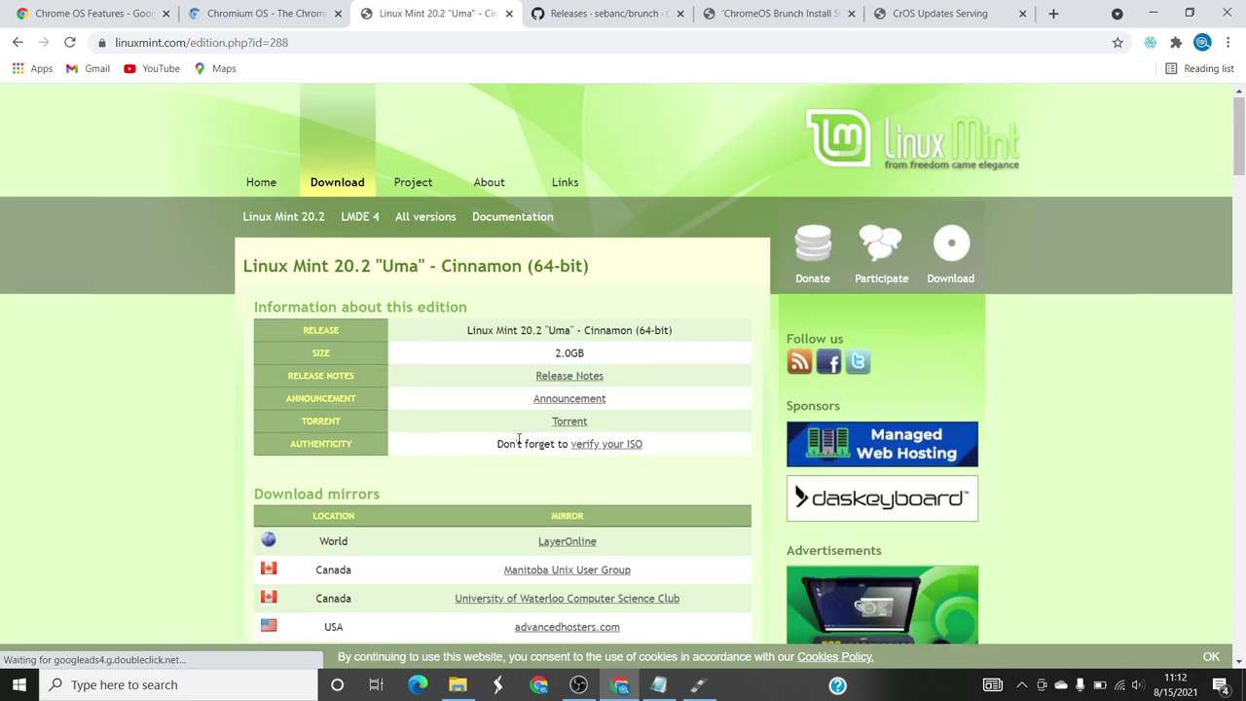
{"action": "scroll", "coordinate": [521, 440], "scroll_direction": "down", "scroll_amount": 3}
{"action": "scroll", "coordinate": [521, 440], "scroll_direction": "down", "scroll_amount": 3}
{"action": "scroll", "coordinate": [508, 428], "scroll_direction": "up", "scroll_amount": 4}
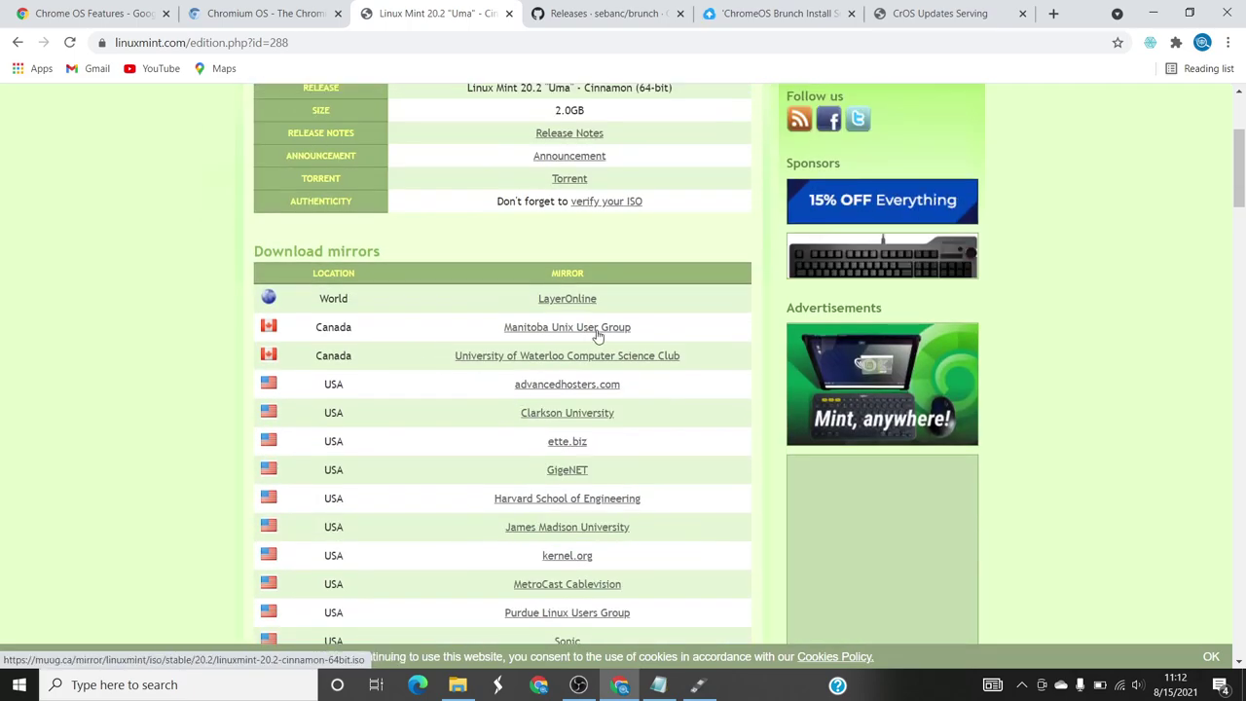
{"action": "scroll", "coordinate": [406, 368], "scroll_direction": "down", "scroll_amount": 15}
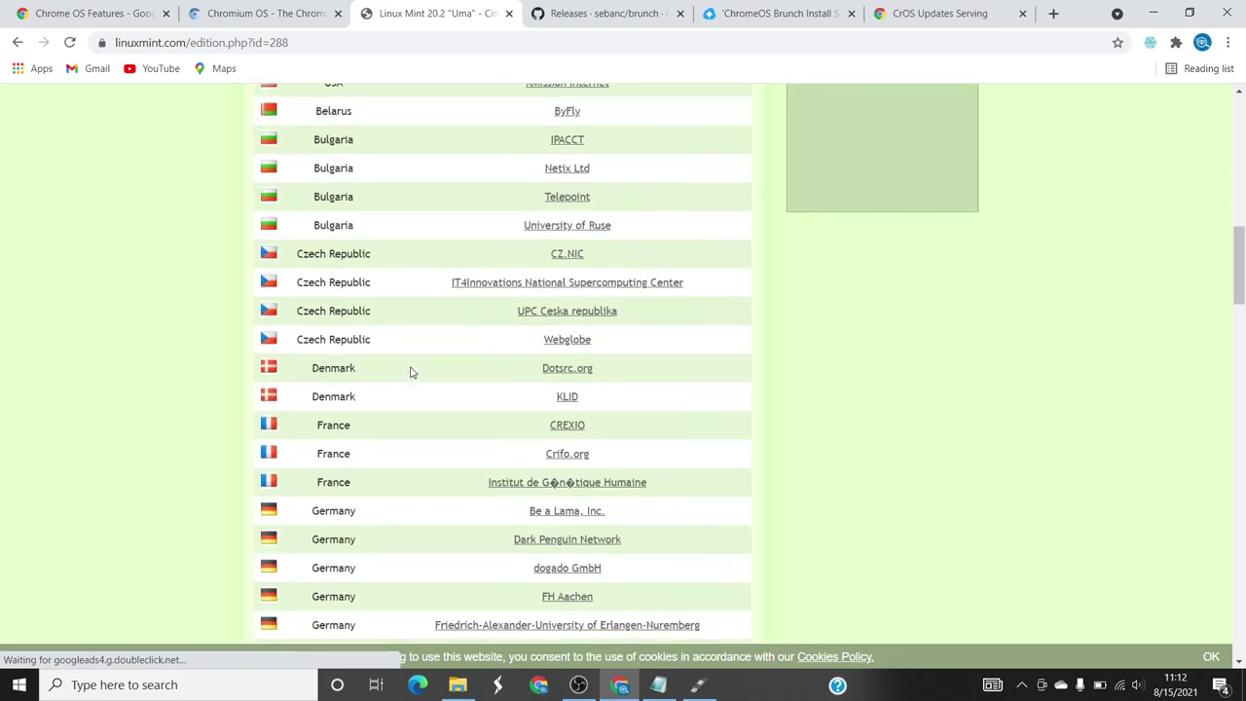
{"action": "scroll", "coordinate": [410, 372], "scroll_direction": "down", "scroll_amount": 18}
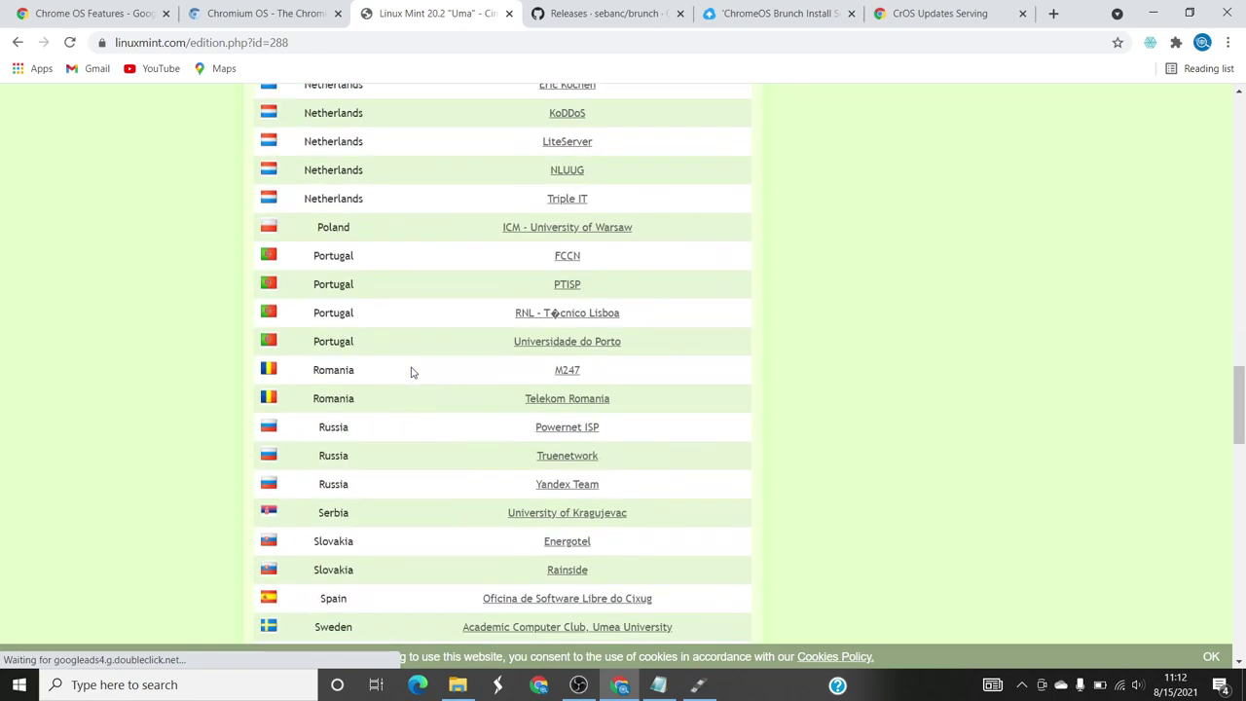
{"action": "scroll", "coordinate": [439, 384], "scroll_direction": "up", "scroll_amount": 15}
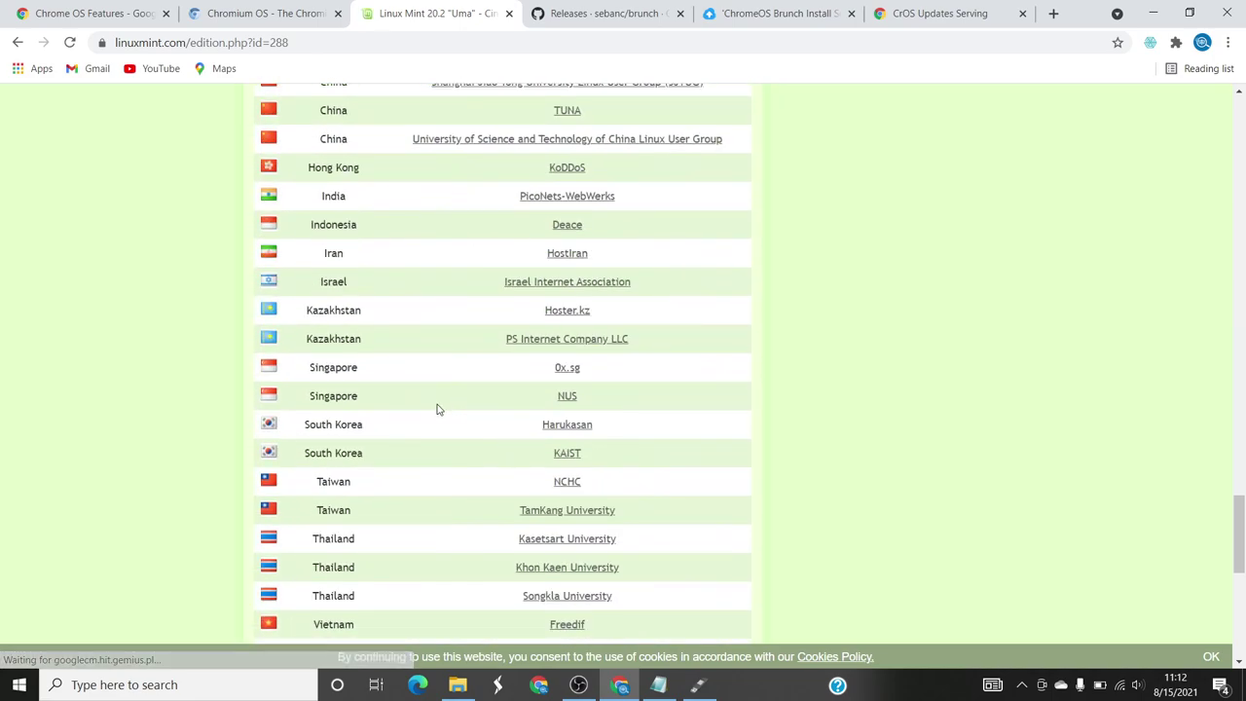
{"action": "scroll", "coordinate": [494, 428], "scroll_direction": "down", "scroll_amount": 3}
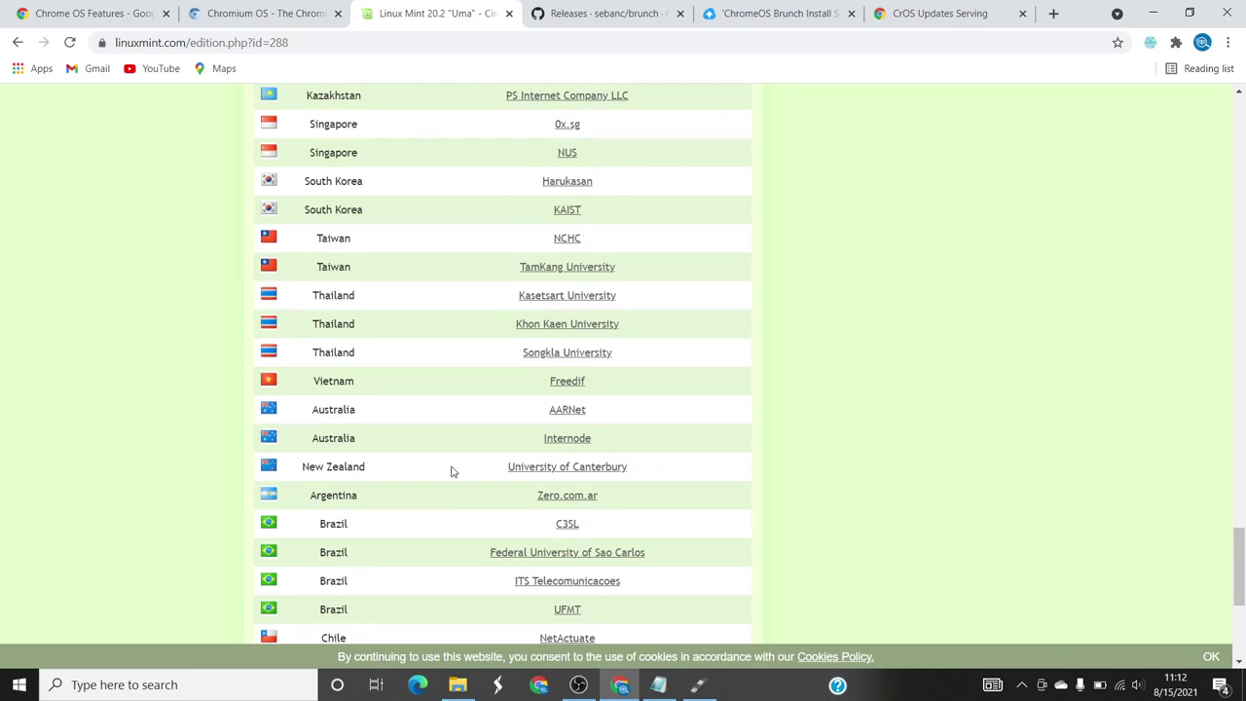
{"action": "scroll", "coordinate": [453, 472], "scroll_direction": "down", "scroll_amount": 4}
{"action": "scroll", "coordinate": [454, 474], "scroll_direction": "up", "scroll_amount": 3}
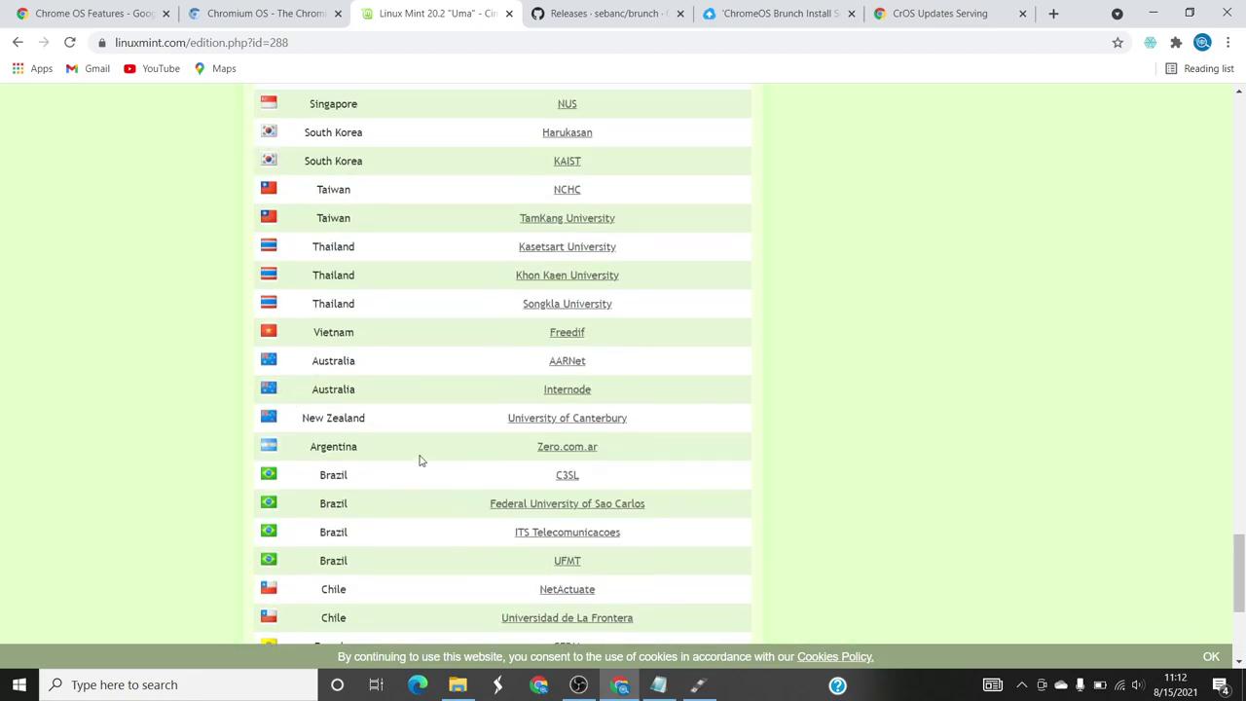
{"action": "scroll", "coordinate": [421, 461], "scroll_direction": "up", "scroll_amount": 3}
{"action": "right_click", "coordinate": [565, 265]}
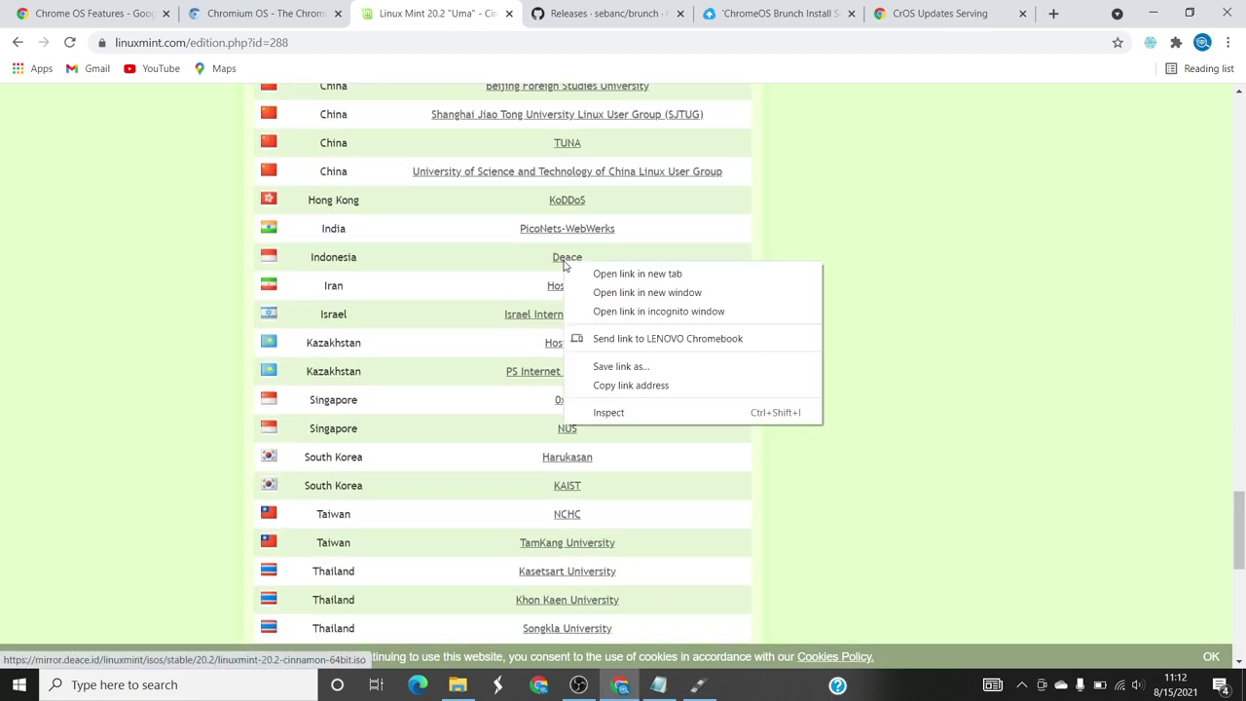
{"action": "left_click", "coordinate": [518, 261]}
{"action": "left_click", "coordinate": [571, 261]}
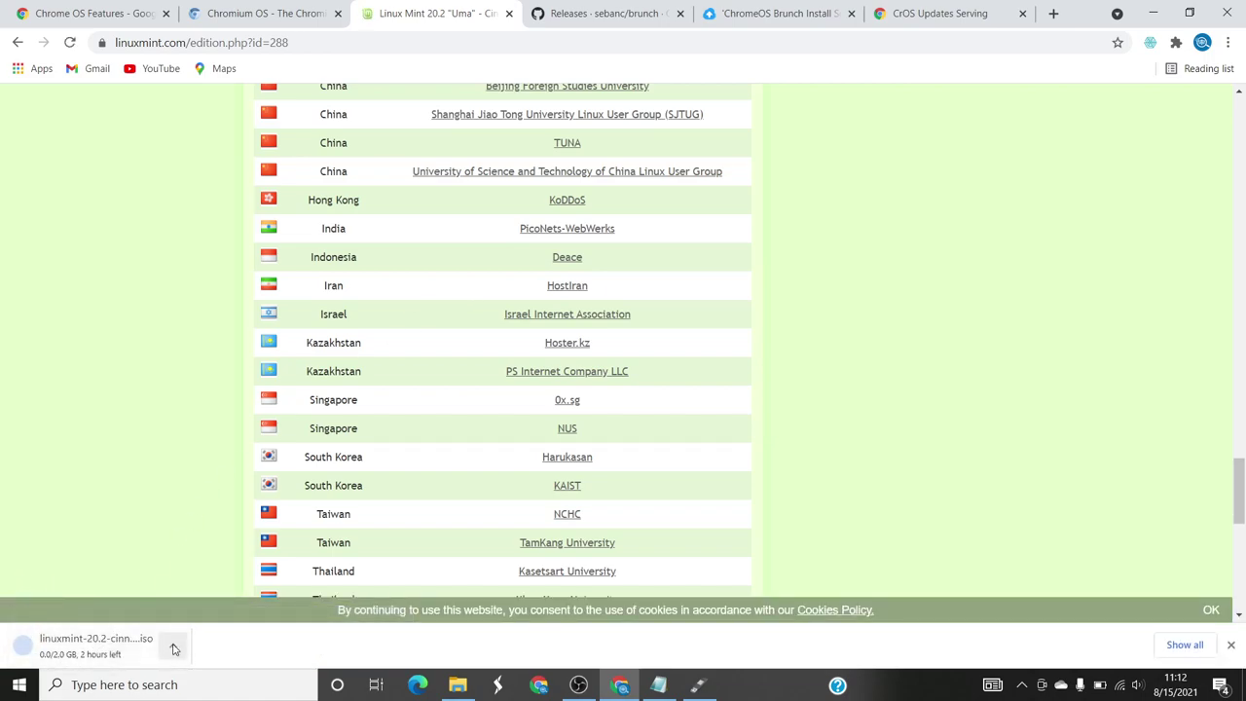
Step: Cancel the linuxmint-20.2 Cinnamon ISO download and switch to the brunch releases tab
{"action": "left_click", "coordinate": [172, 645]}
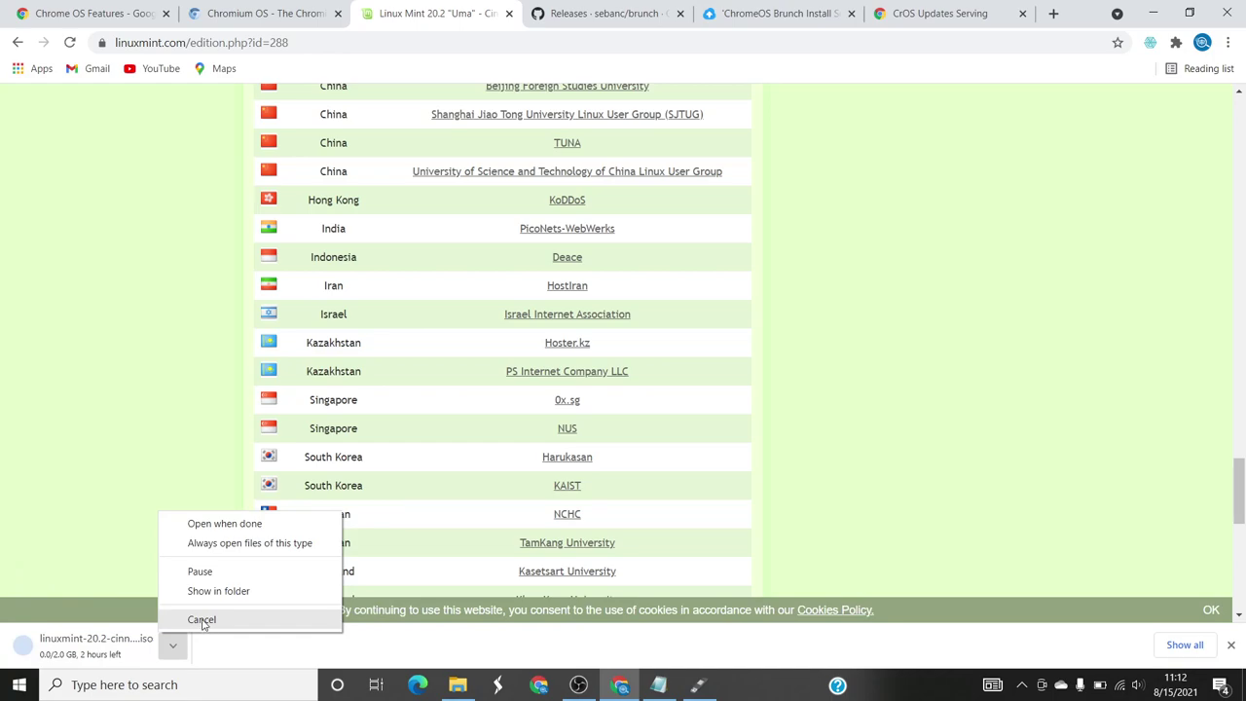
{"action": "left_click", "coordinate": [202, 620]}
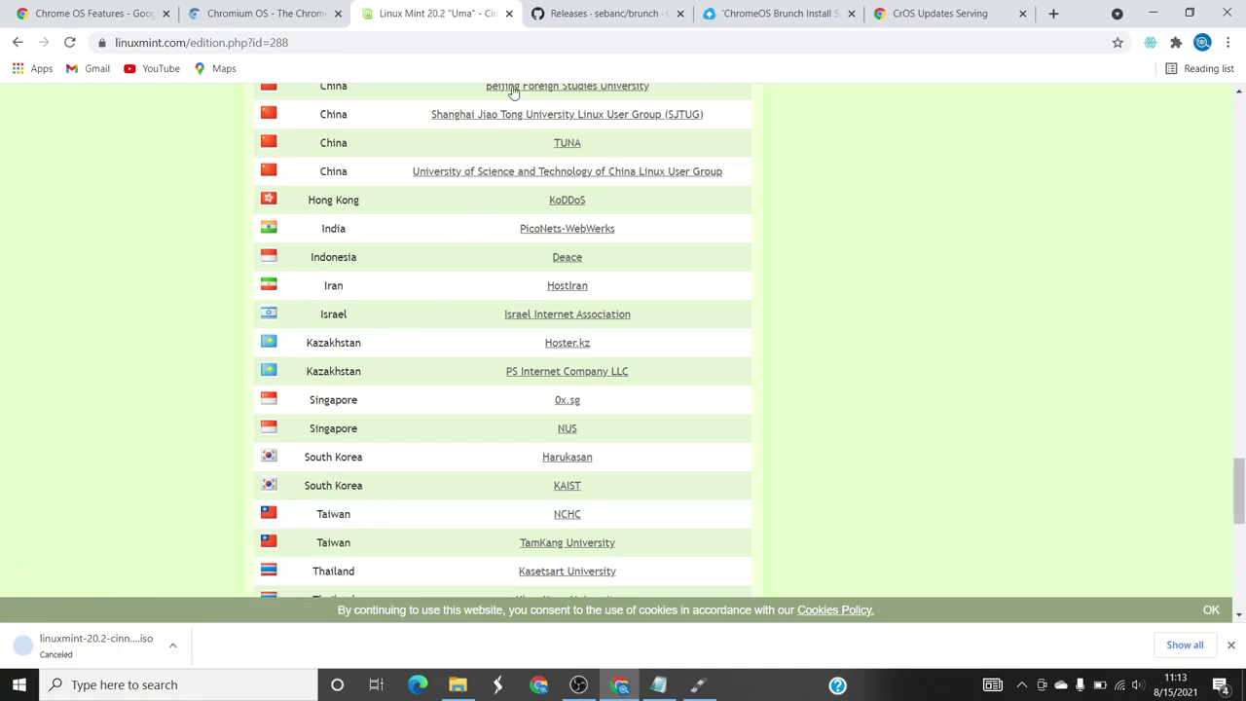
{"action": "left_click", "coordinate": [579, 19]}
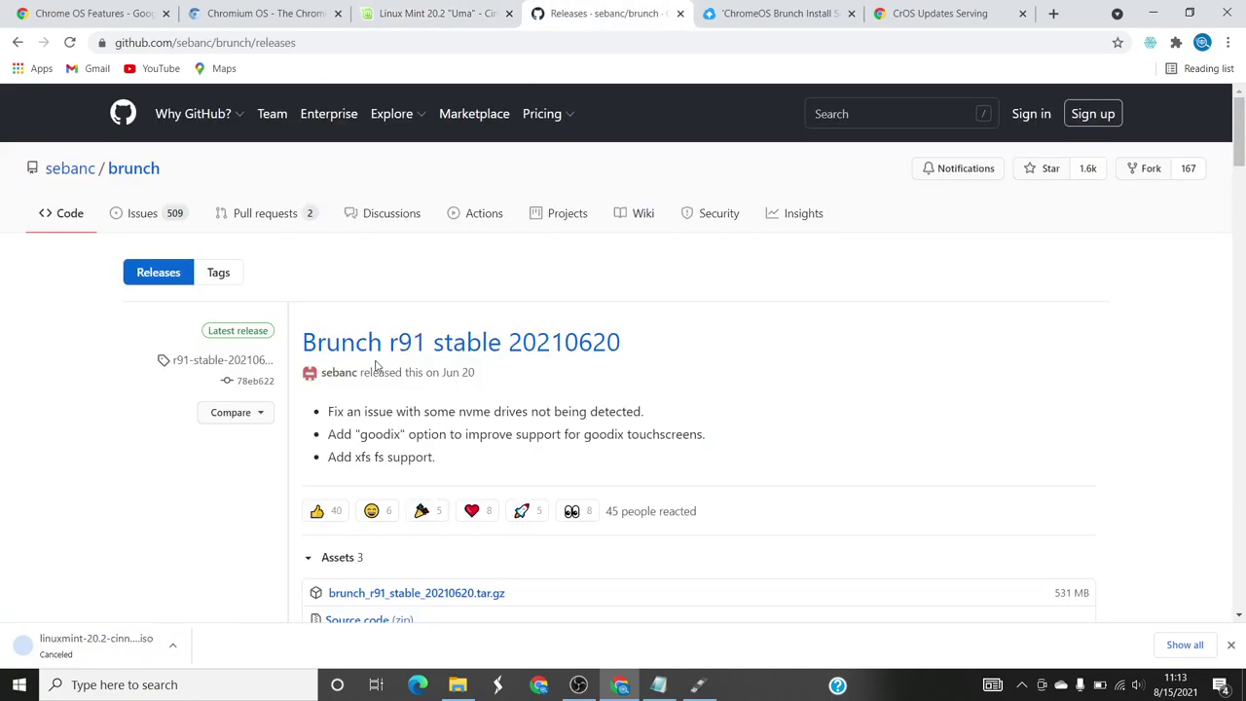
Step: Select the four Brunch install script lines, then switch to the CrOS Updates Serving tab
{"action": "scroll", "coordinate": [302, 431], "scroll_direction": "down", "scroll_amount": 3}
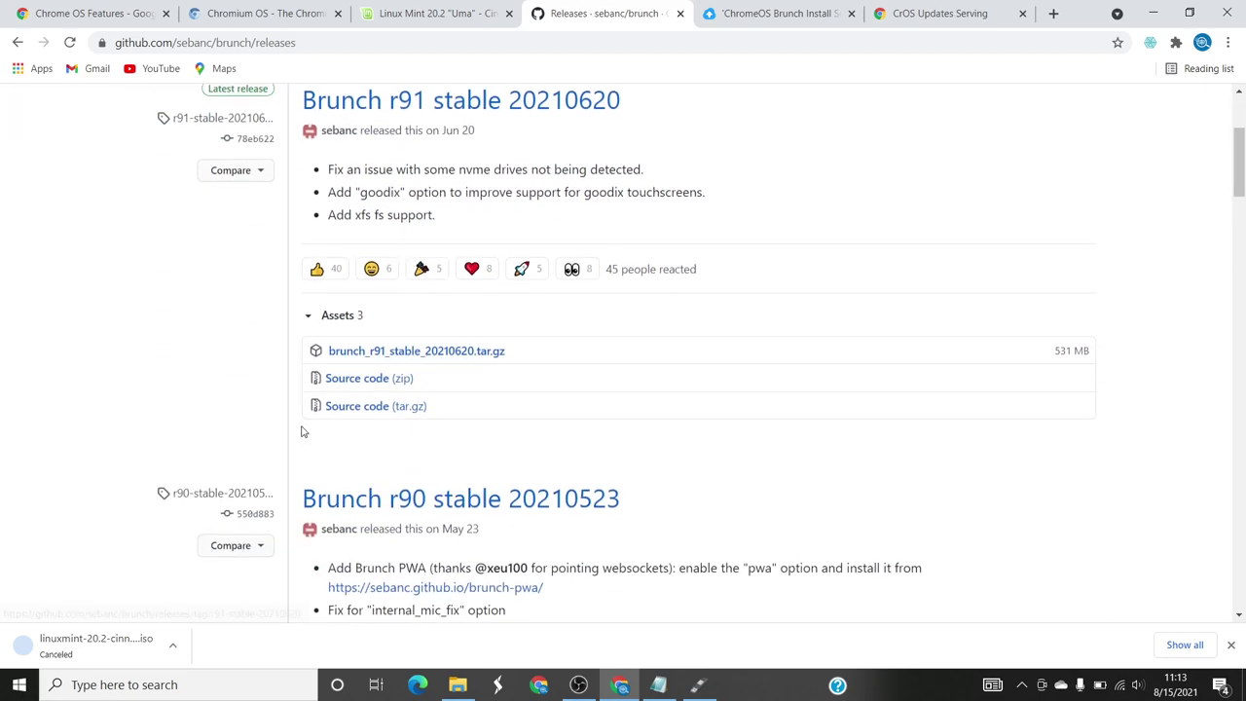
{"action": "scroll", "coordinate": [302, 431], "scroll_direction": "down", "scroll_amount": 1}
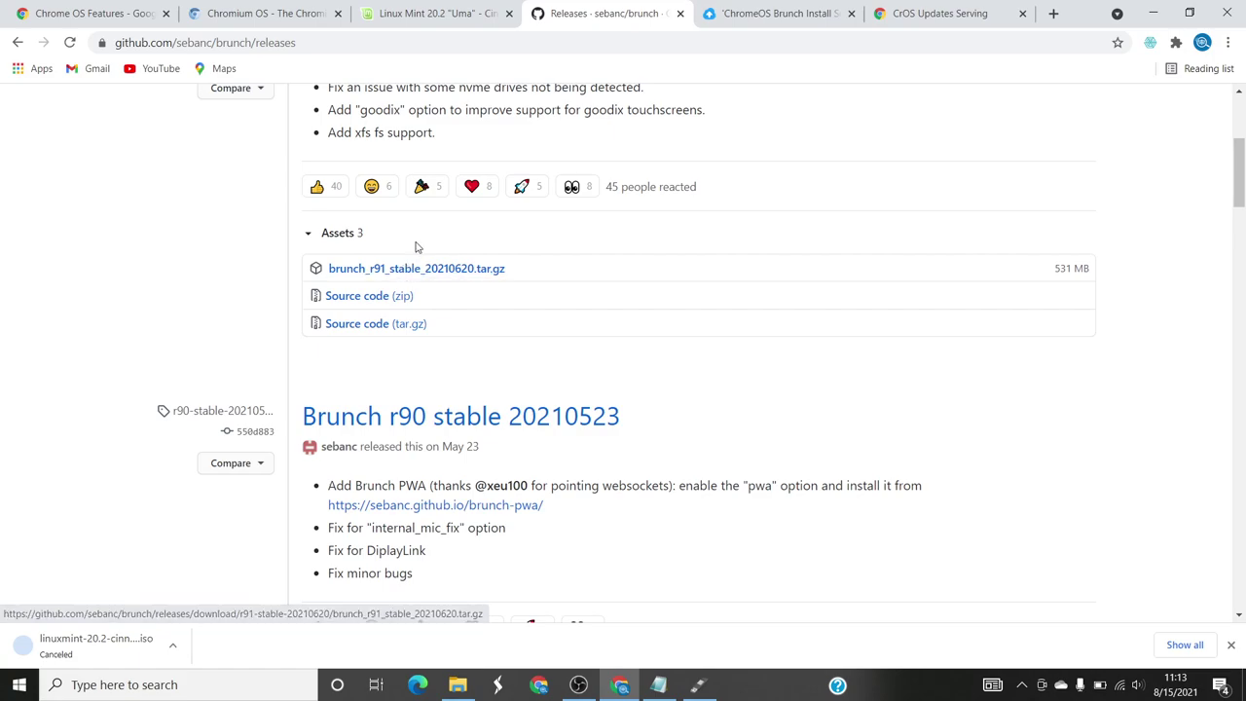
{"action": "left_click", "coordinate": [744, 13]}
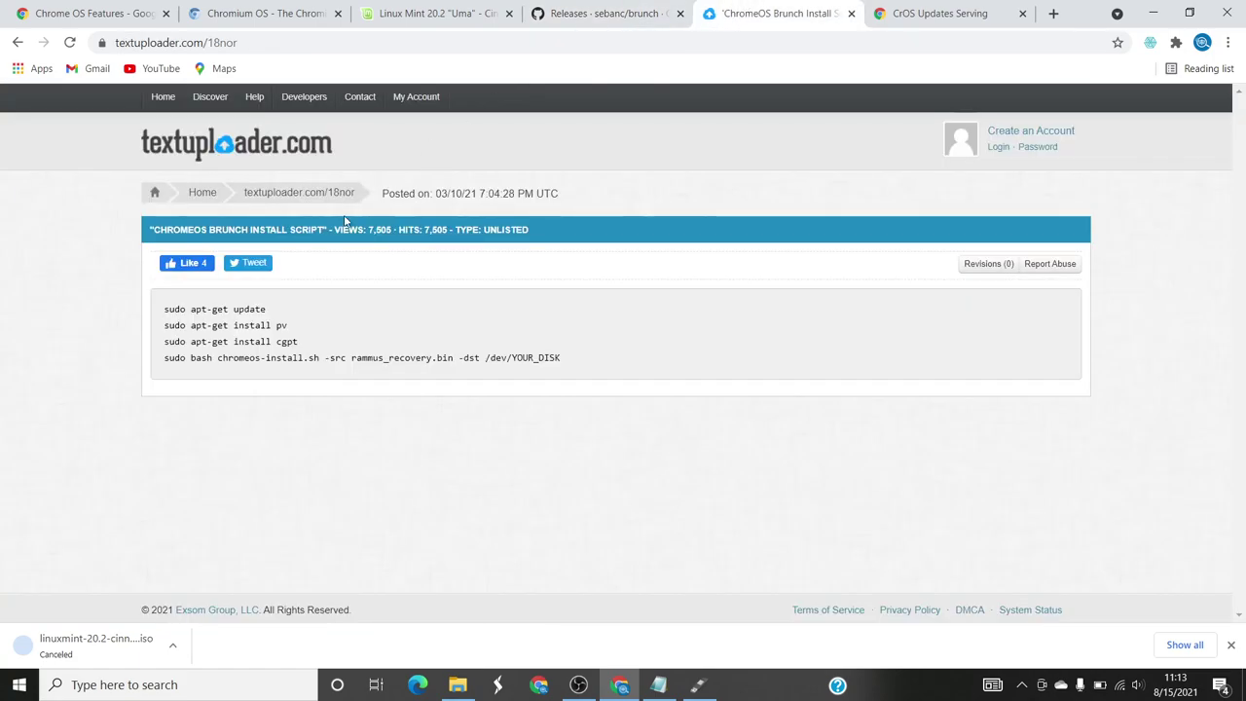
{"action": "left_click_drag", "start_coordinate": [163, 309], "coordinate": [593, 370]}
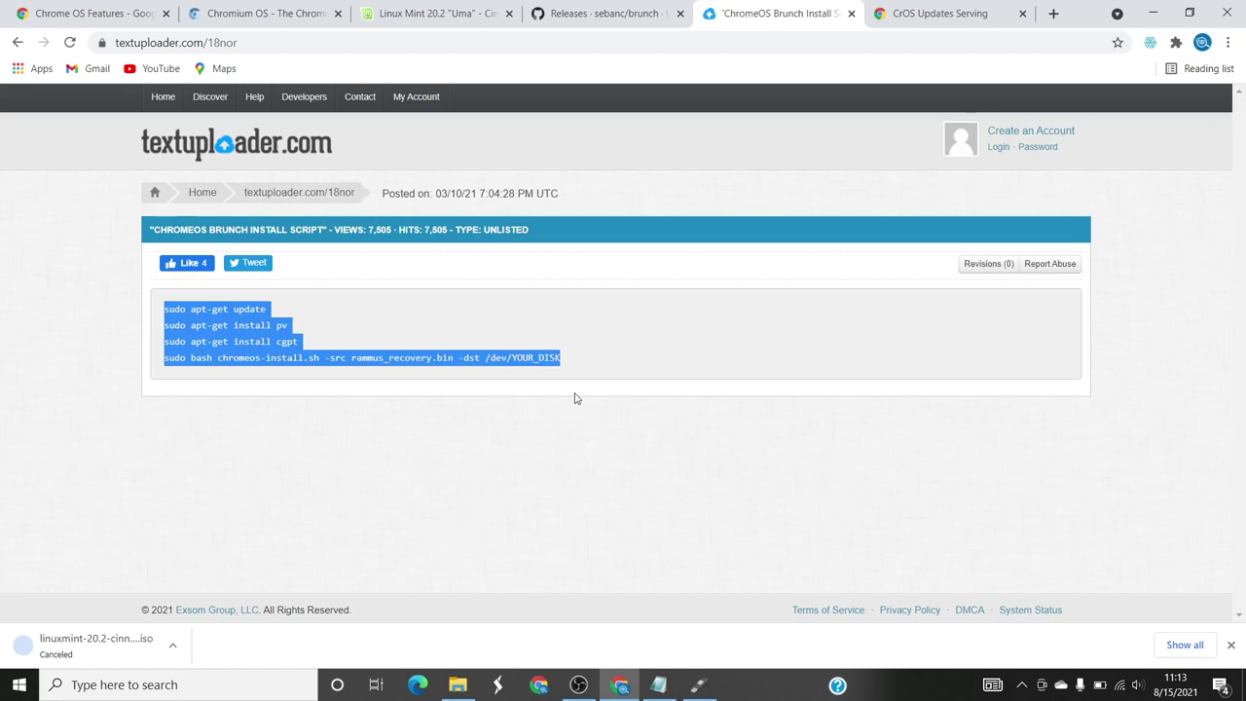
{"action": "left_click", "coordinate": [912, 16]}
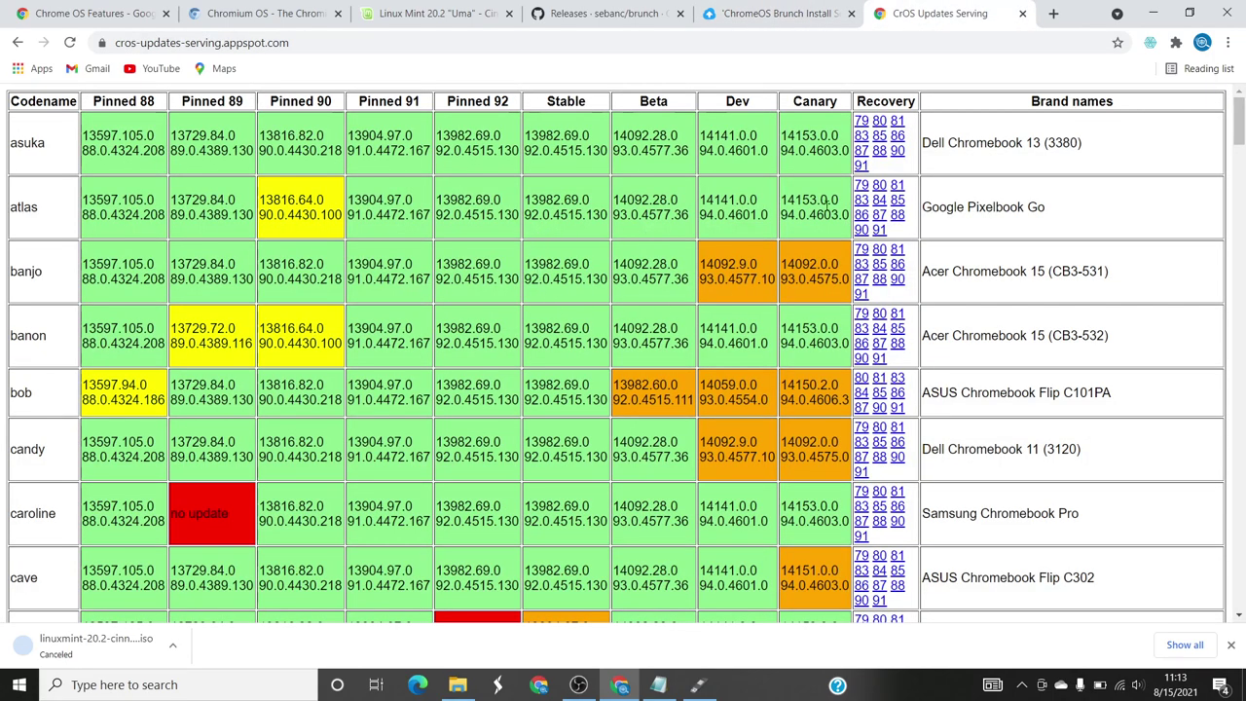
Step: Find 'rammus' in the CrOS Updates table to reach its row showing stable recovery 91
{"action": "scroll", "coordinate": [490, 386], "scroll_direction": "down", "scroll_amount": 5}
{"action": "scroll", "coordinate": [491, 387], "scroll_direction": "up", "scroll_amount": 5}
{"action": "key", "text": "ctrl+f"}
{"action": "type", "text": "rammus"}
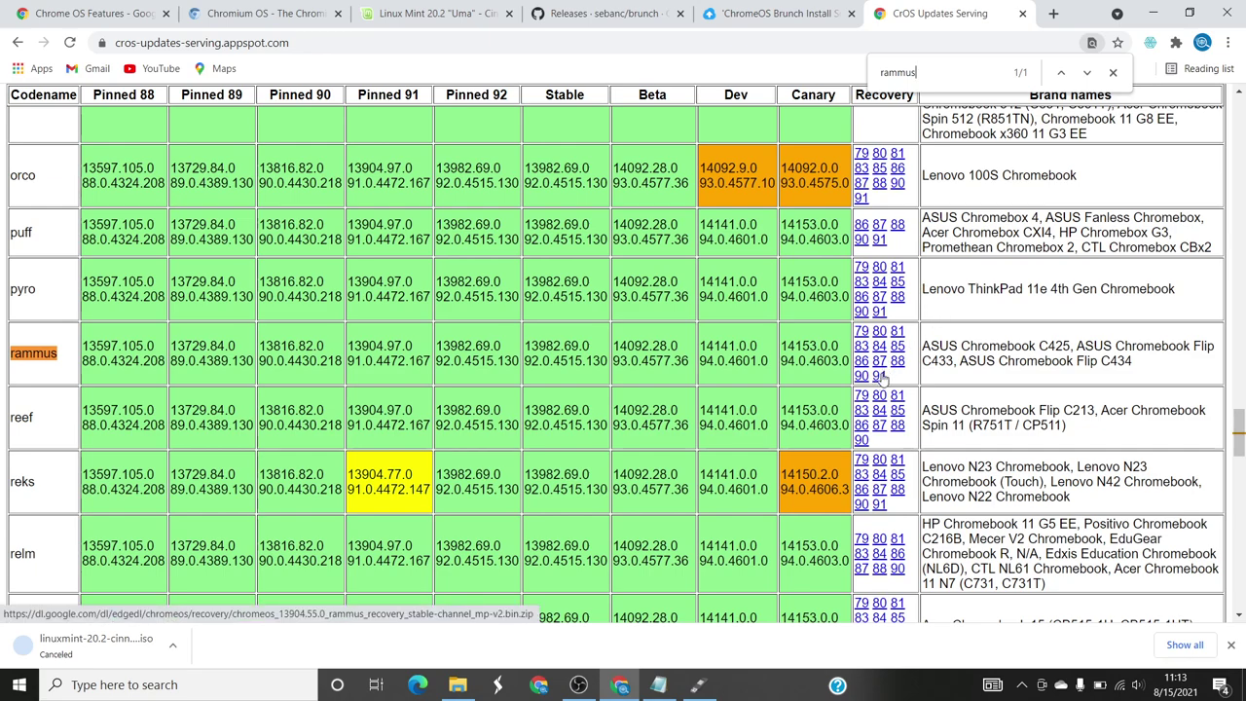
{"action": "left_click", "coordinate": [457, 684]}
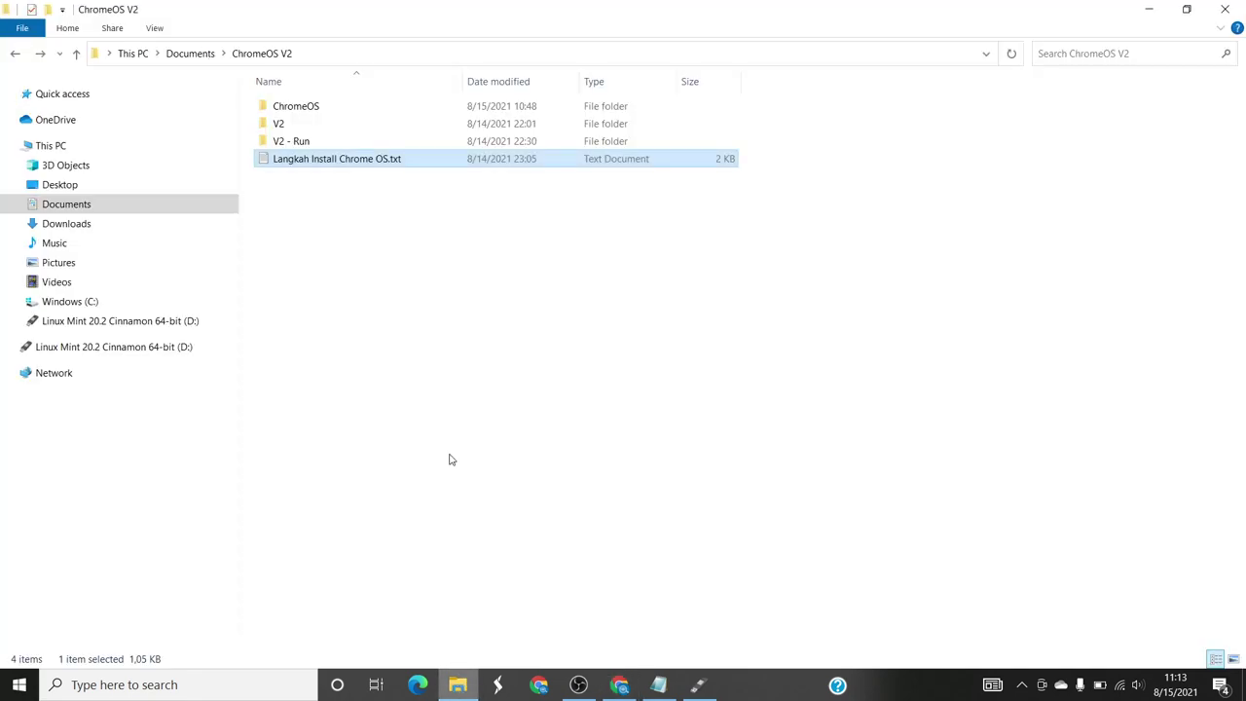
Step: Open the ChromeOS folder, review Install Chrome.txt, and widen the Name column to show full names
{"action": "double_click", "coordinate": [315, 108]}
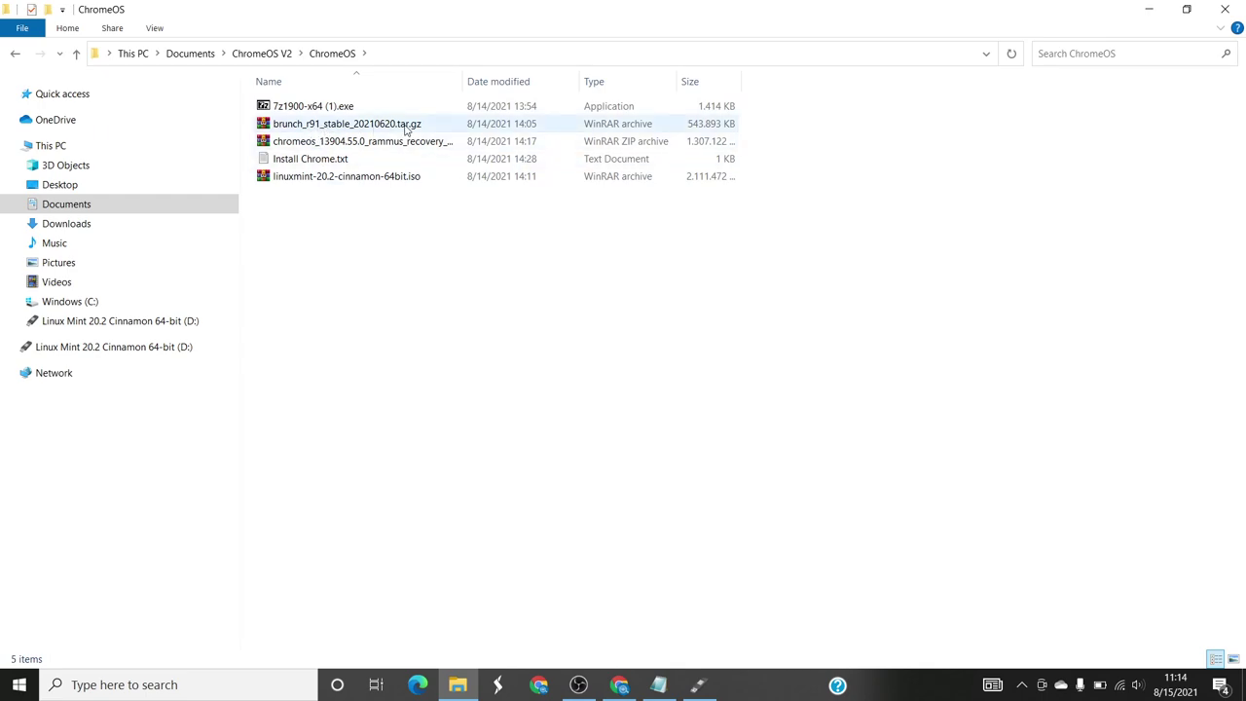
{"action": "double_click", "coordinate": [346, 161]}
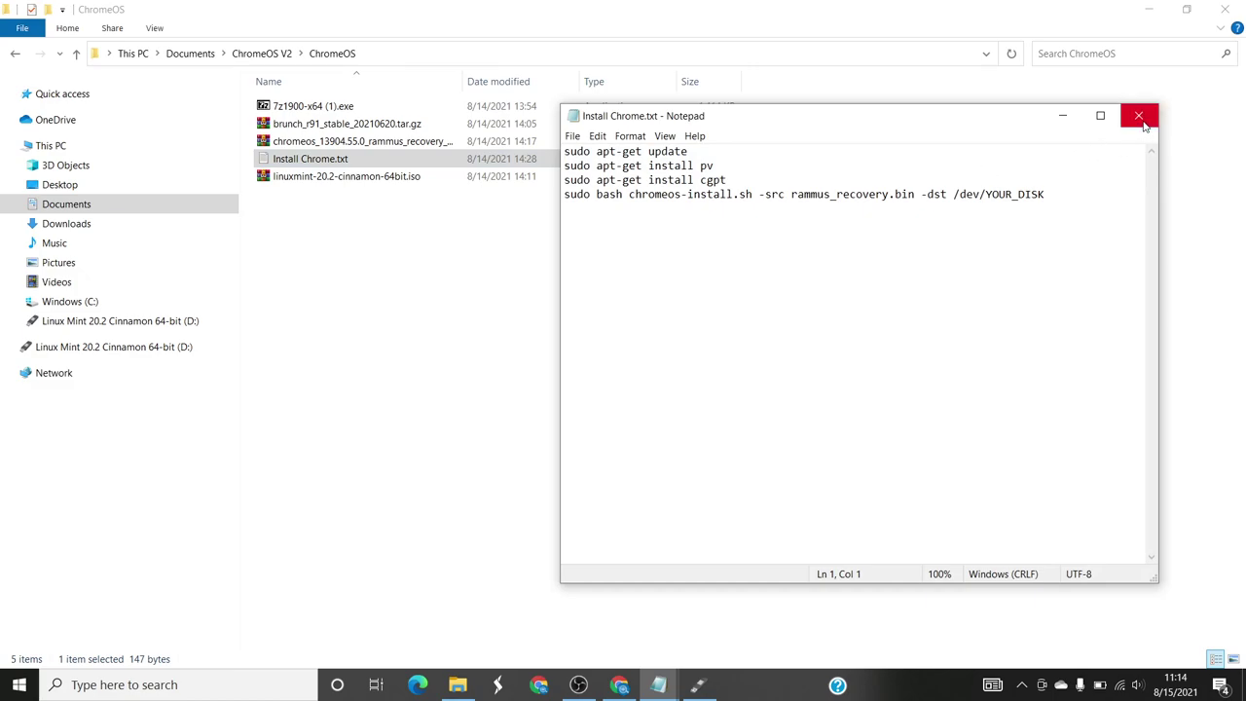
{"action": "left_click", "coordinate": [1137, 115]}
{"action": "left_click", "coordinate": [405, 185]}
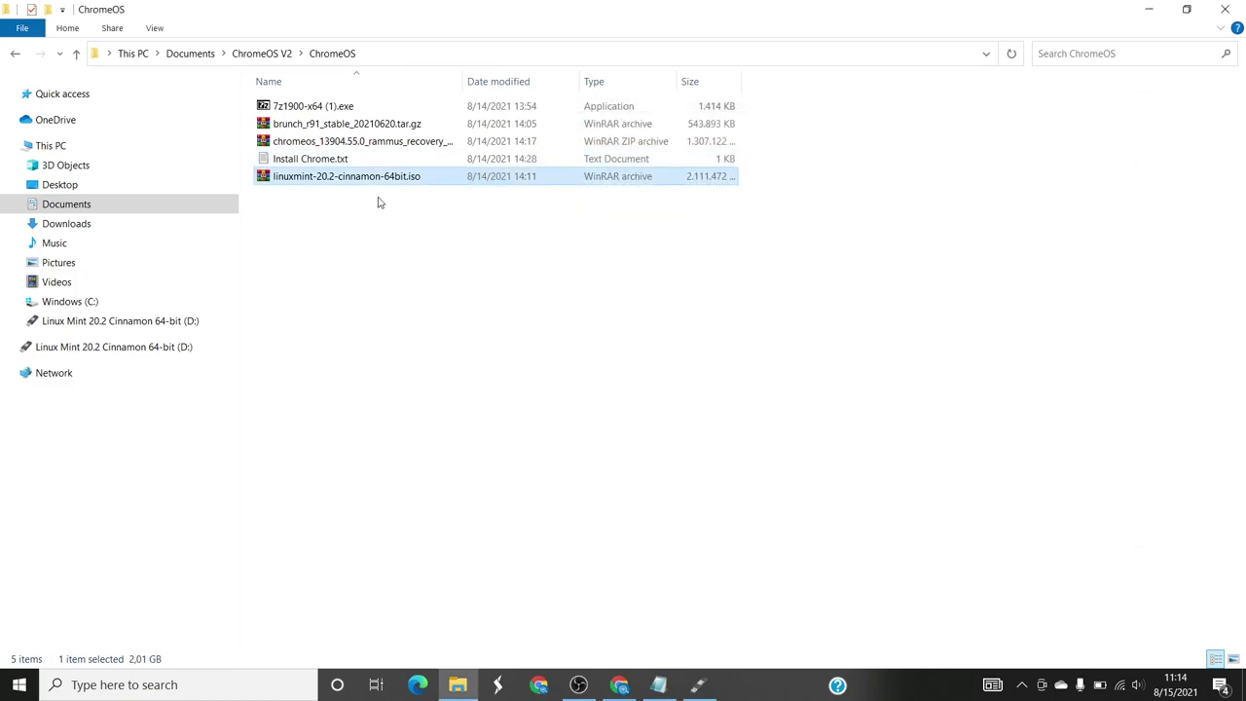
{"action": "left_click", "coordinate": [381, 281]}
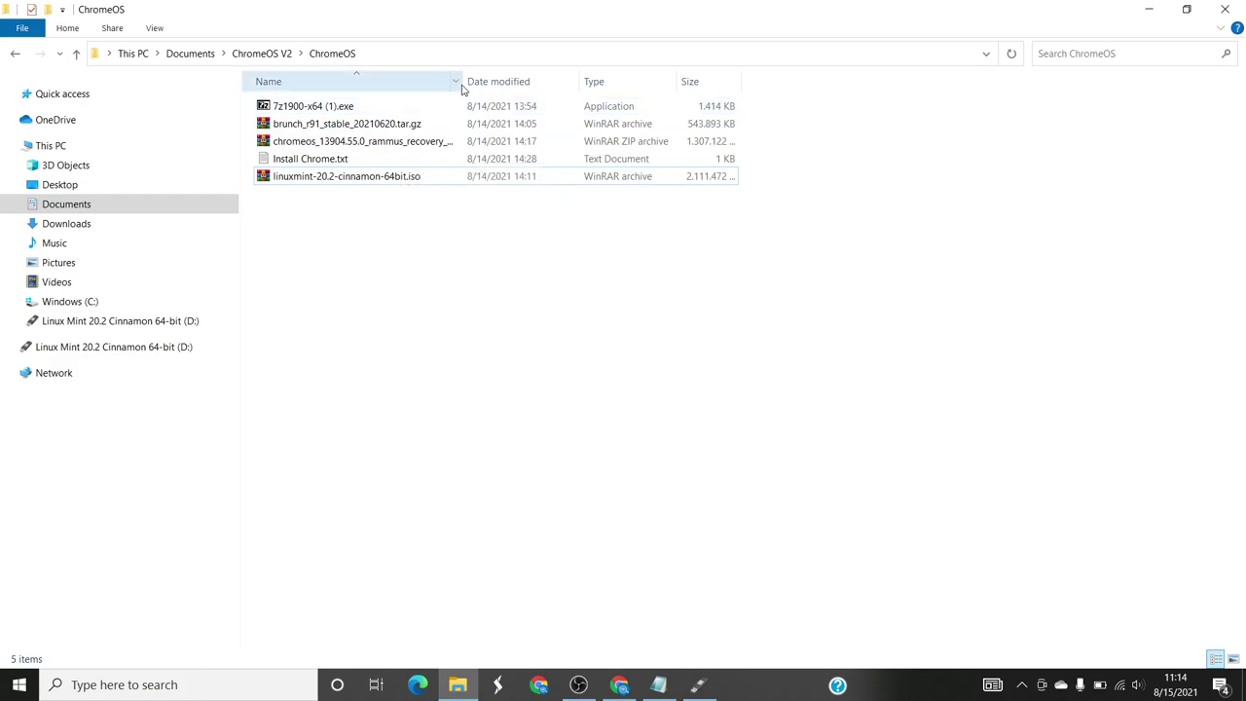
{"action": "left_click_drag", "start_coordinate": [461, 83], "coordinate": [638, 85]}
{"action": "left_click", "coordinate": [363, 131]}
Step: View the brunch_r91_stable_20210620.tar.gz contents in WinRAR, then close WinRAR
{"action": "double_click", "coordinate": [363, 132]}
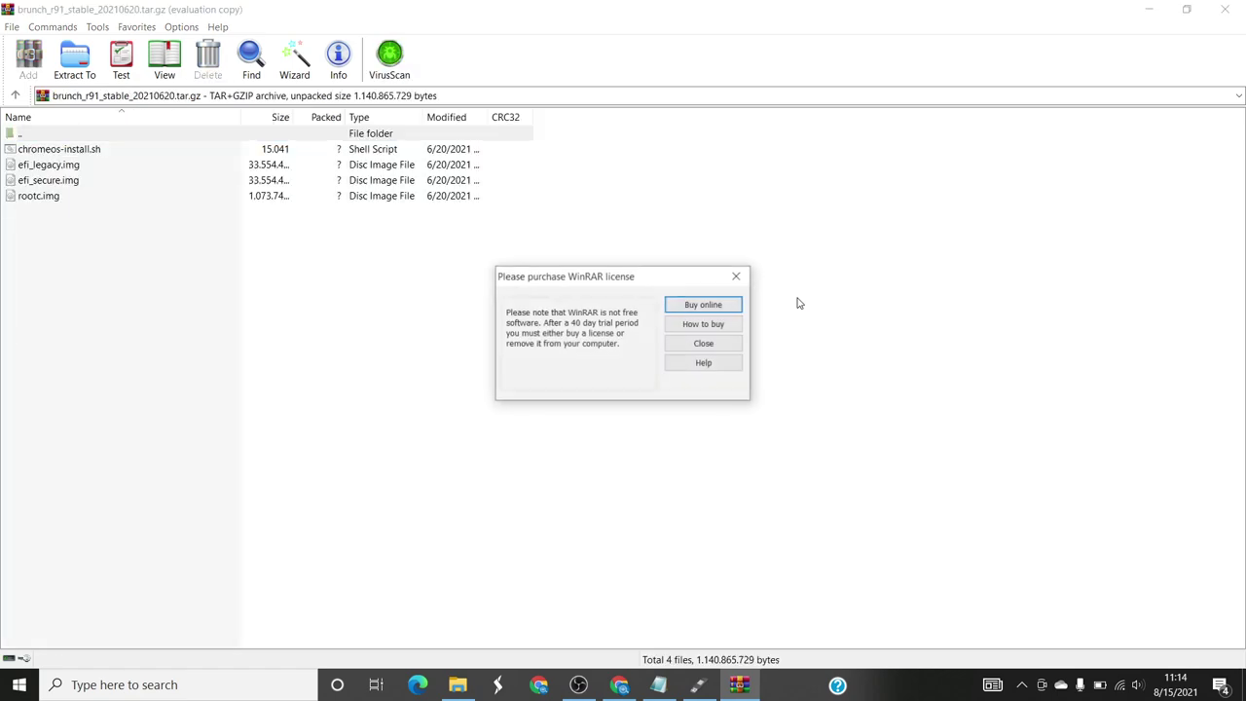
{"action": "left_click", "coordinate": [735, 276]}
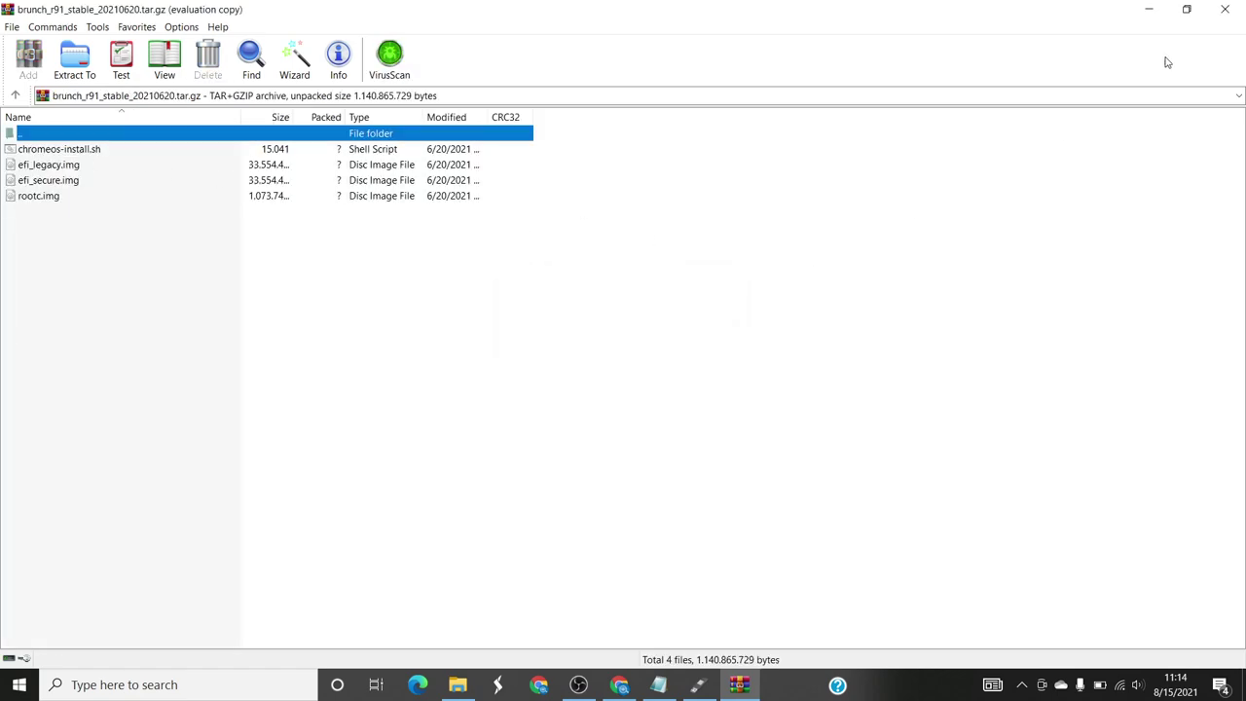
{"action": "left_click", "coordinate": [1225, 12]}
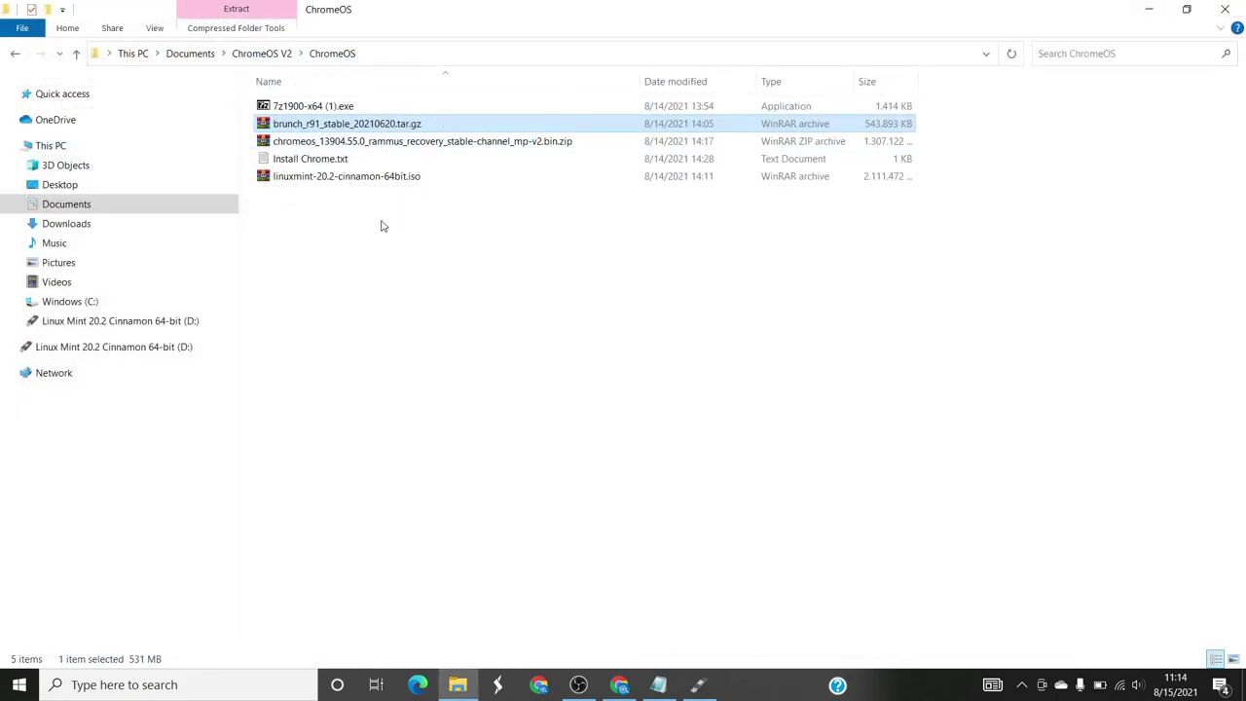
Step: Delete the 7z1900-x64 (1).exe installer from the ChromeOS folder
{"action": "left_click", "coordinate": [312, 109]}
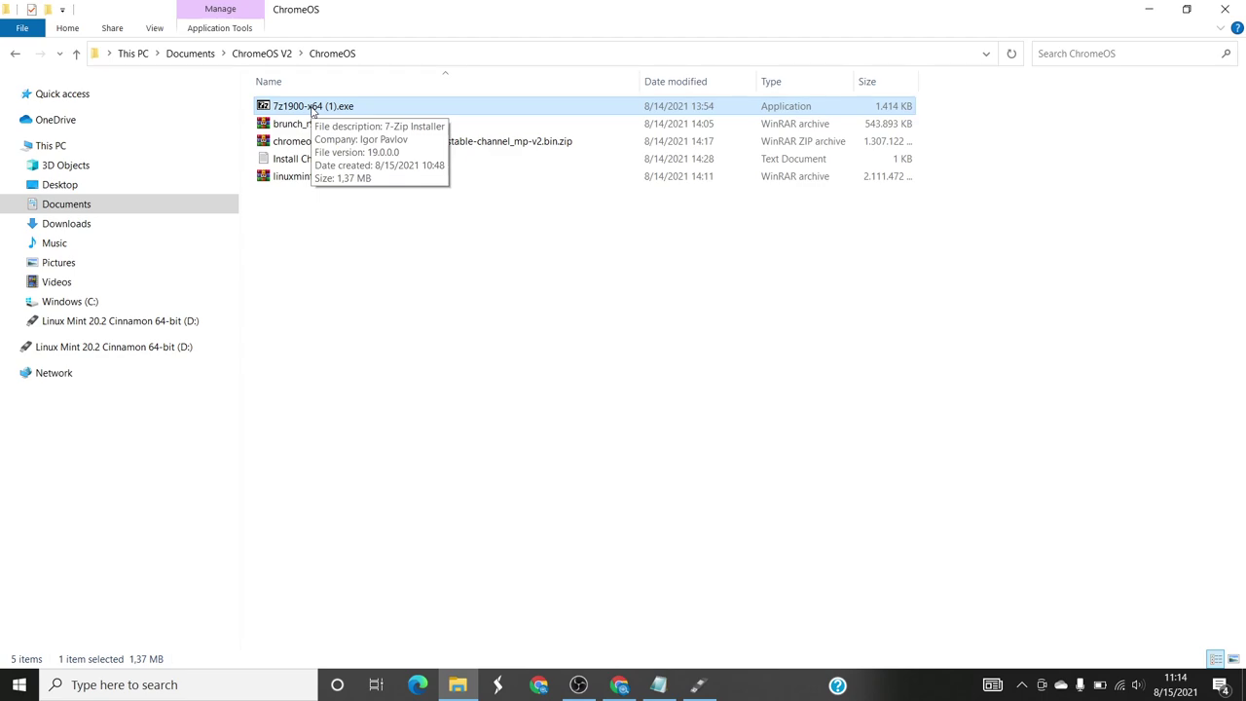
{"action": "key", "text": "Delete"}
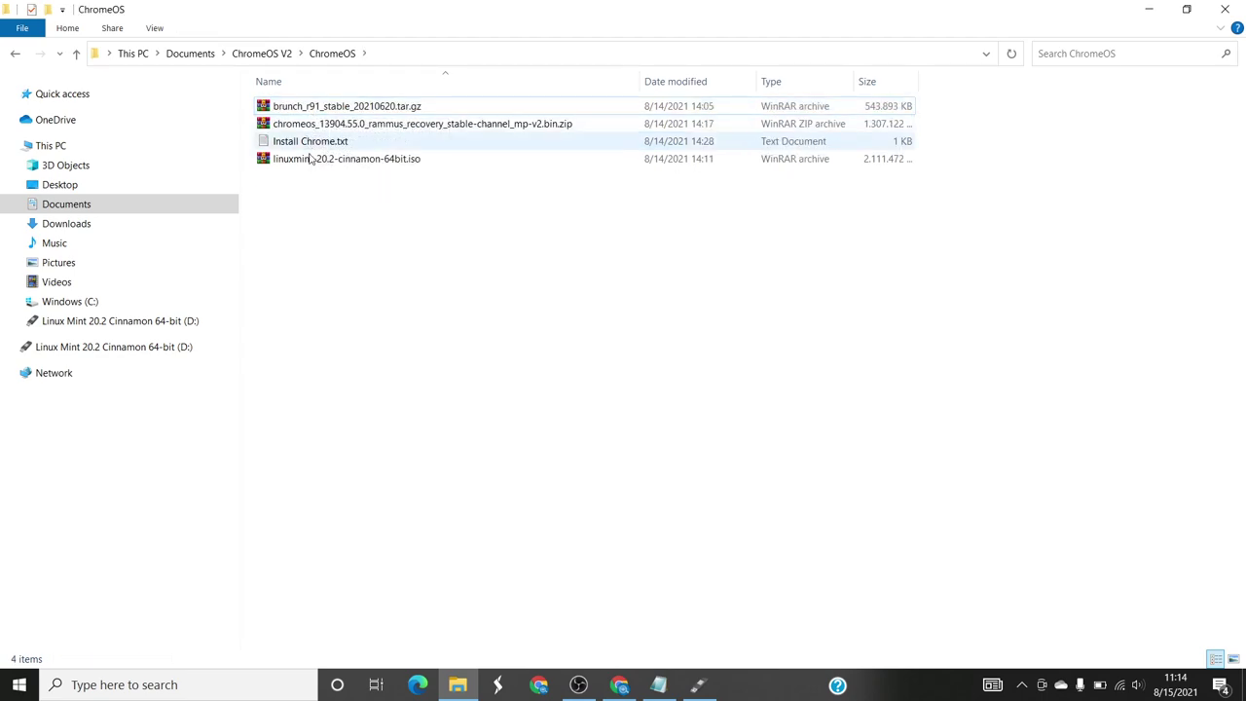
{"action": "left_click", "coordinate": [356, 108]}
Step: Extract the brunch tar.gz archive into the ChromeOS folder and delete the archive
{"action": "right_click", "coordinate": [357, 107]}
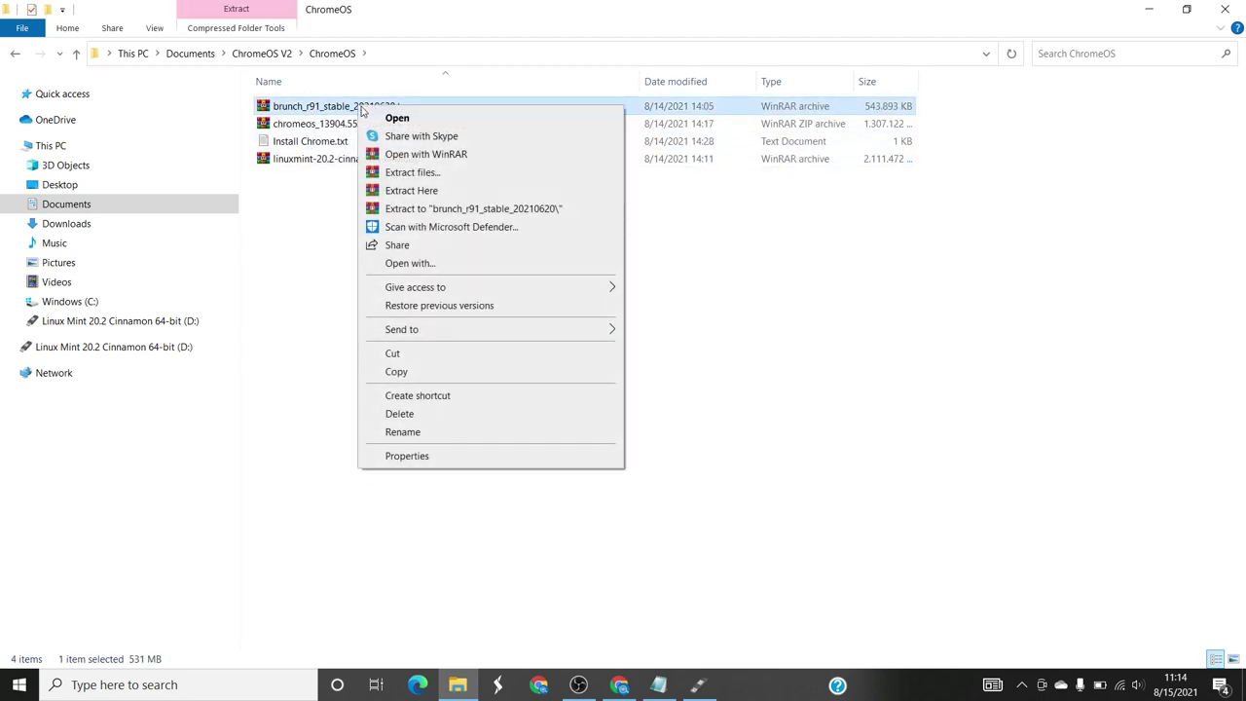
{"action": "left_click", "coordinate": [413, 191]}
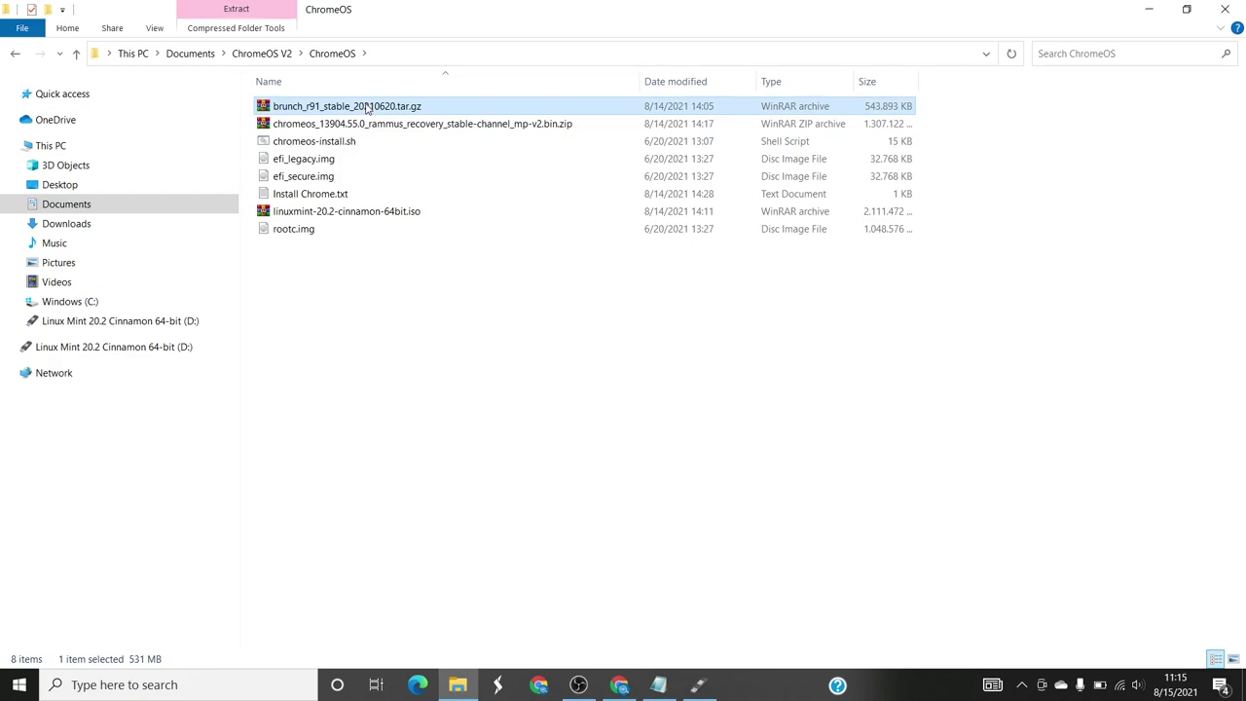
{"action": "key", "text": "Delete"}
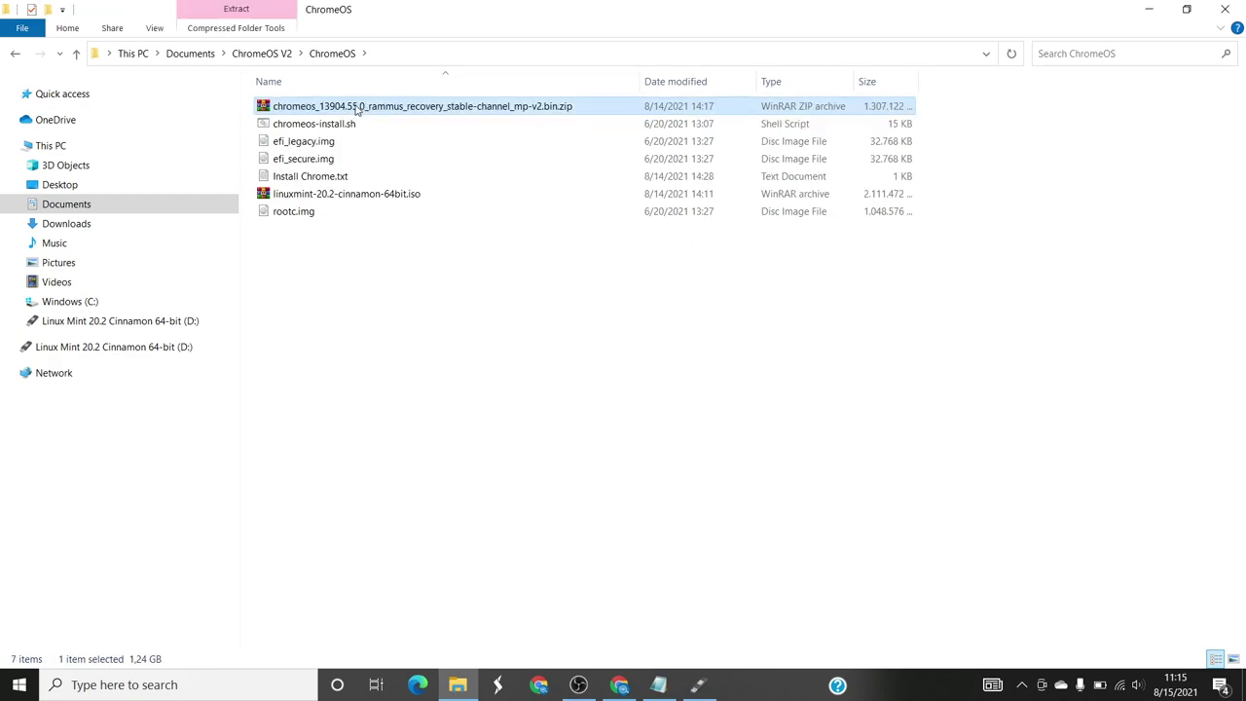
Step: Extract the rammus recovery .bin.zip into the folder and delete the zip
{"action": "right_click", "coordinate": [357, 109]}
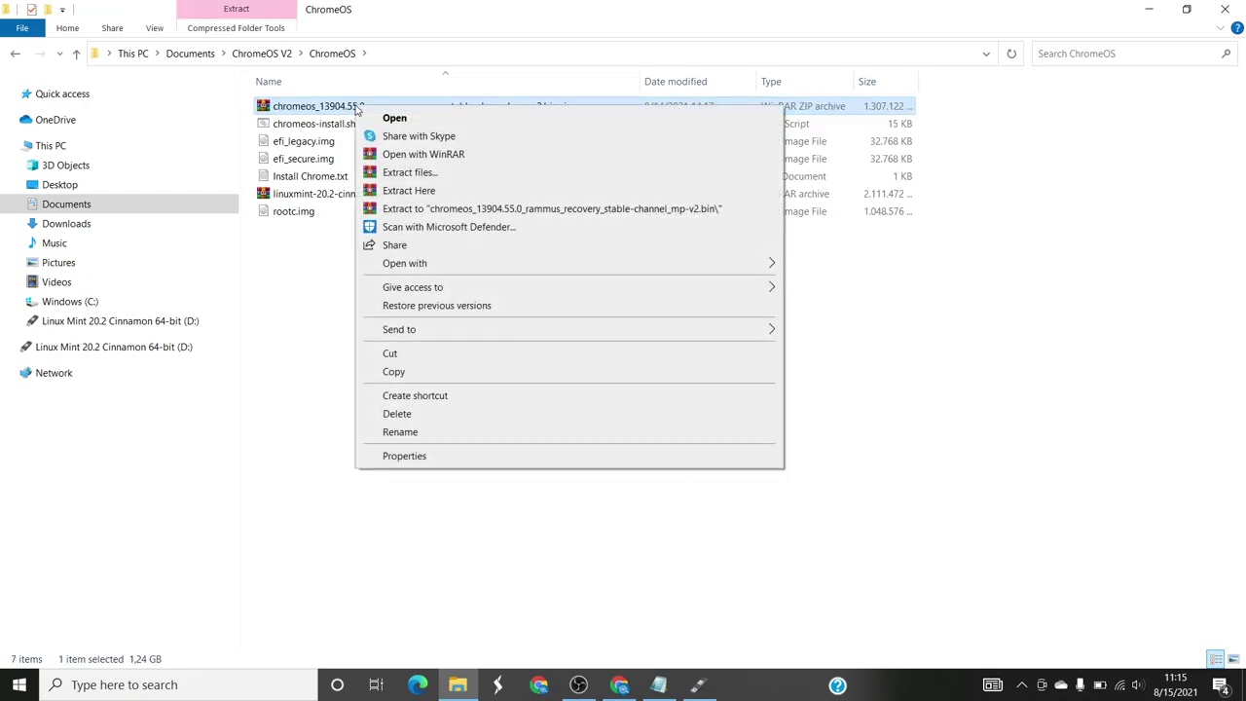
{"action": "left_click", "coordinate": [409, 191]}
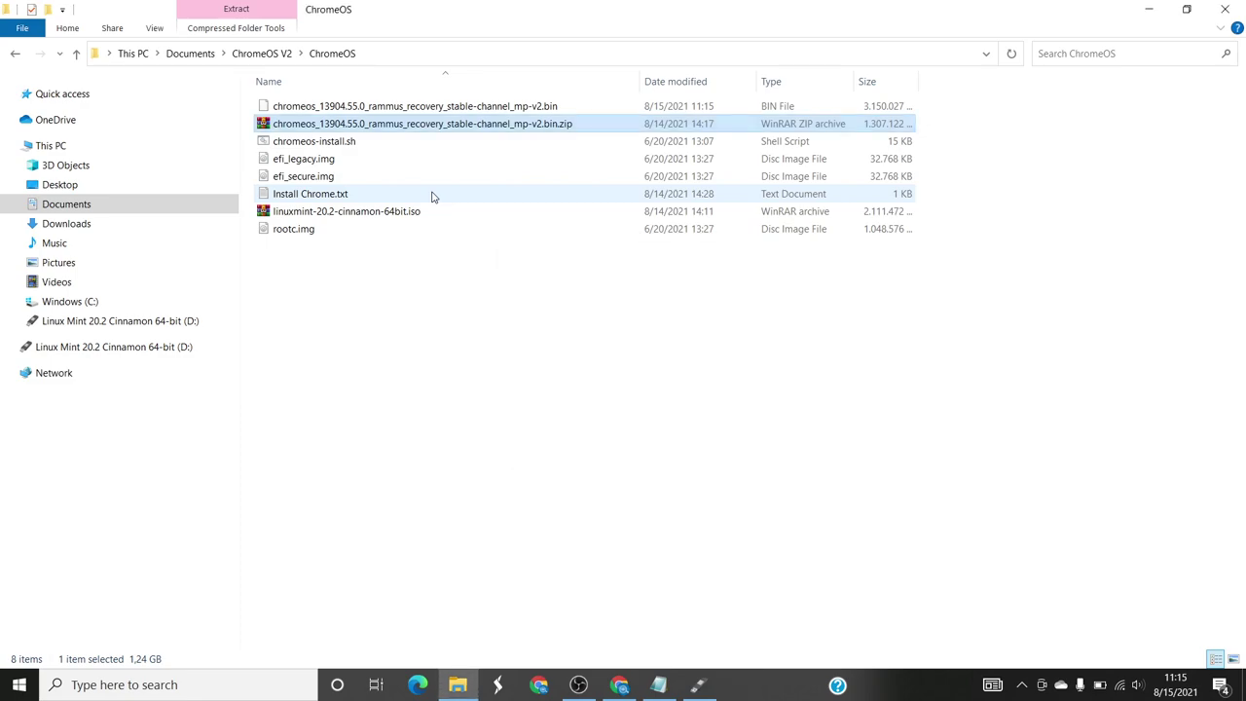
{"action": "left_click", "coordinate": [409, 130]}
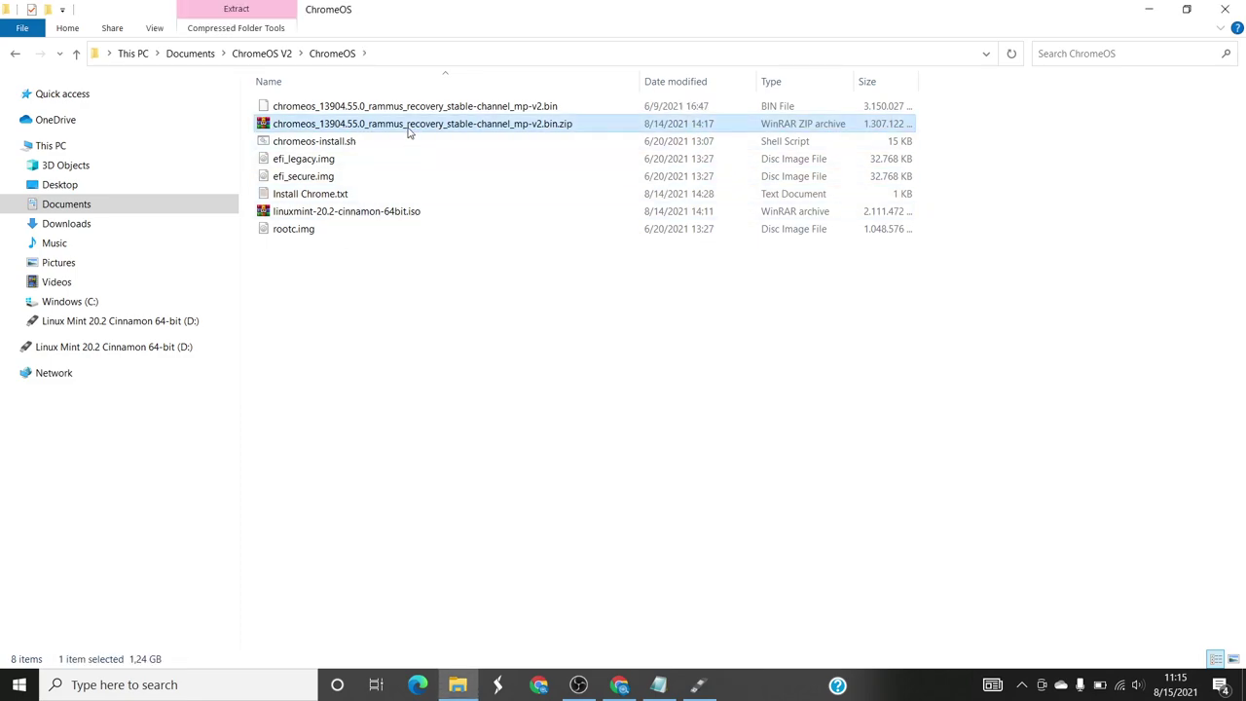
{"action": "key", "text": "Delete"}
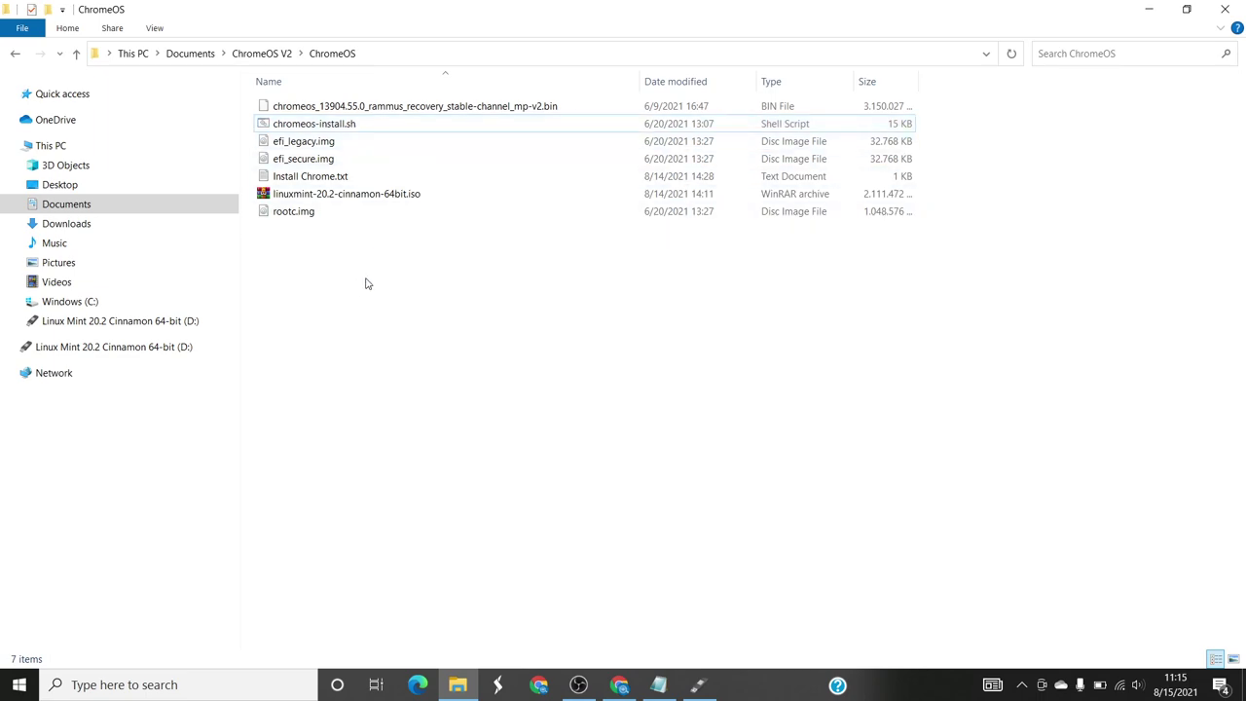
Step: Open Install Chrome.txt and select the rammus_recovery.bin name in the install command
{"action": "left_click", "coordinate": [312, 179]}
{"action": "double_click", "coordinate": [311, 179]}
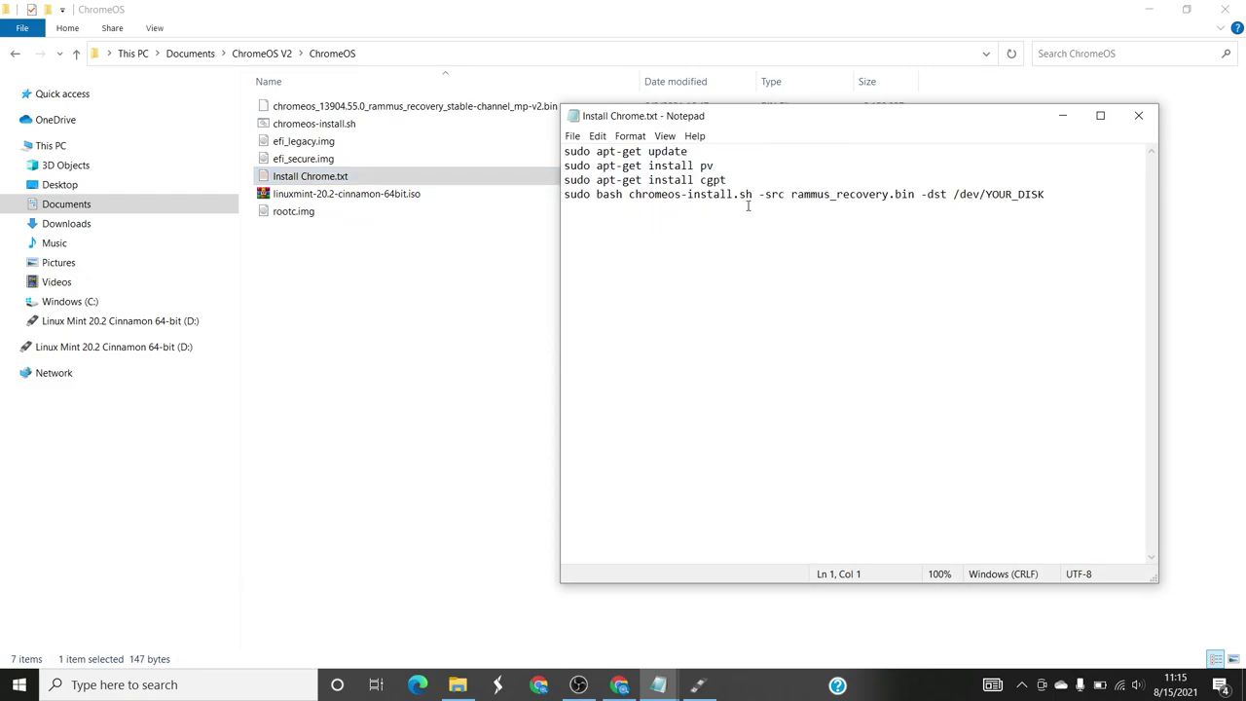
{"action": "left_click_drag", "start_coordinate": [788, 196], "coordinate": [910, 196]}
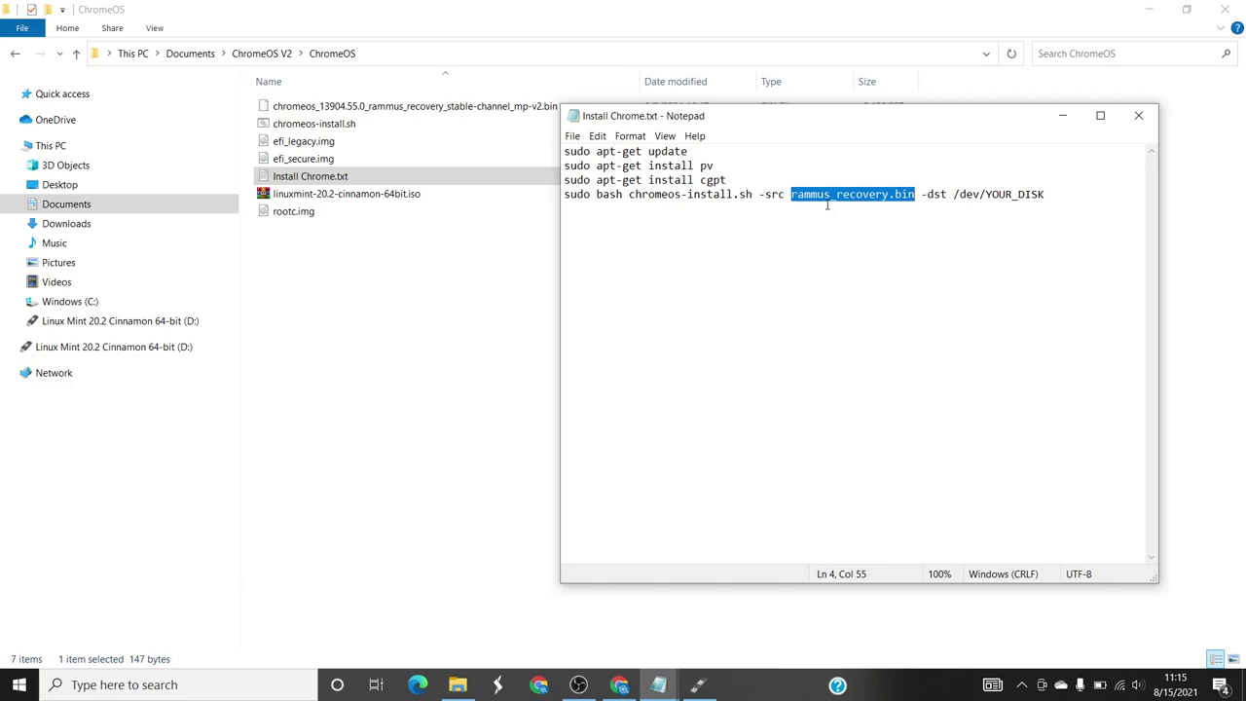
{"action": "left_click", "coordinate": [810, 195]}
{"action": "left_click_drag", "start_coordinate": [794, 196], "coordinate": [914, 195]}
Step: Rename the recovery .bin file to rammus_recovery, then recheck and close Install Chrome.txt
{"action": "left_click", "coordinate": [428, 109]}
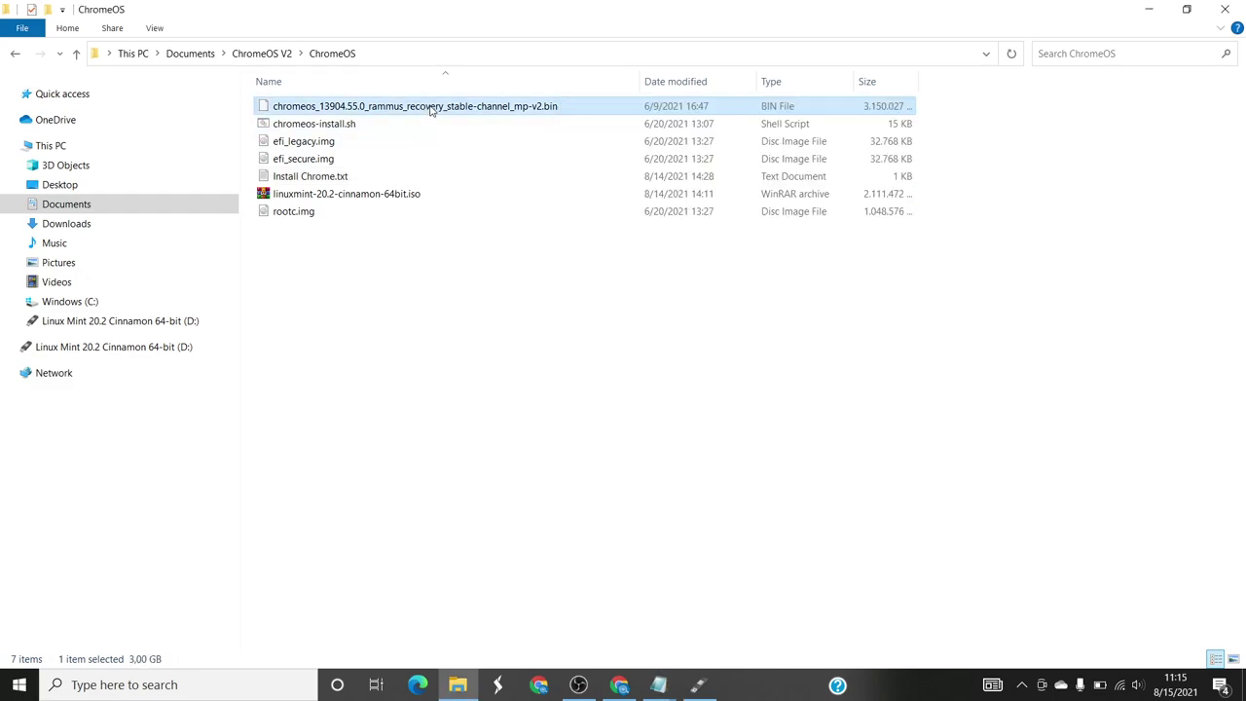
{"action": "key", "text": "F2"}
{"action": "type", "text": "rammus_recovery.bin"}
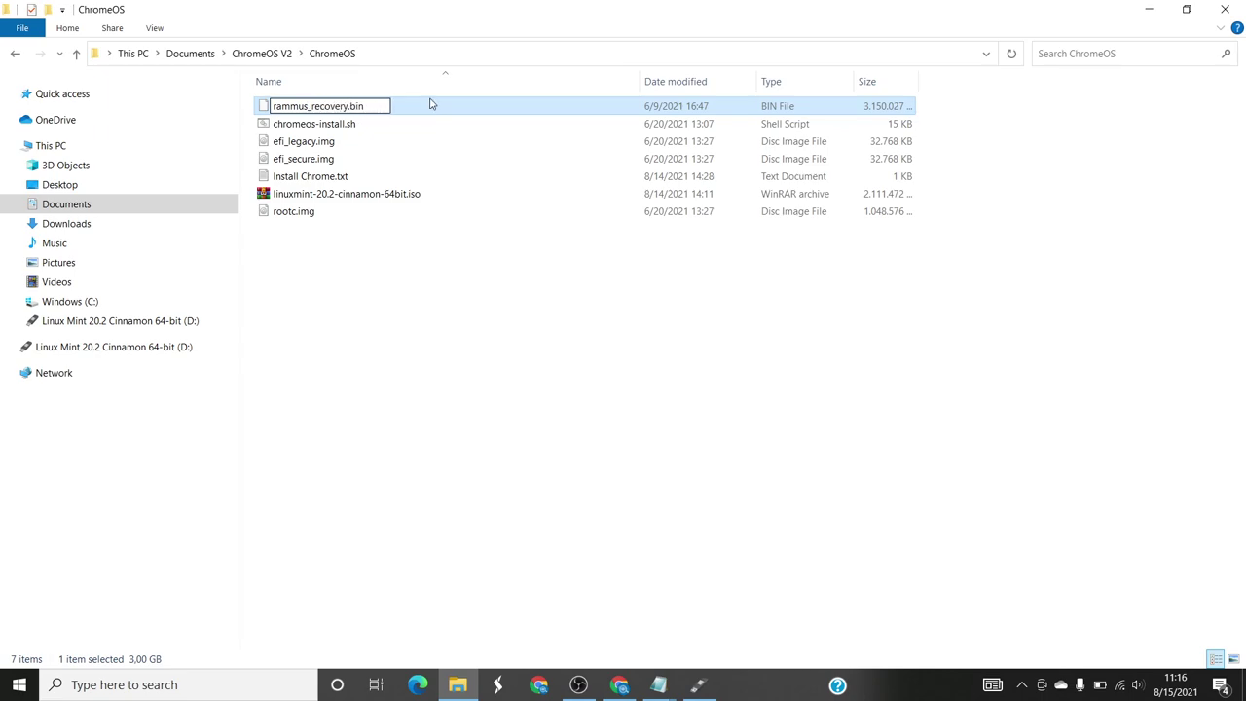
{"action": "left_click", "coordinate": [376, 236]}
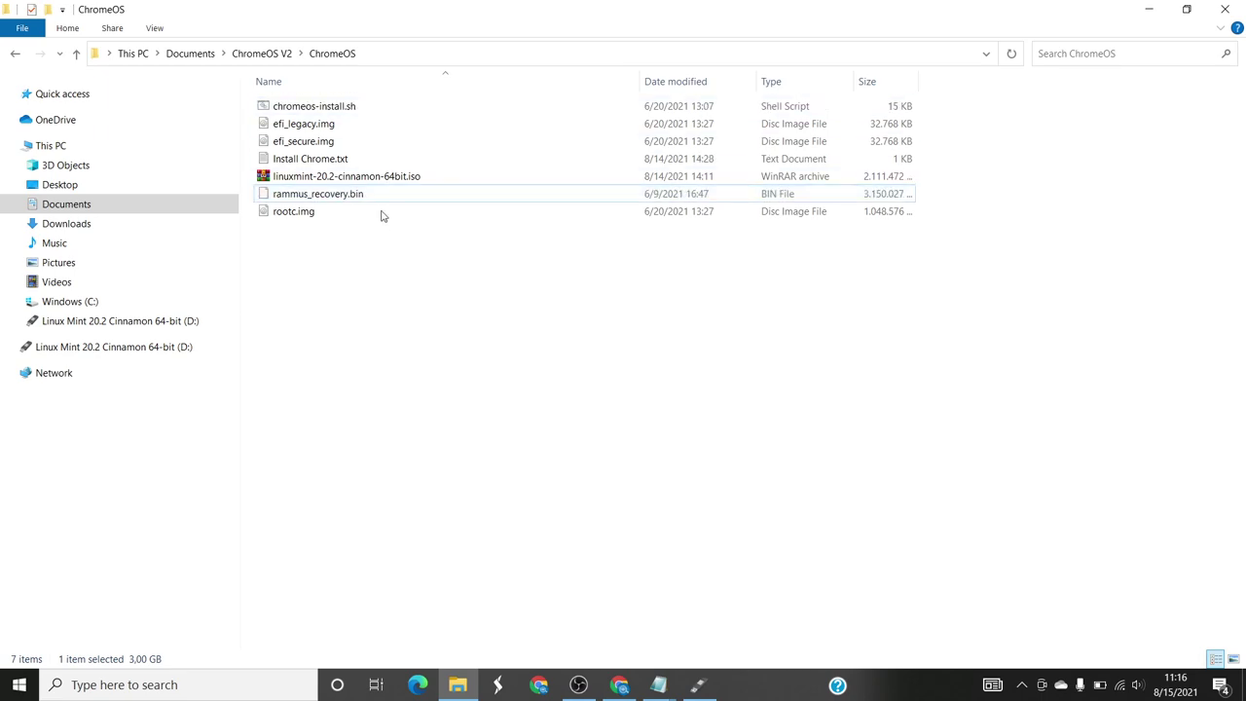
{"action": "double_click", "coordinate": [310, 159]}
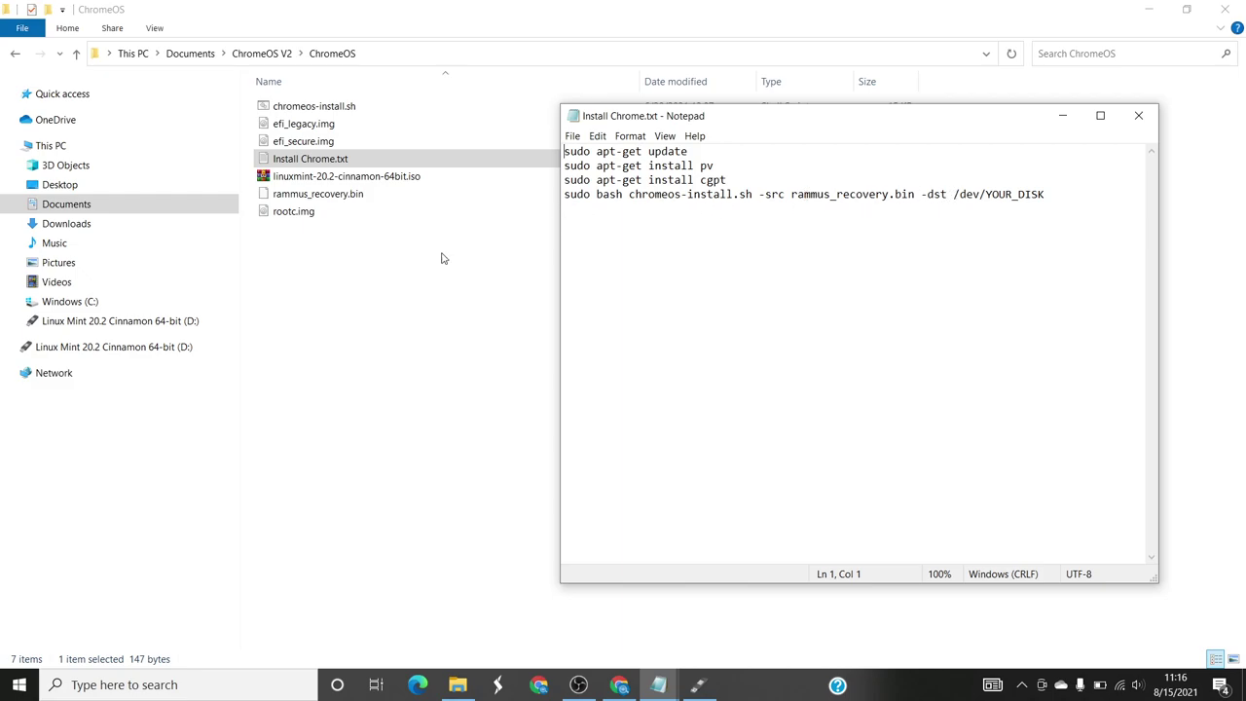
{"action": "key", "text": "alt+F4"}
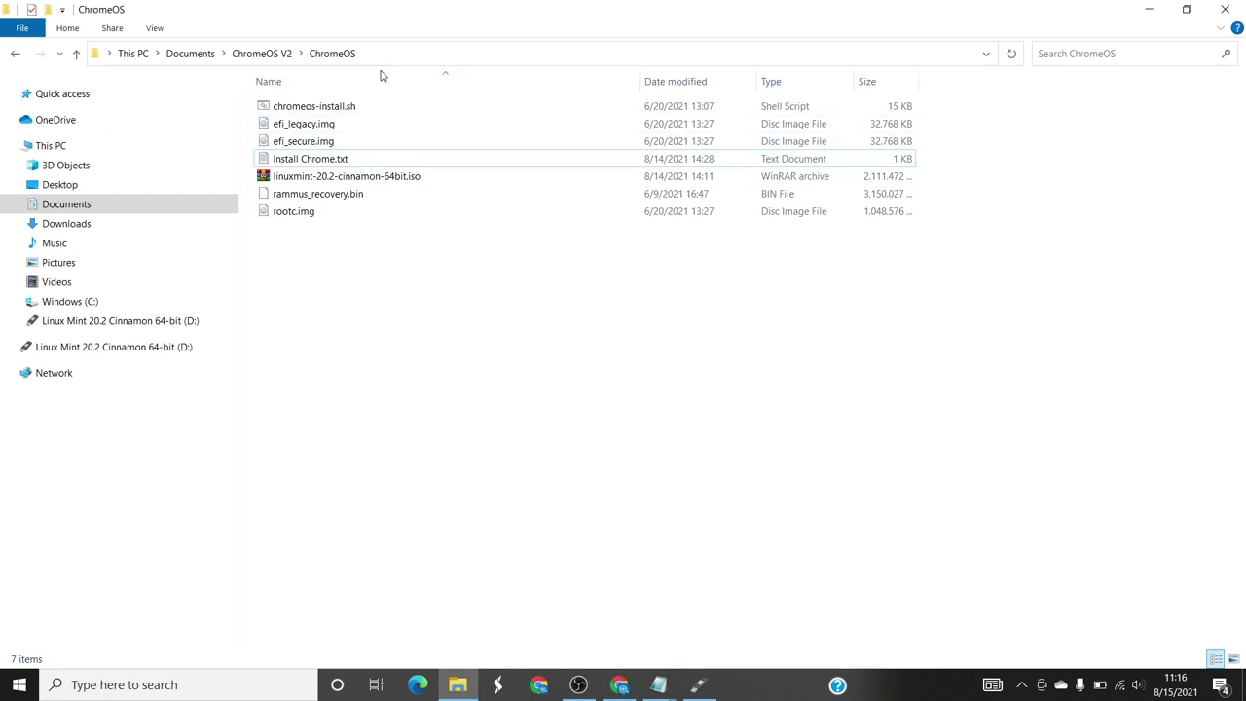
Step: Load the Linux Mint ISO from the ChromeOS folder as Rufus's boot image
{"action": "left_click", "coordinate": [424, 179]}
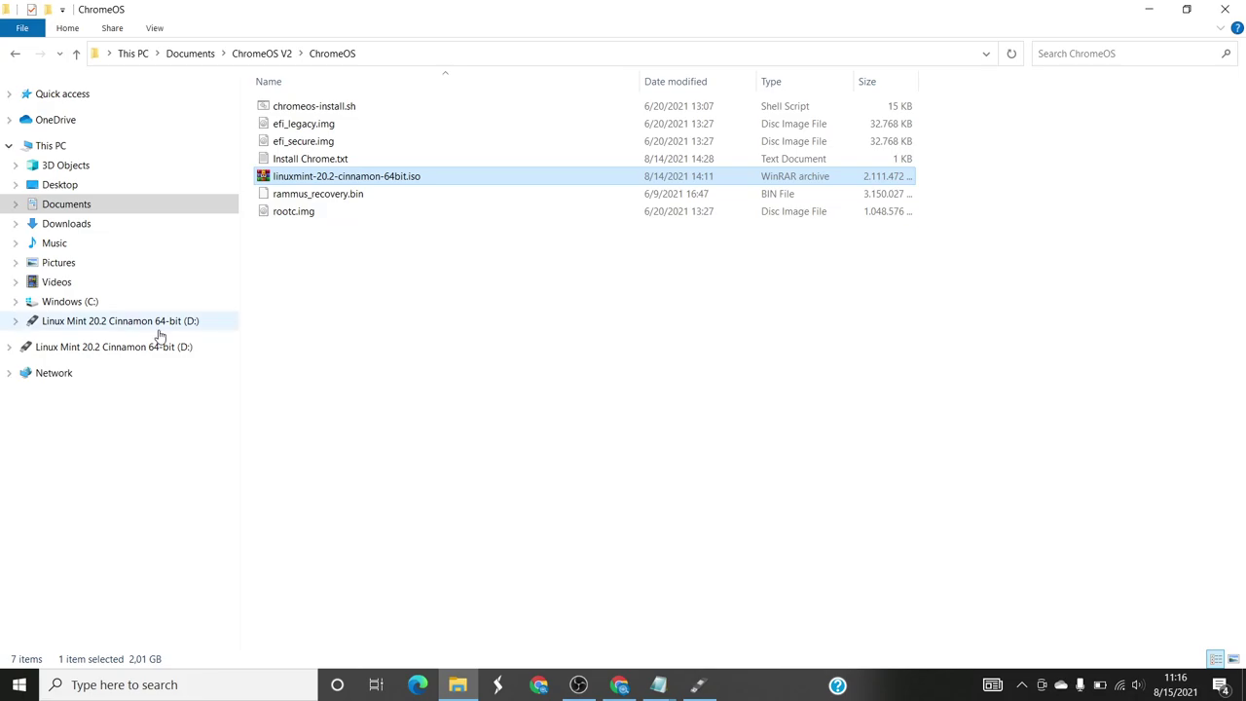
{"action": "left_click", "coordinate": [701, 687]}
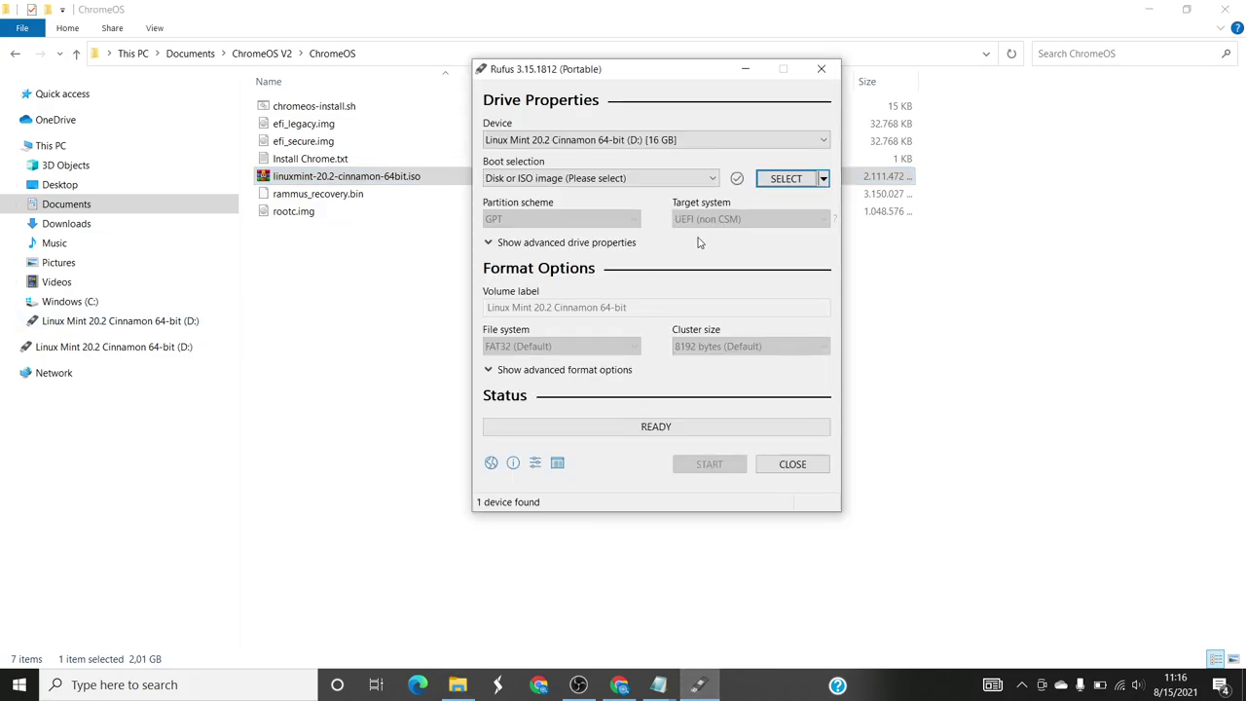
{"action": "left_click", "coordinate": [786, 178]}
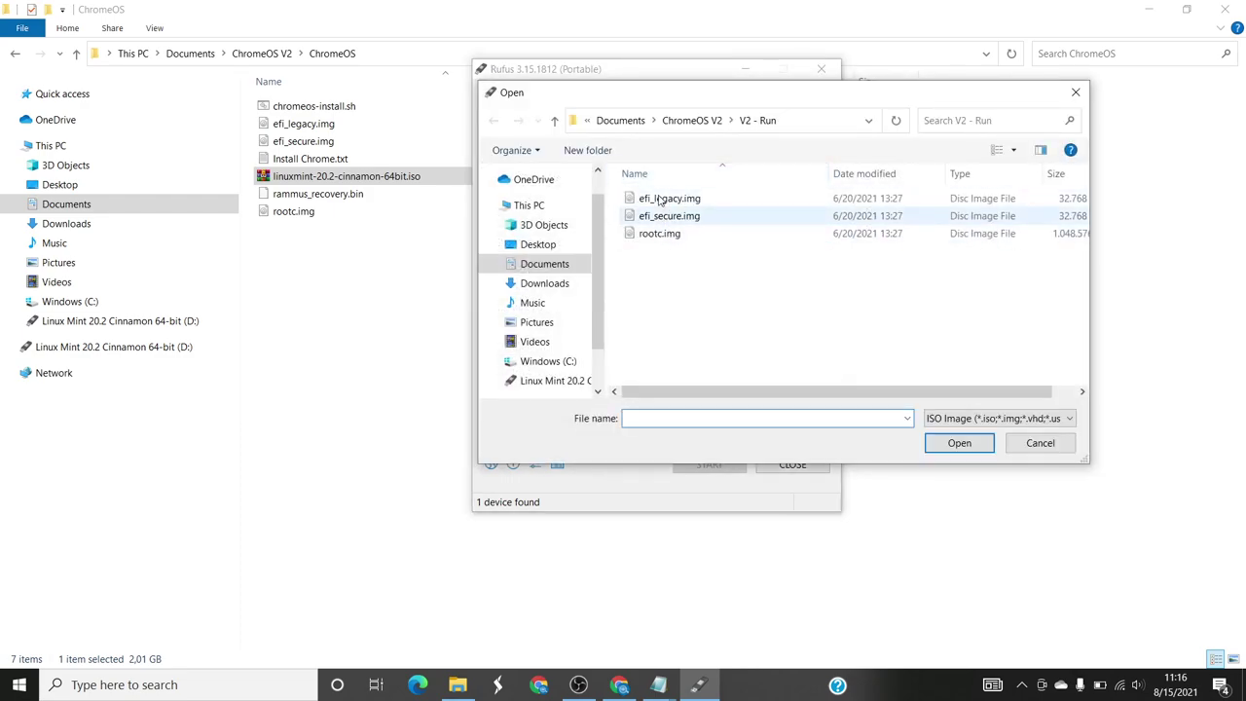
{"action": "left_click", "coordinate": [701, 122]}
{"action": "left_click", "coordinate": [663, 199]}
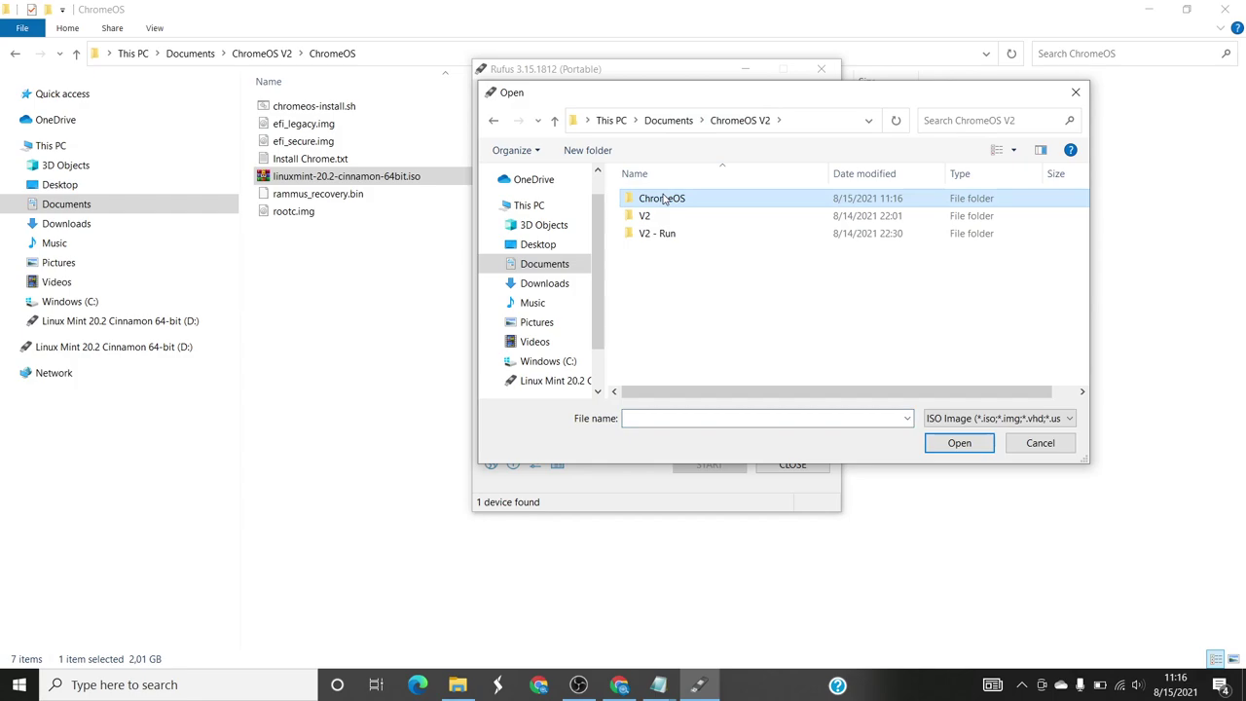
{"action": "double_click", "coordinate": [664, 199]}
{"action": "left_click", "coordinate": [715, 233]}
{"action": "left_click", "coordinate": [944, 445]}
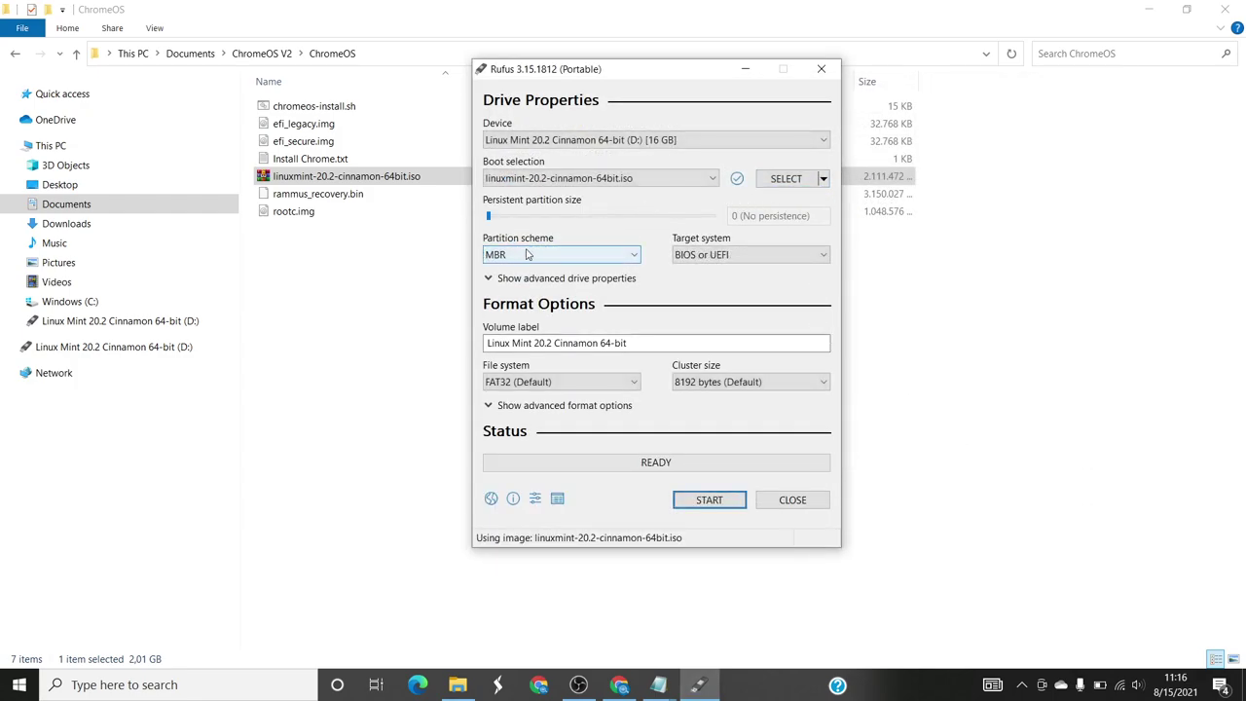
Step: Set GPT partitioning and 32 kilobyte clusters, then close Rufus without writing
{"action": "left_click", "coordinate": [544, 255]}
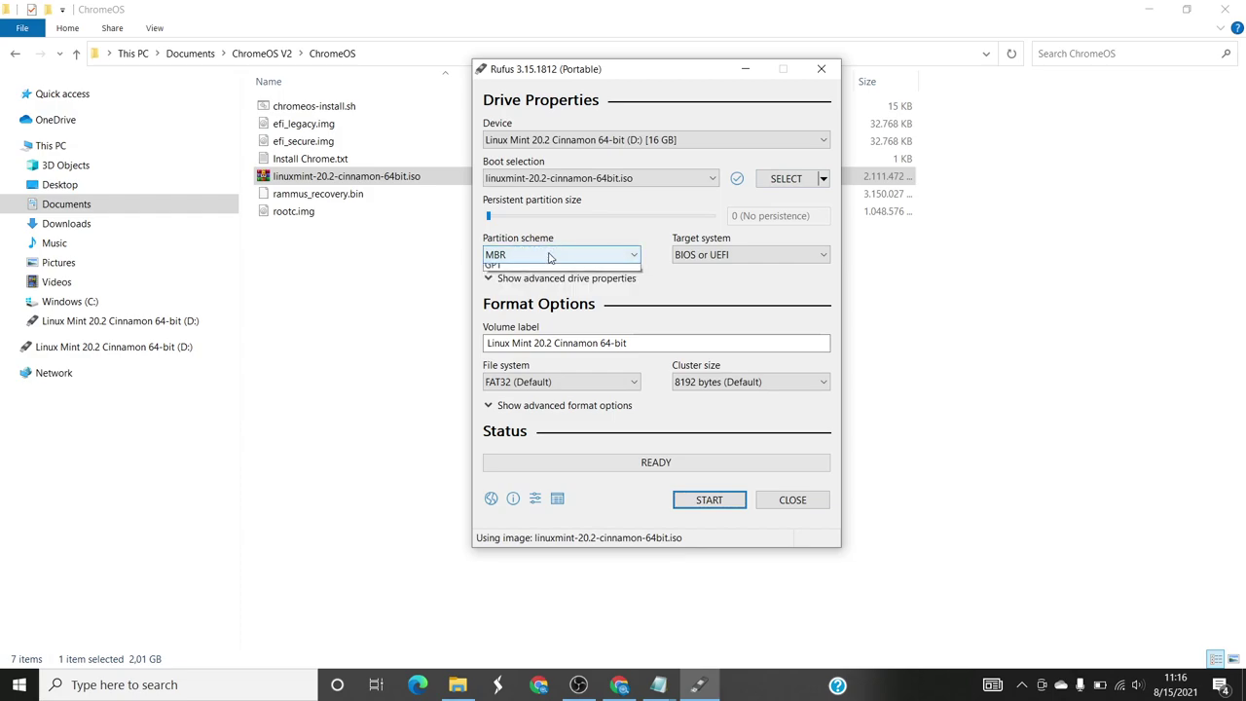
{"action": "left_click", "coordinate": [525, 278]}
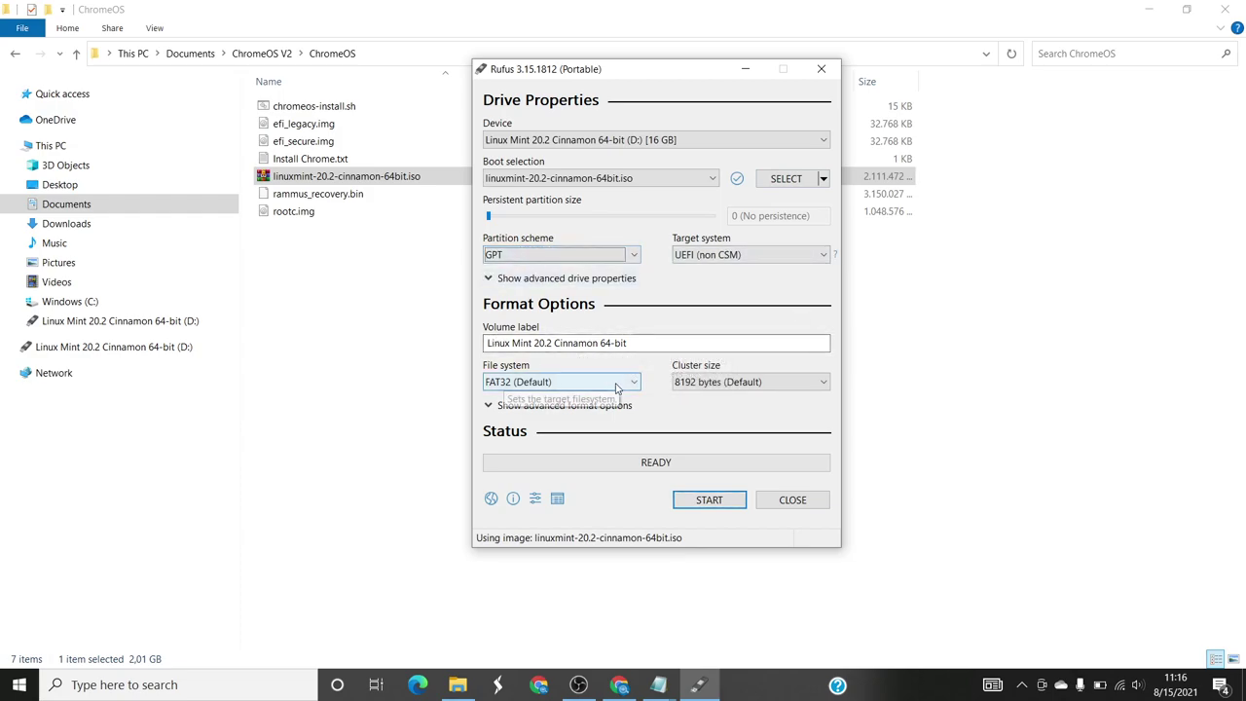
{"action": "left_click", "coordinate": [574, 390]}
{"action": "left_click", "coordinate": [738, 387]}
{"action": "left_click", "coordinate": [705, 436]}
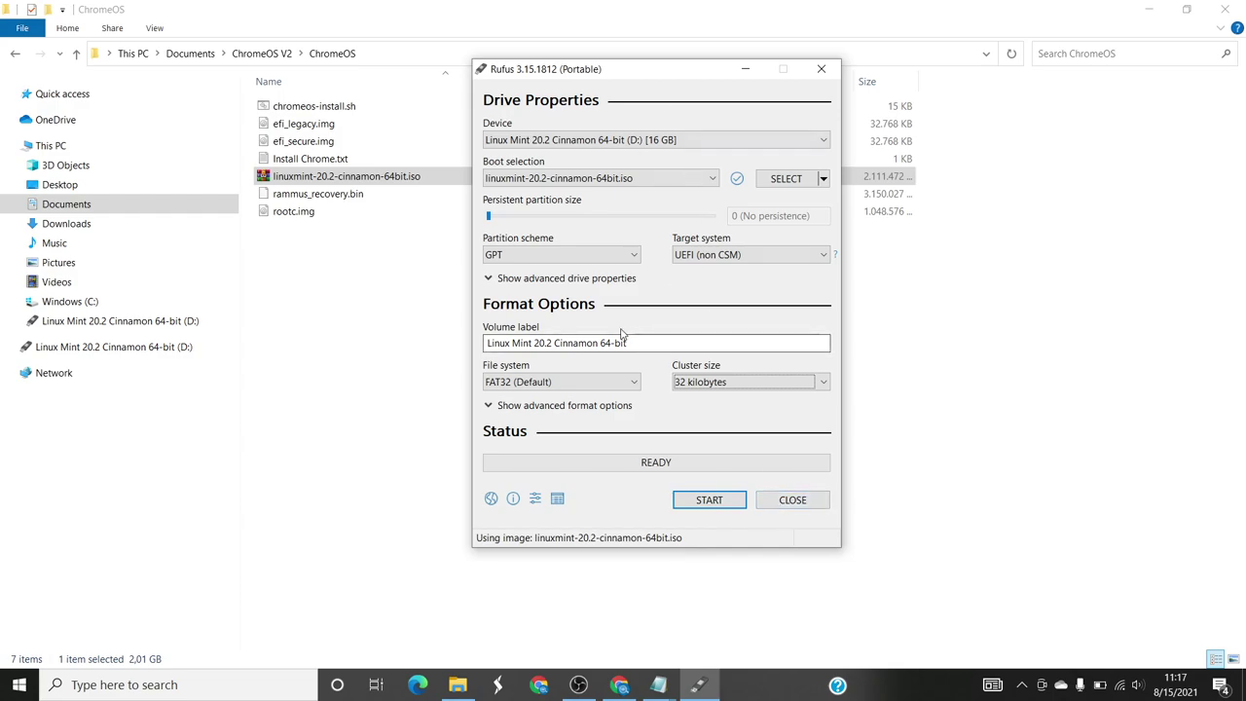
{"action": "left_click", "coordinate": [792, 501]}
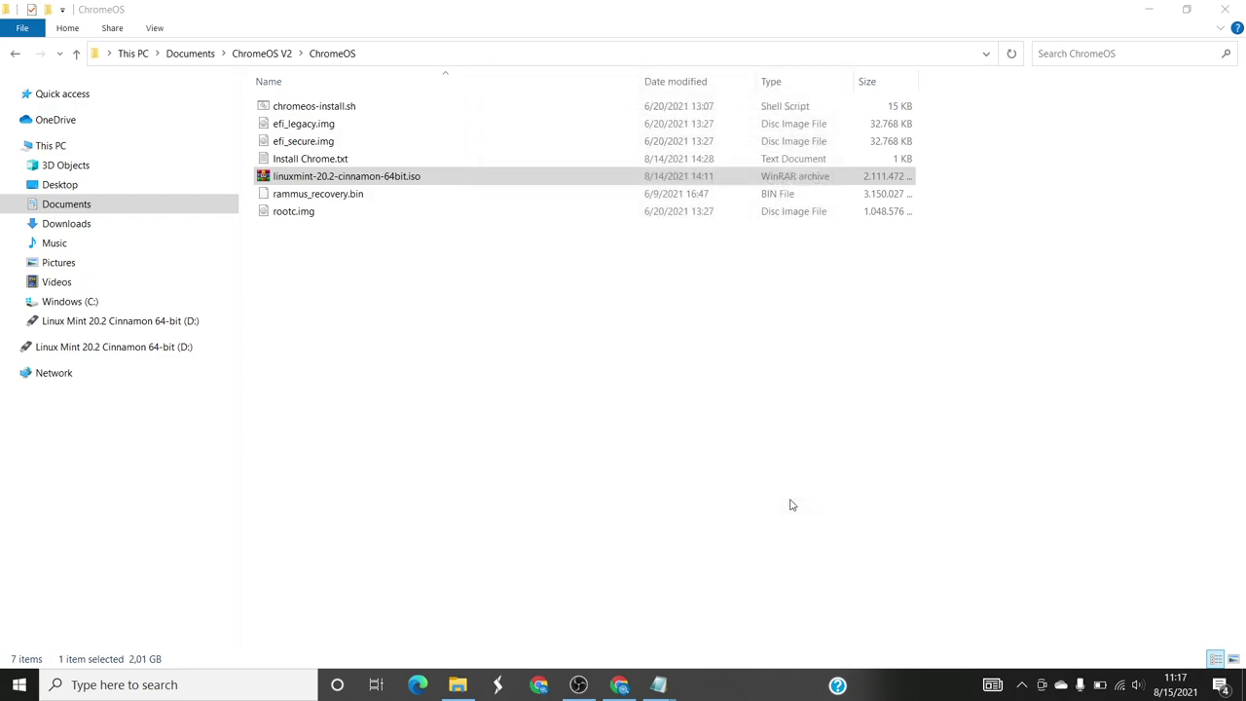
Step: Open the Format dialog for the Linux Mint USB drive and view the file system choices
{"action": "right_click", "coordinate": [117, 327]}
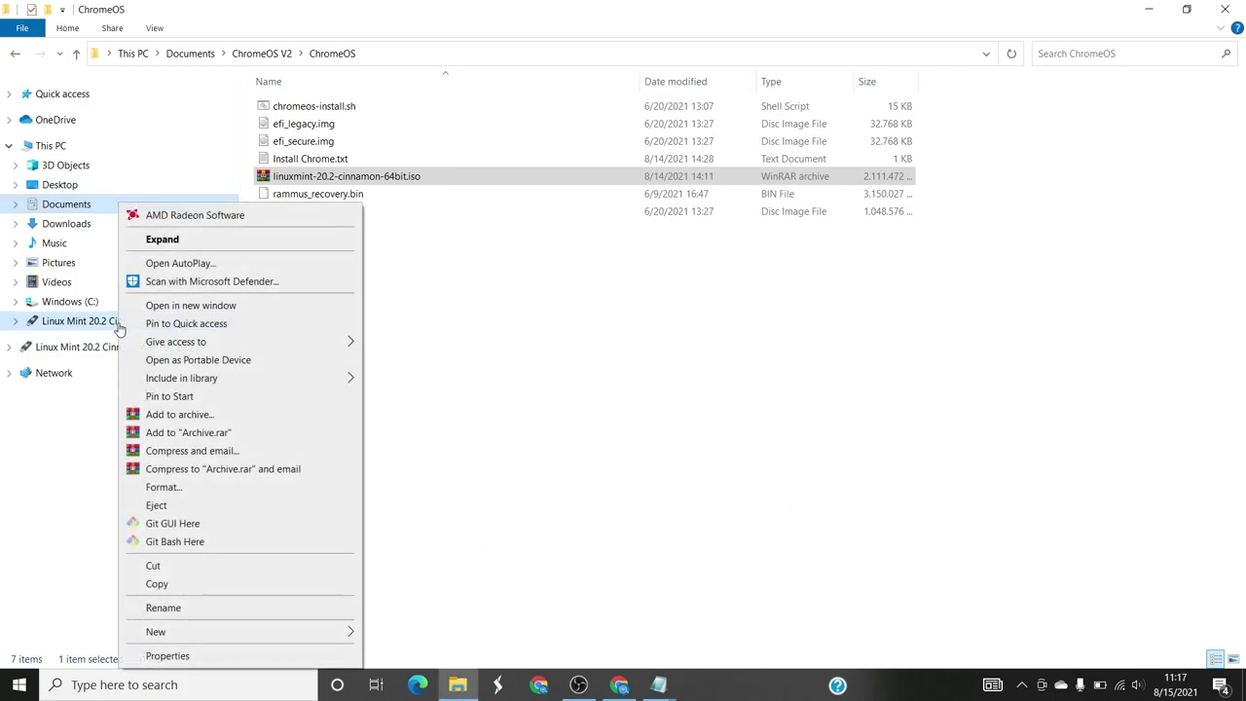
{"action": "left_click", "coordinate": [195, 489]}
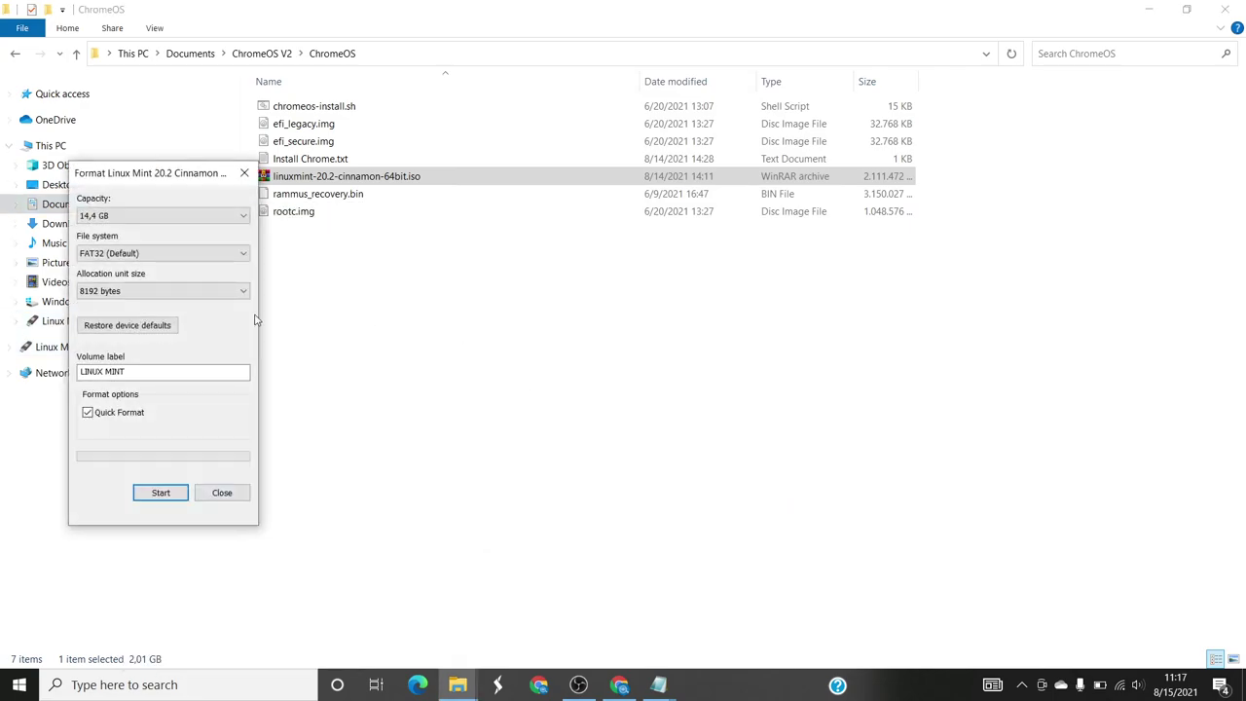
{"action": "left_click", "coordinate": [170, 258]}
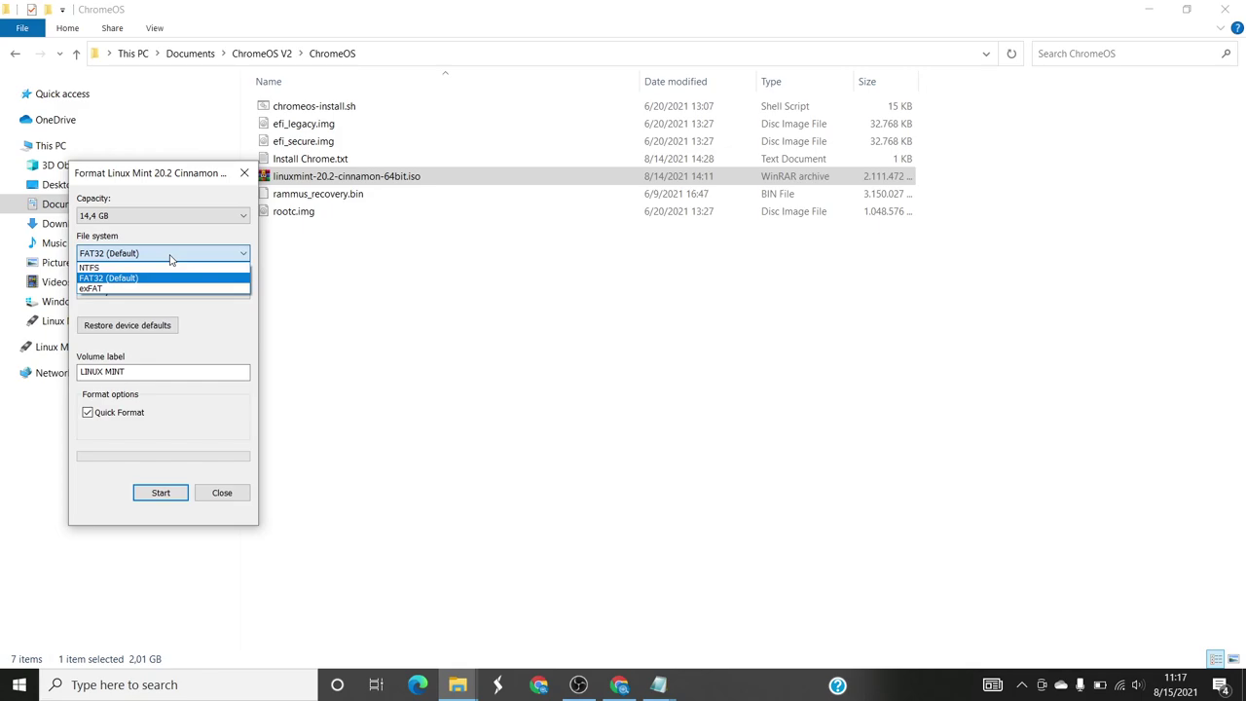
{"action": "left_click", "coordinate": [170, 258]}
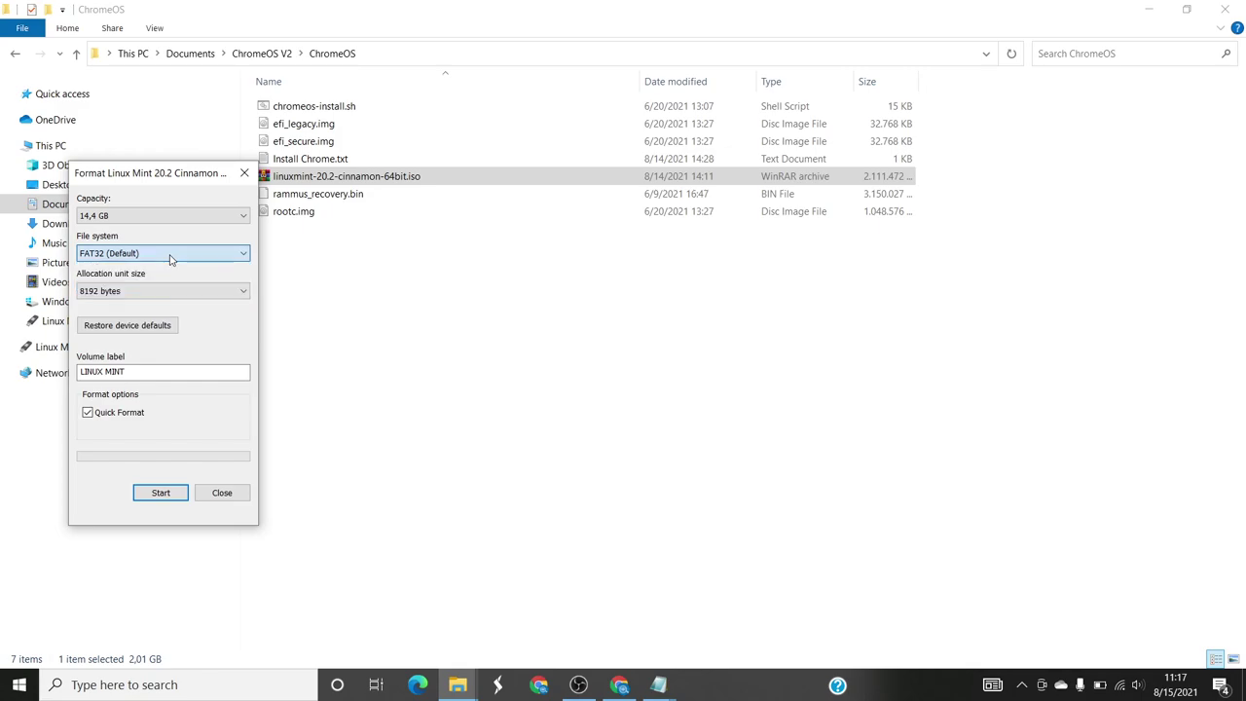
Step: Review step 7 of the Langkah Install Chrome OS notes about exFAT with 128 kilobytes
{"action": "left_click", "coordinate": [665, 689]}
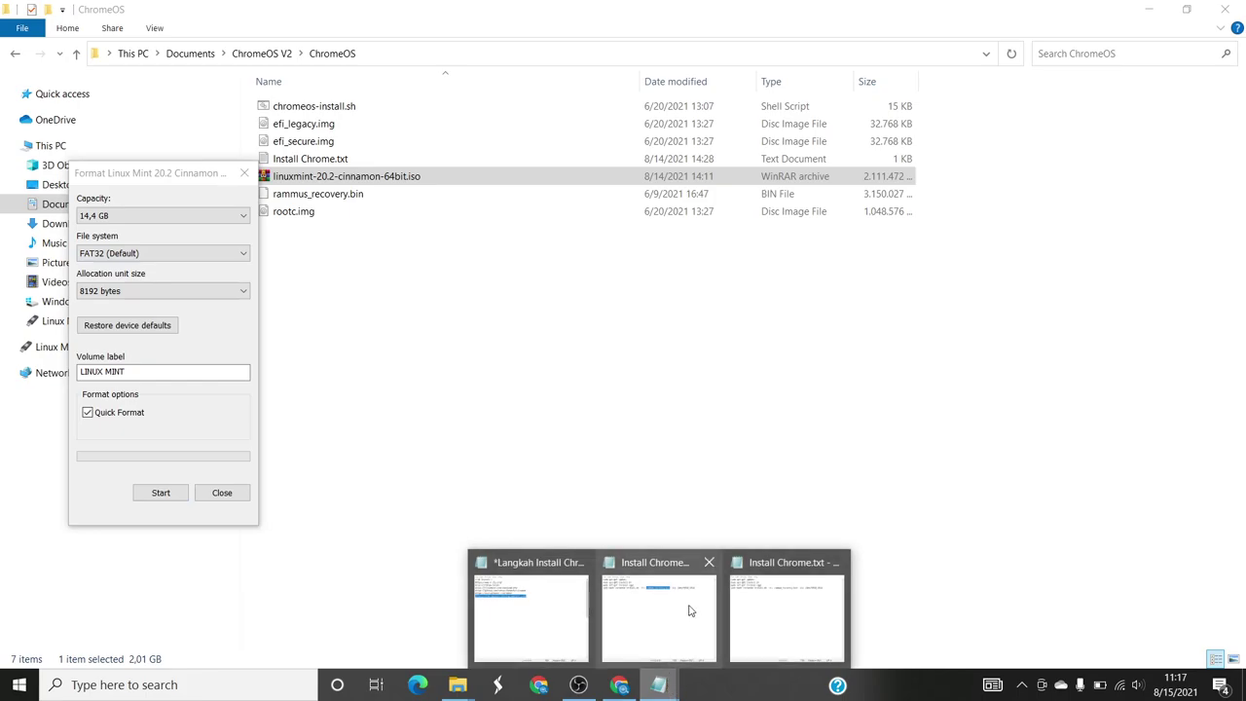
{"action": "left_click", "coordinate": [556, 595]}
{"action": "scroll", "coordinate": [567, 493], "scroll_direction": "down", "scroll_amount": 2}
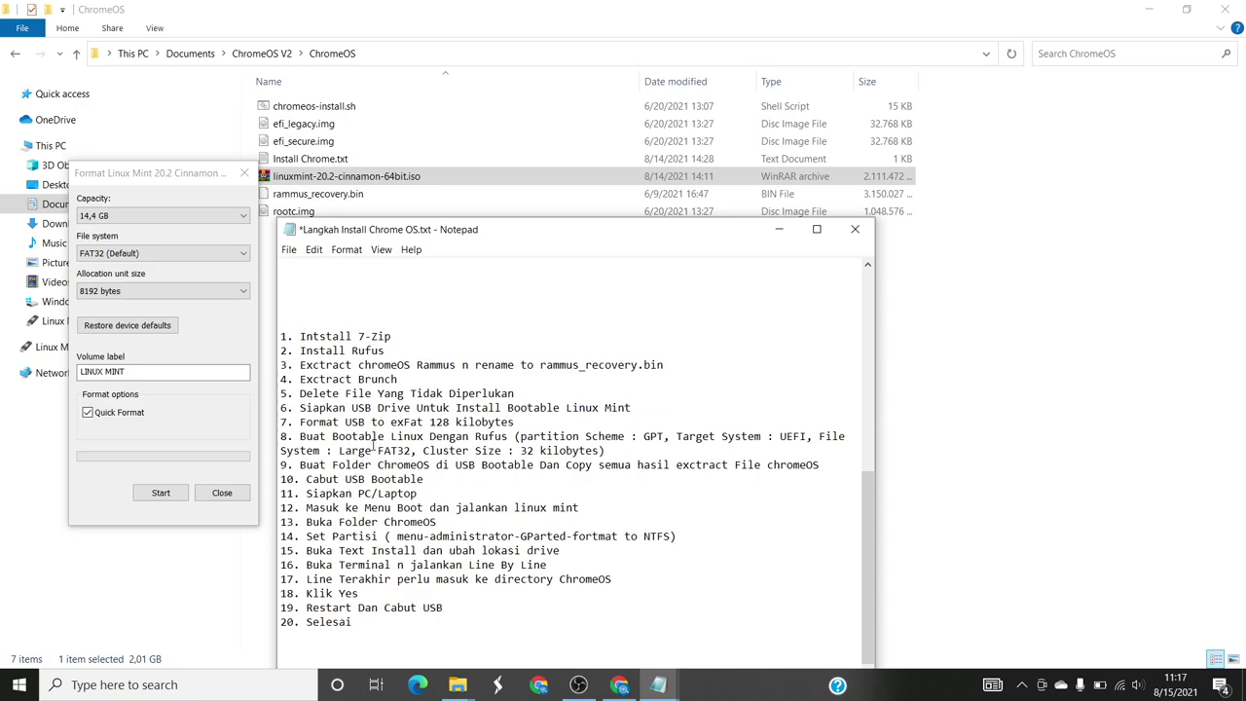
{"action": "left_click_drag", "start_coordinate": [303, 421], "coordinate": [555, 425]}
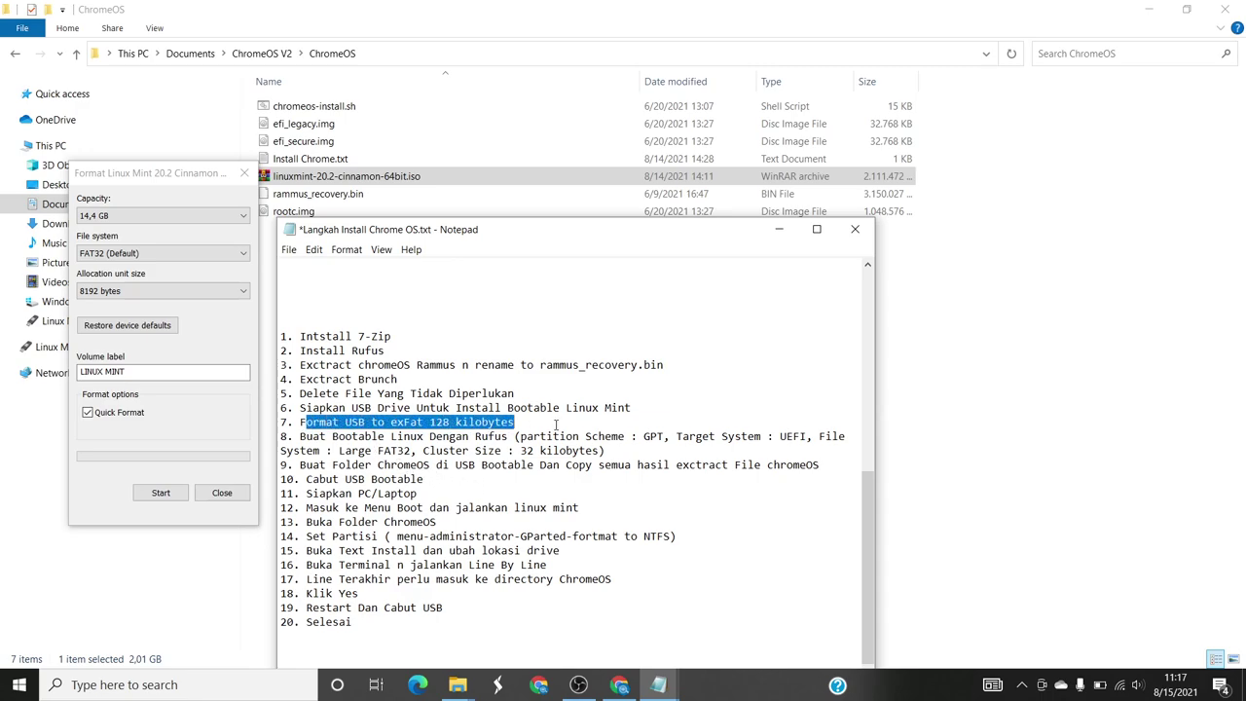
{"action": "left_click_drag", "start_coordinate": [300, 422], "coordinate": [527, 416]}
{"action": "left_click", "coordinate": [389, 423]}
{"action": "left_click_drag", "start_coordinate": [300, 421], "coordinate": [560, 419]}
{"action": "left_click", "coordinate": [633, 443]}
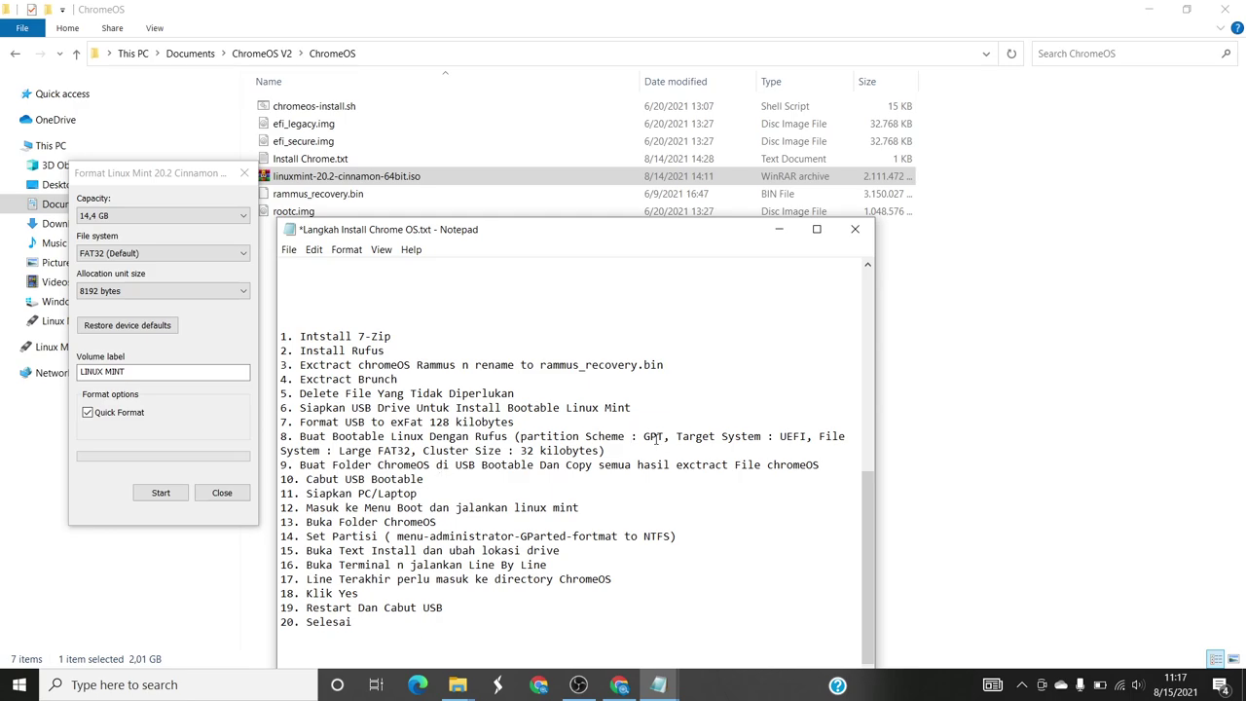
Step: Set the USB format options to exFAT with 128 kilobyte allocation units, then close
{"action": "left_click", "coordinate": [854, 231]}
{"action": "left_click", "coordinate": [723, 365]}
{"action": "left_click", "coordinate": [778, 230]}
{"action": "left_click", "coordinate": [201, 254]}
{"action": "left_click", "coordinate": [128, 290]}
{"action": "left_click", "coordinate": [175, 295]}
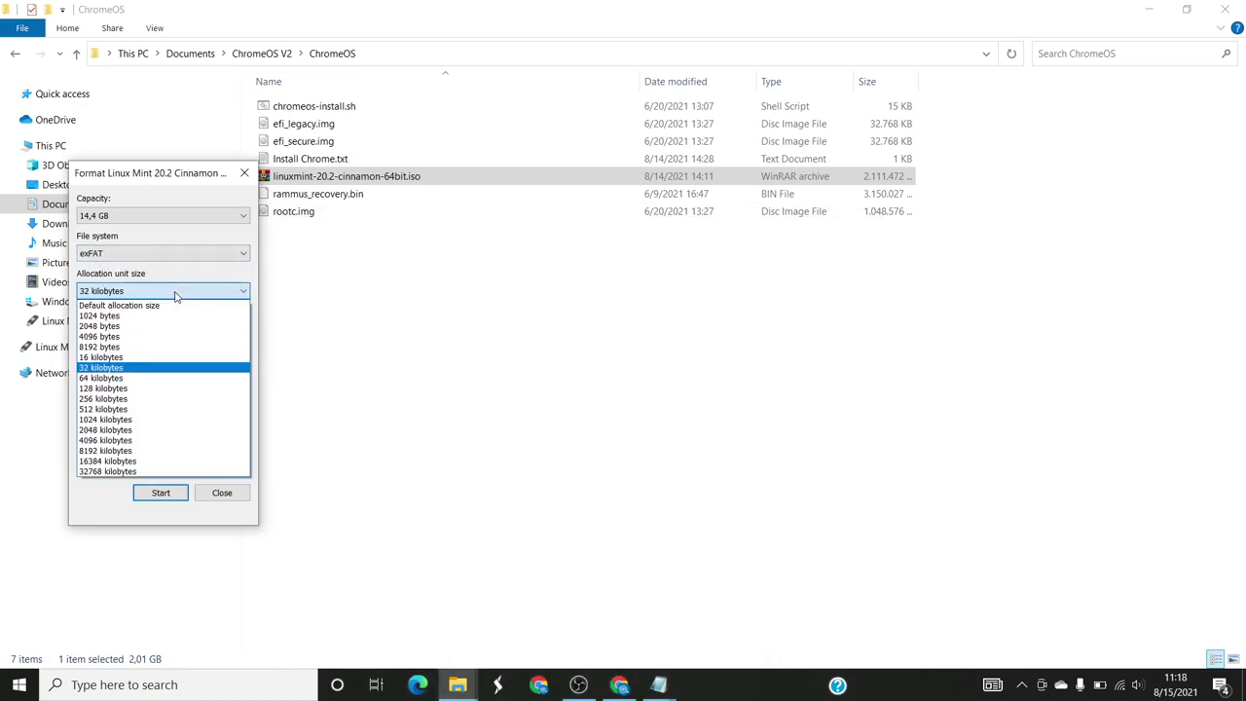
{"action": "left_click", "coordinate": [126, 388]}
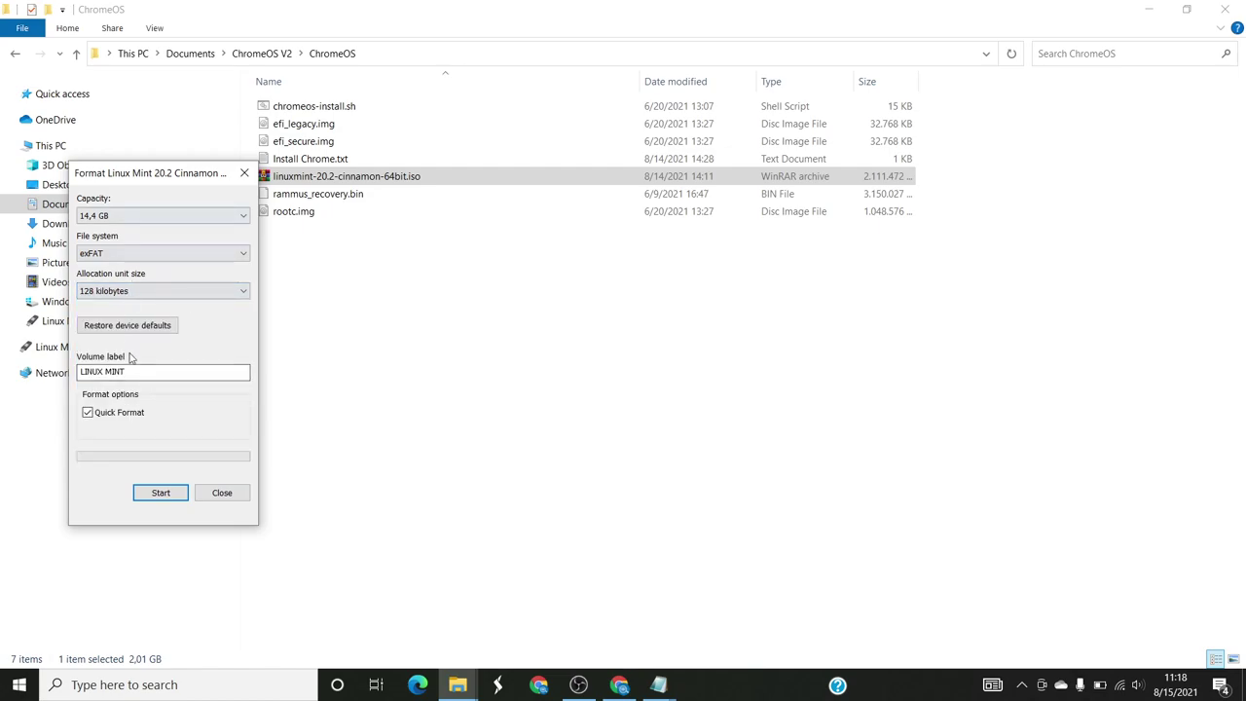
{"action": "left_click", "coordinate": [222, 492]}
Step: Delete the Linux Mint ISO and go up to the ChromeOS V2 folder
{"action": "left_click", "coordinate": [443, 344]}
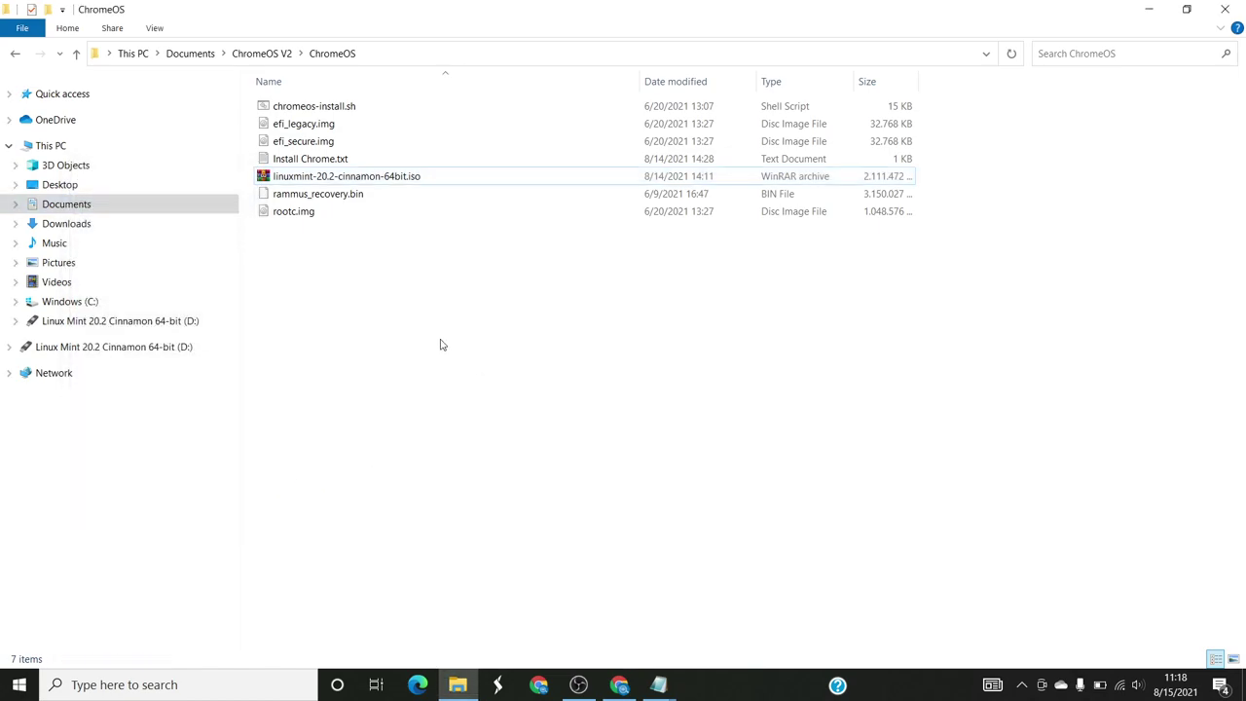
{"action": "left_click", "coordinate": [400, 187]}
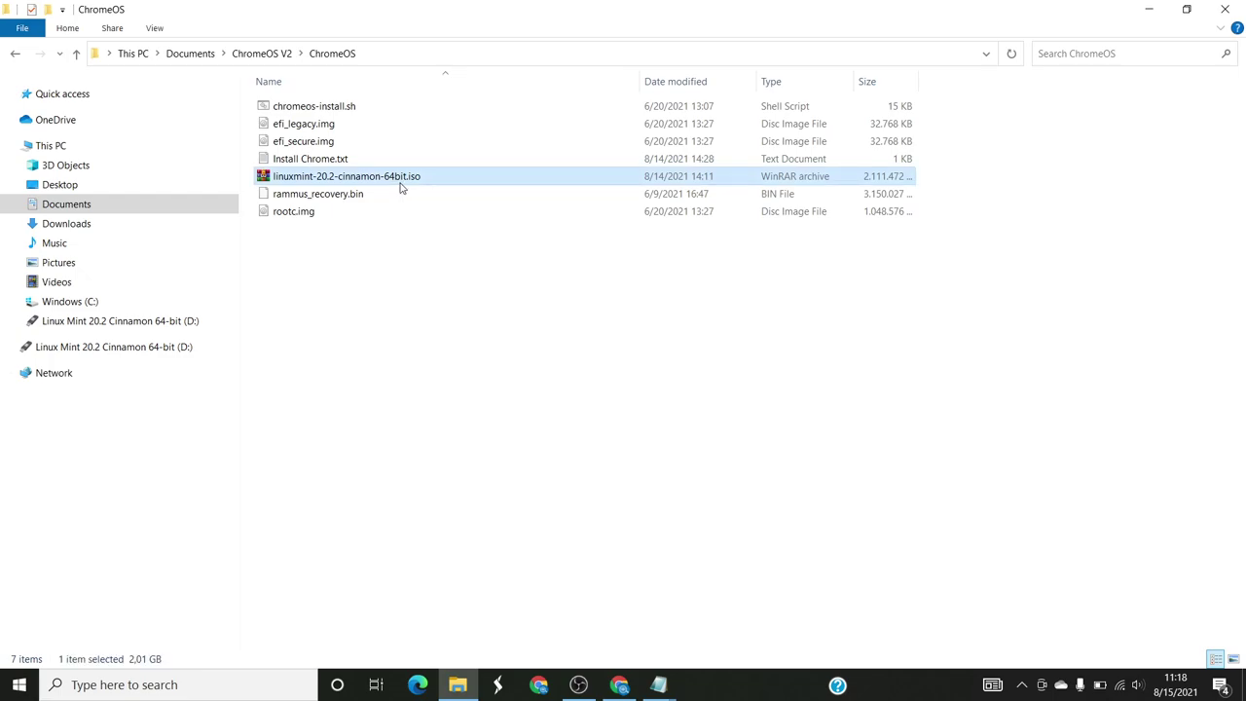
{"action": "key", "text": "Delete"}
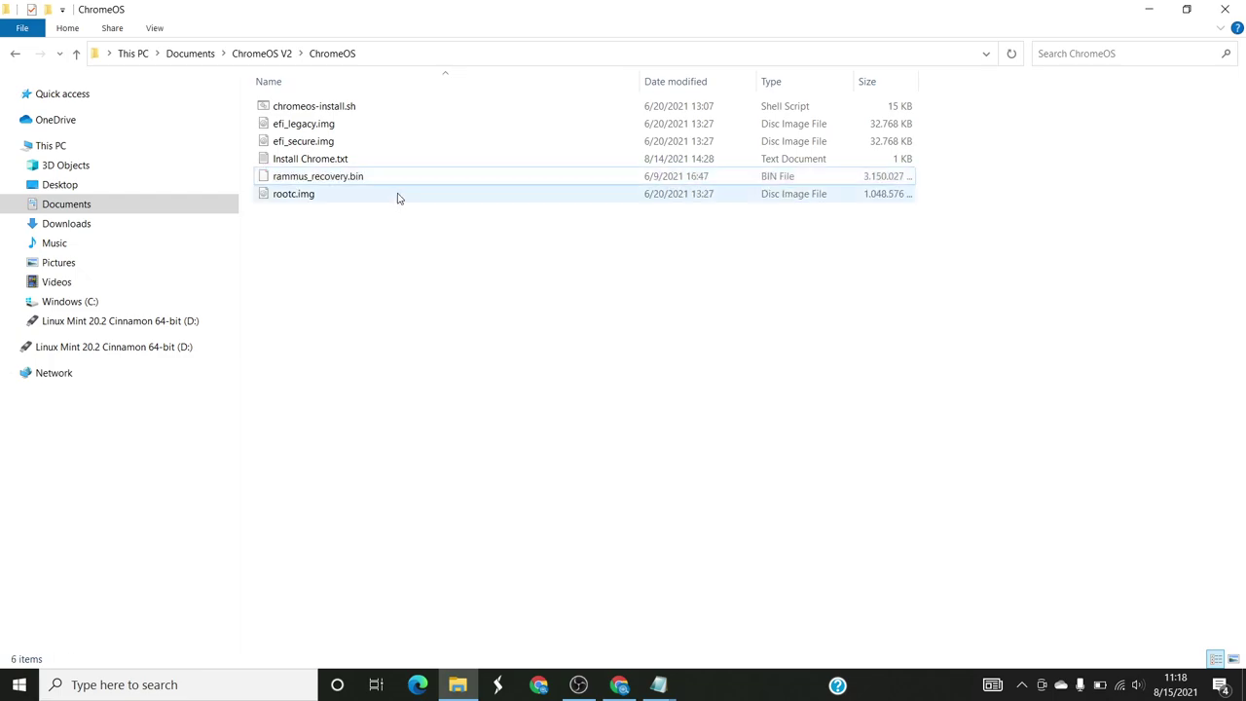
{"action": "left_click", "coordinate": [272, 55]}
{"action": "right_click", "coordinate": [309, 108]}
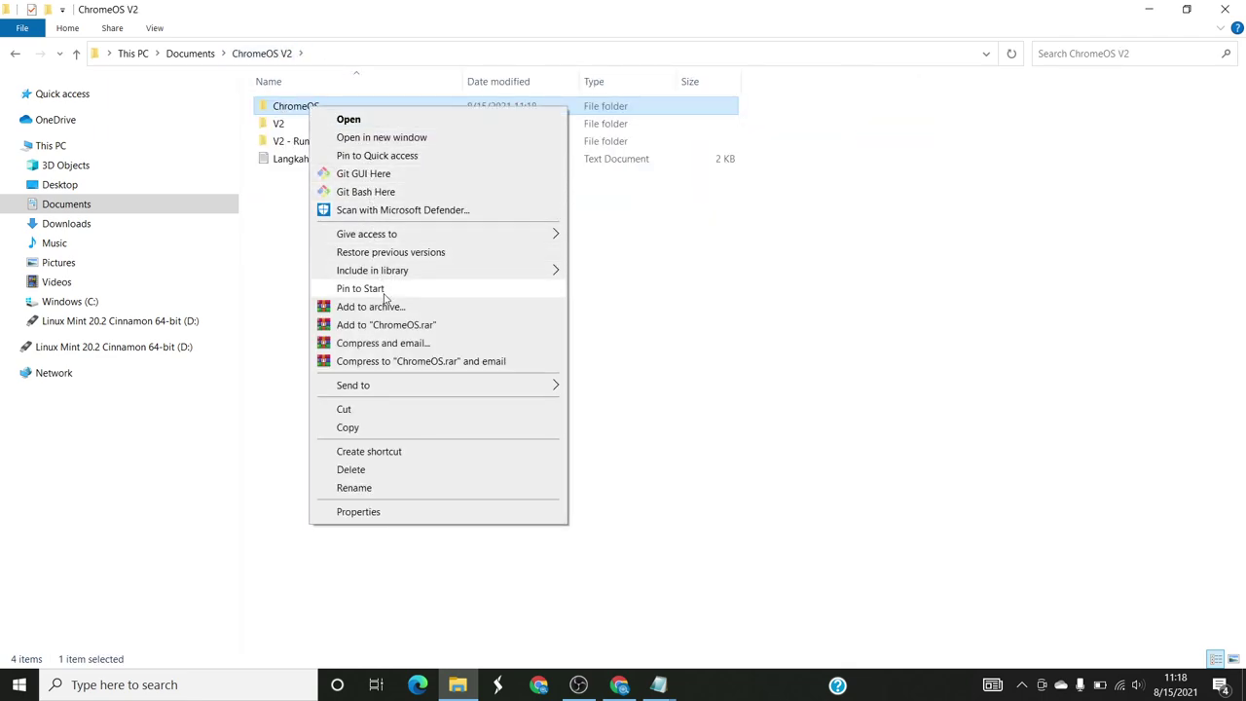
Step: Copy the ChromeOS folder and open it on the Linux Mint USB drive
{"action": "left_click", "coordinate": [364, 427]}
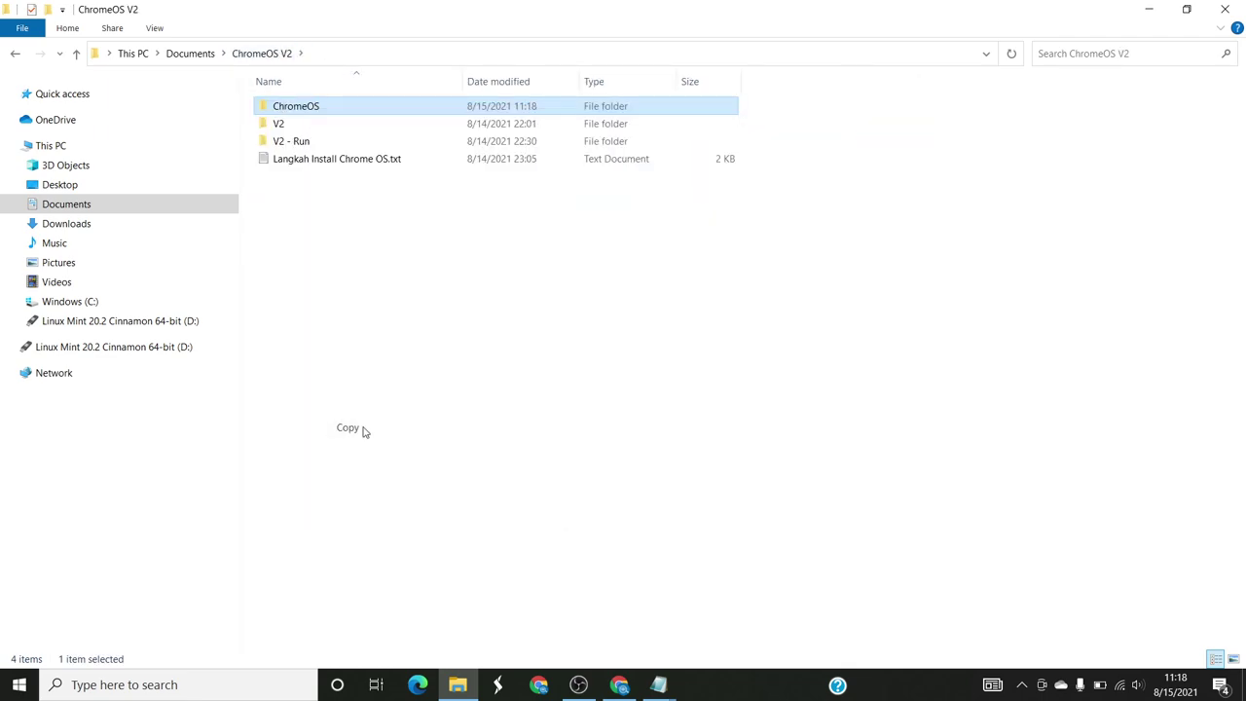
{"action": "left_click", "coordinate": [192, 325]}
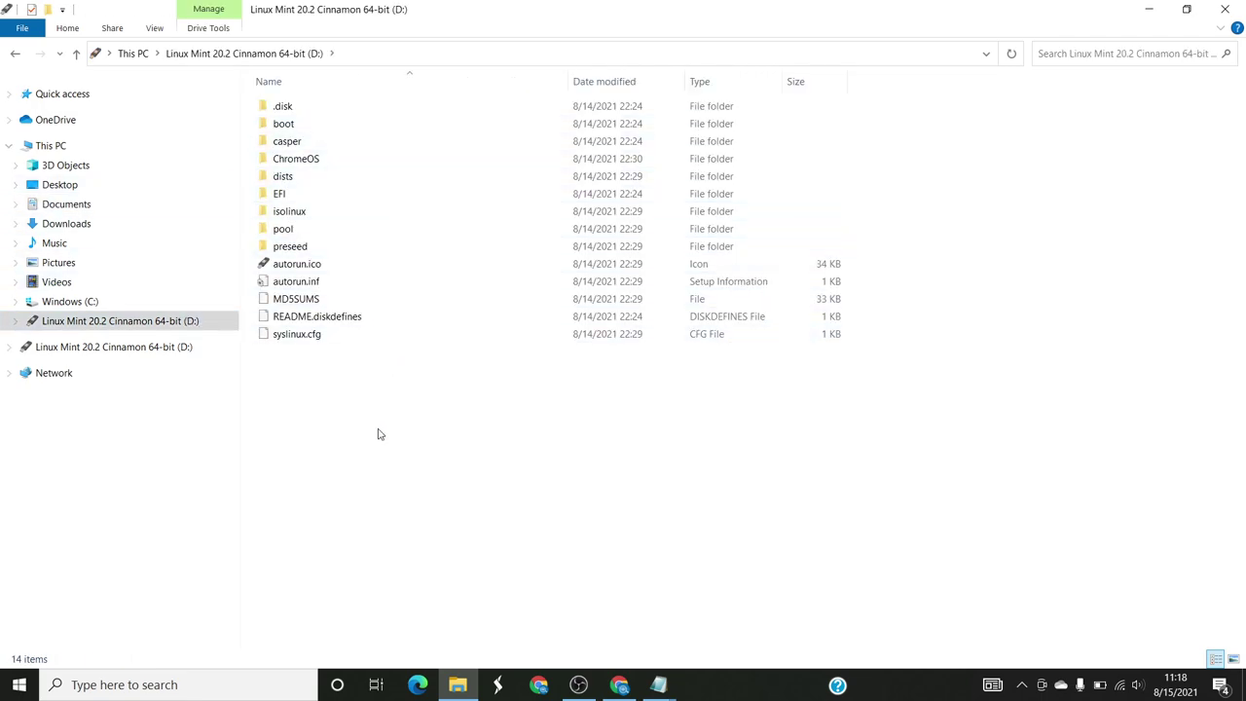
{"action": "left_click", "coordinate": [325, 162]}
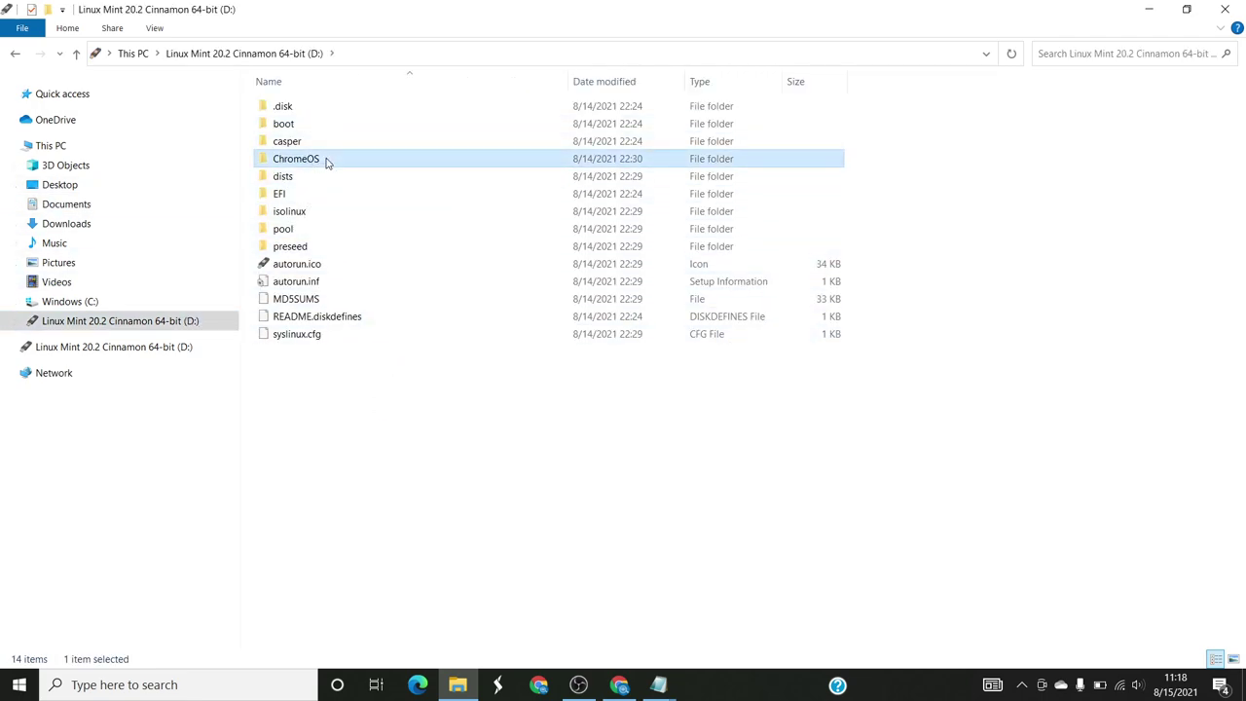
{"action": "double_click", "coordinate": [327, 162]}
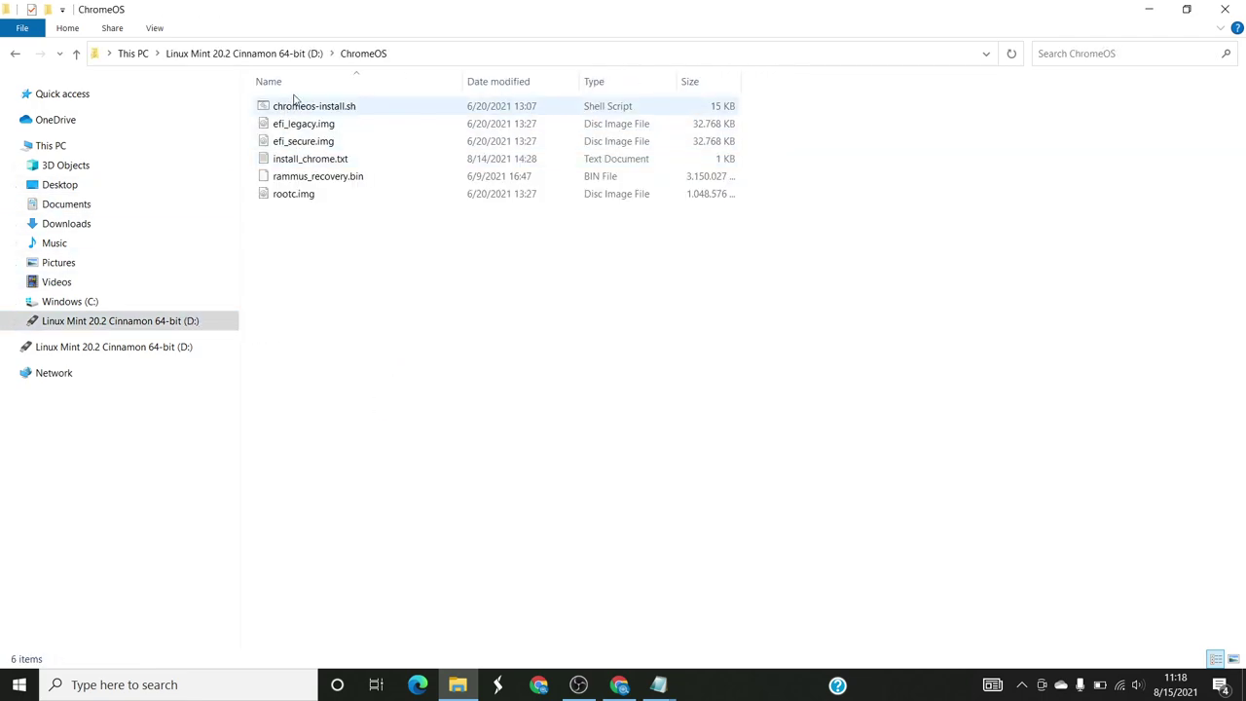
{"action": "left_click", "coordinate": [14, 53]}
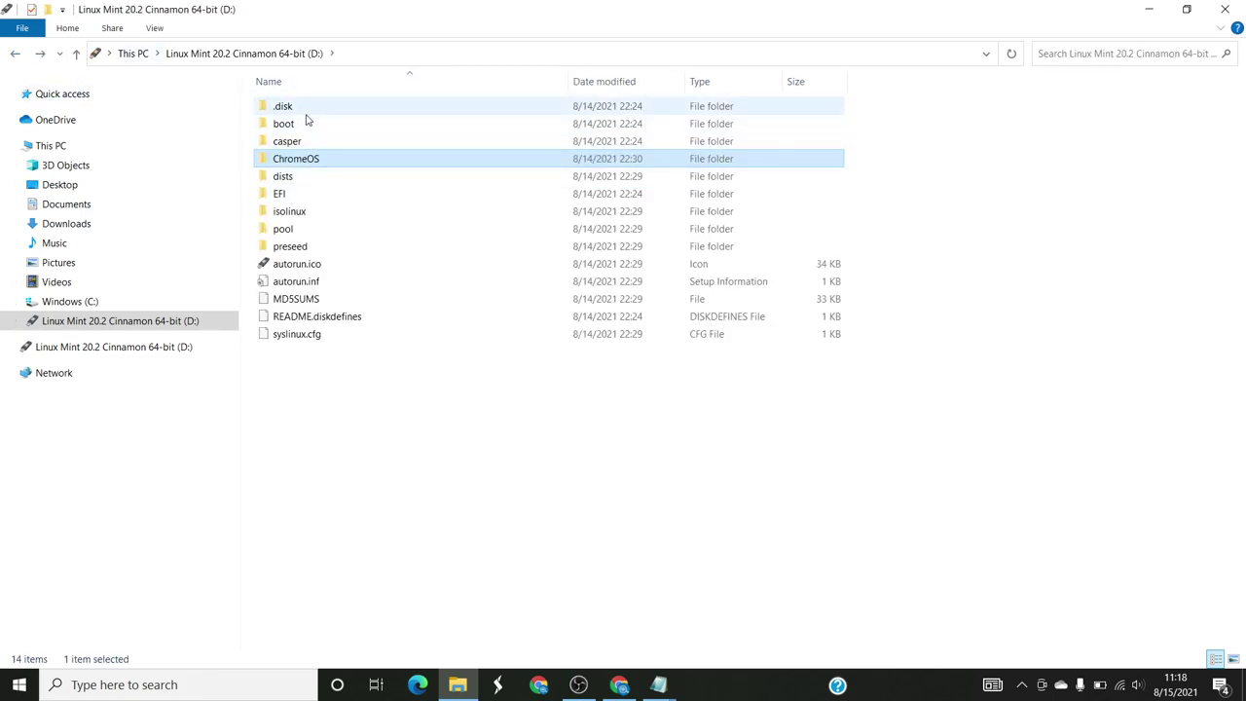
{"action": "double_click", "coordinate": [313, 163]}
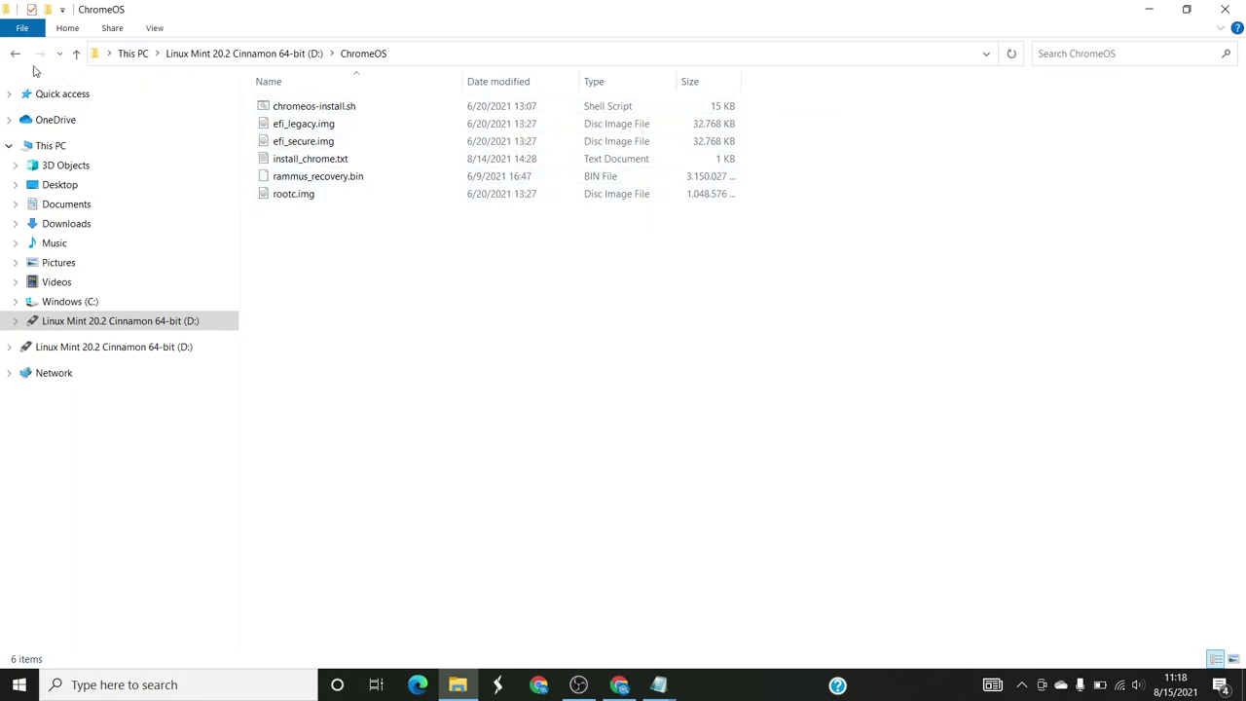
Step: Read install_chrome.txt, then return to the top level of the Linux Mint drive
{"action": "double_click", "coordinate": [308, 161]}
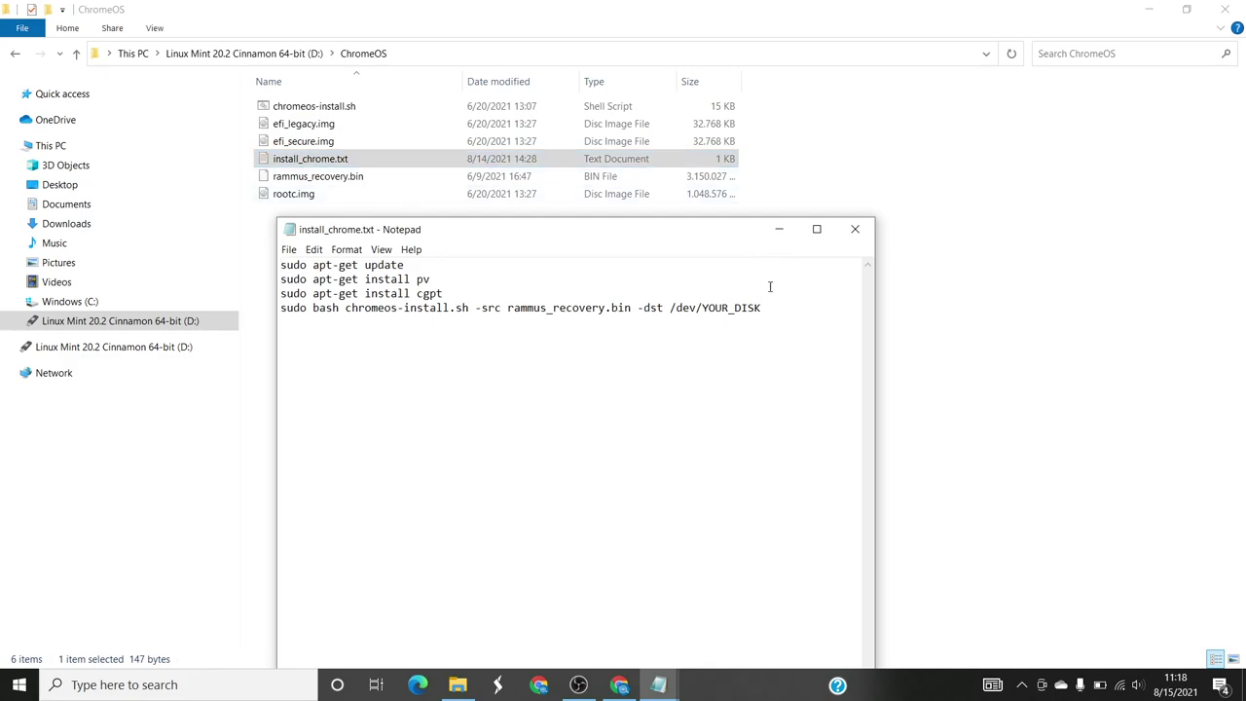
{"action": "left_click", "coordinate": [852, 230]}
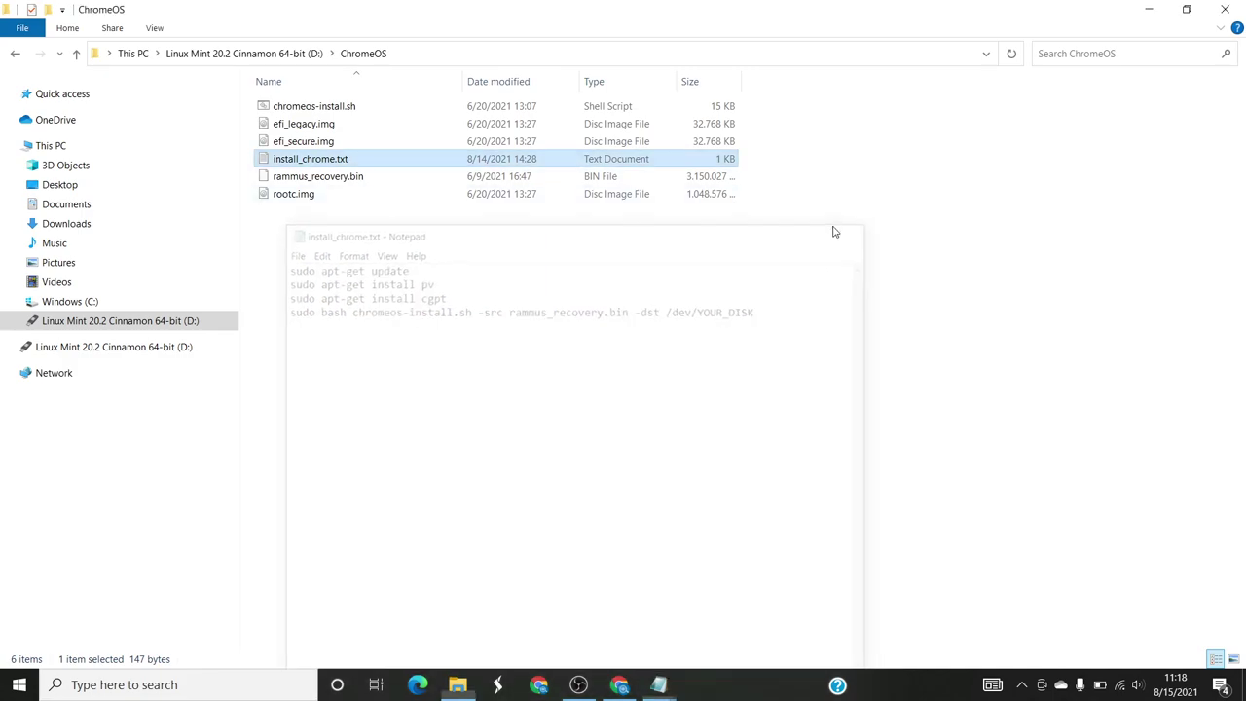
{"action": "left_click", "coordinate": [15, 55]}
{"action": "left_click", "coordinate": [372, 437]}
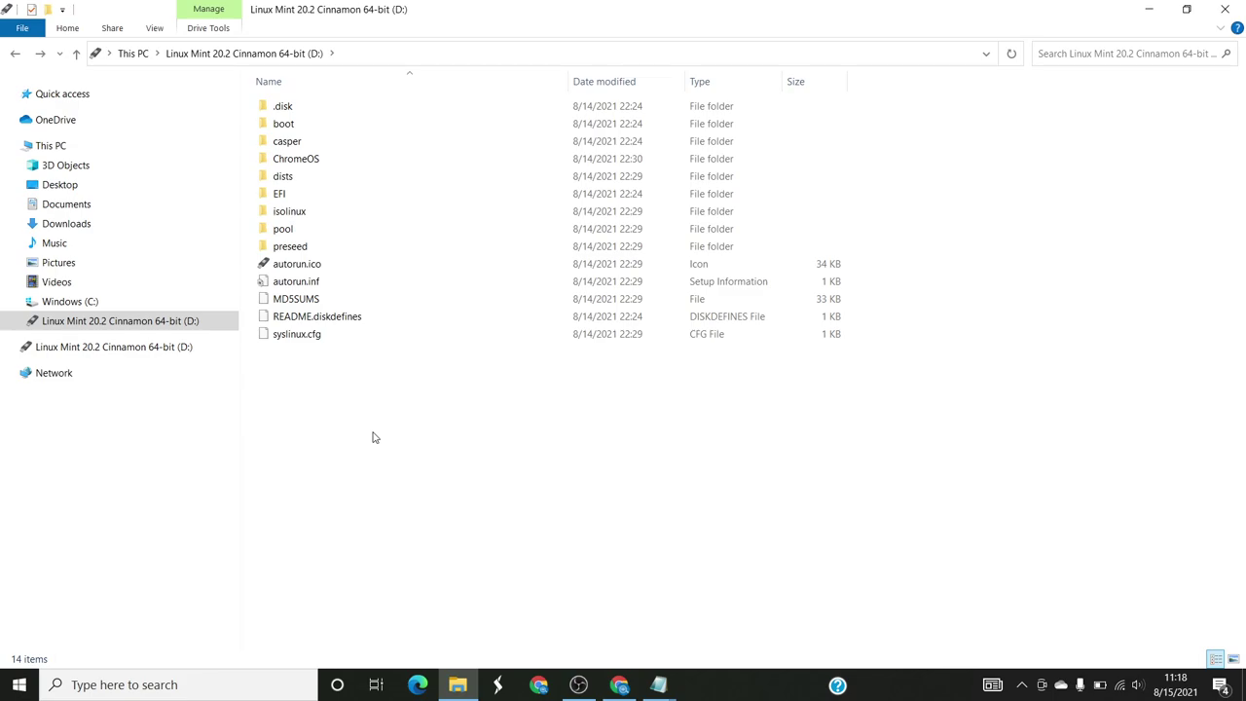
{"action": "left_click", "coordinate": [166, 320]}
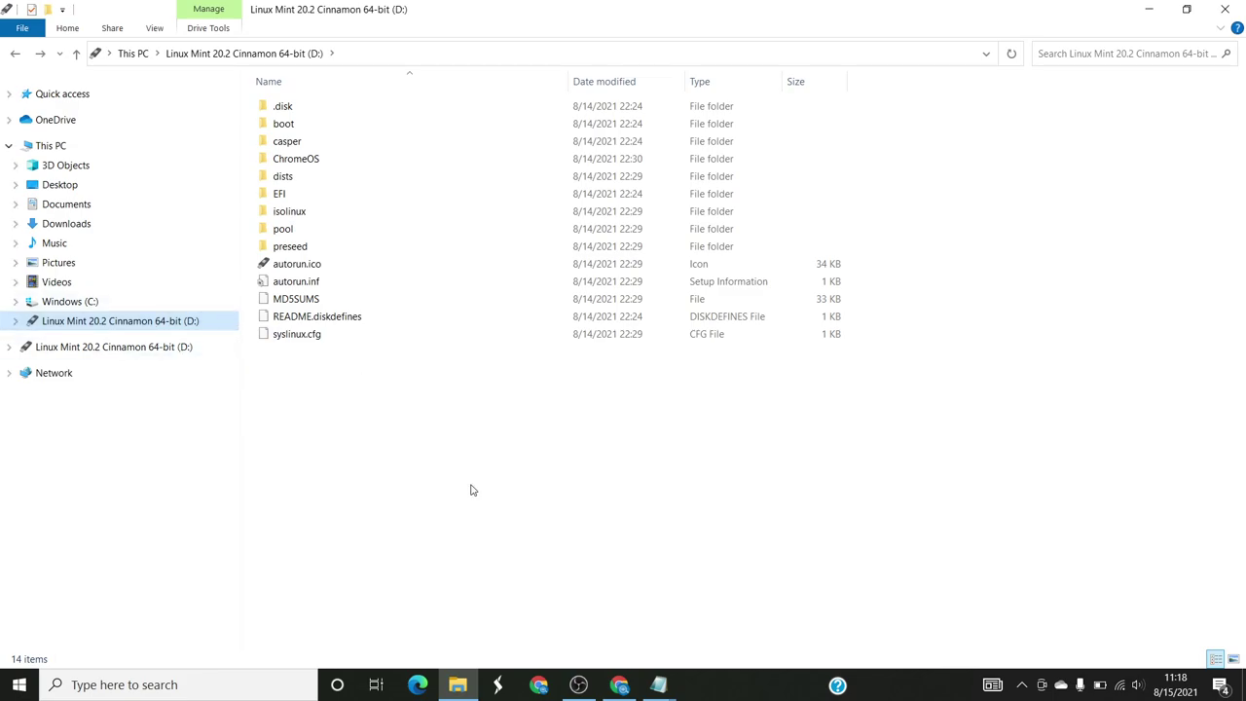
{"action": "left_click", "coordinate": [579, 686]}
Step: Boot the Linux Mint 20.2 Cinnamon entry from the GRUB menu
{"action": "left_click", "coordinate": [78, 537]}
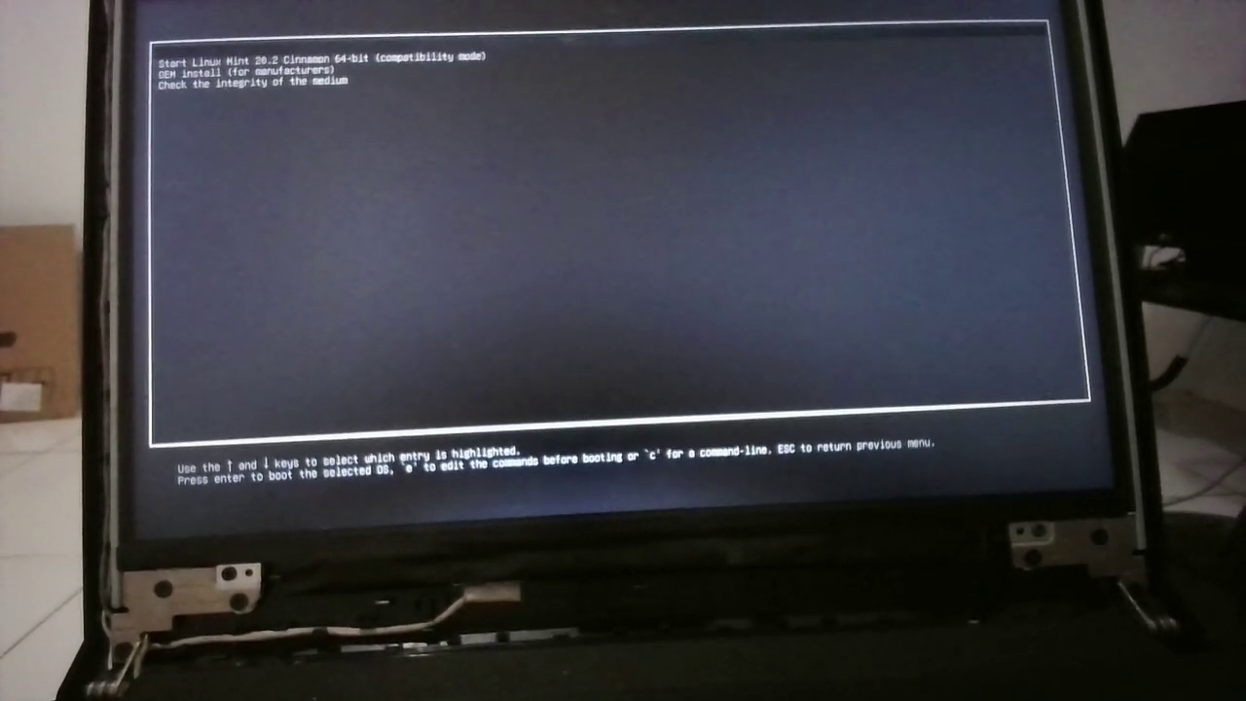
{"action": "key", "text": "Return"}
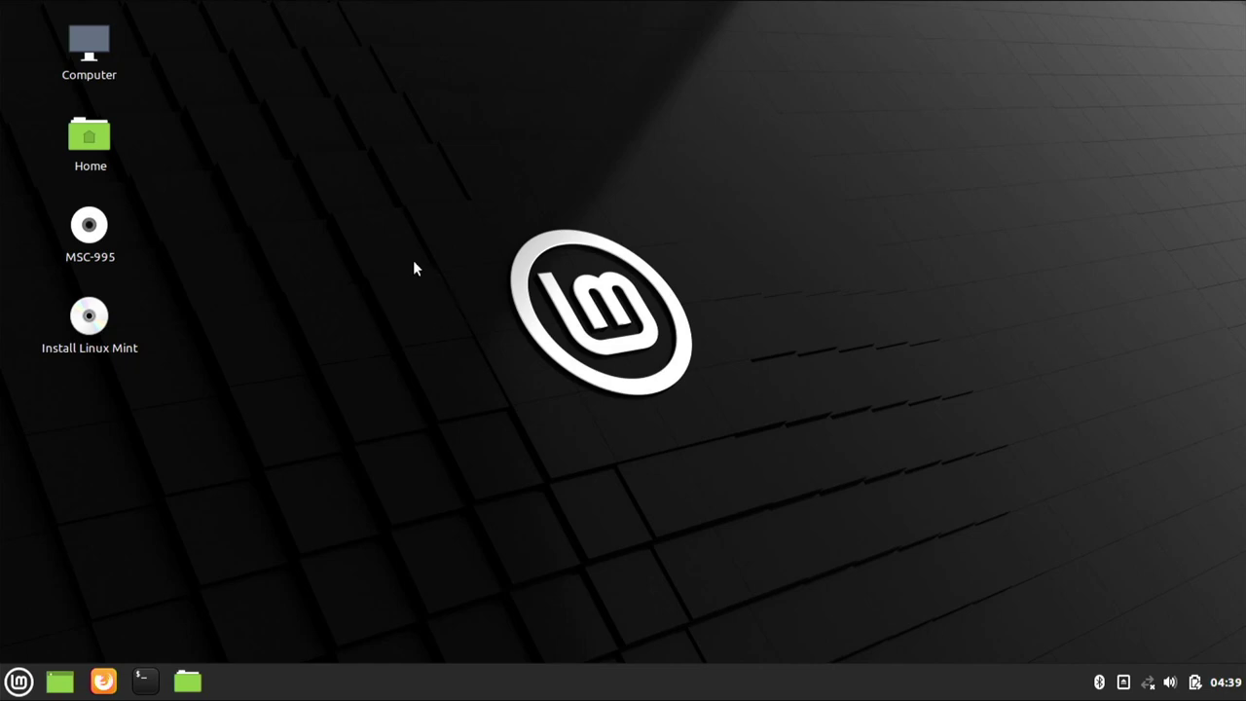
Step: Open a terminal and join the wireless network by entering its password
{"action": "left_click", "coordinate": [145, 681]}
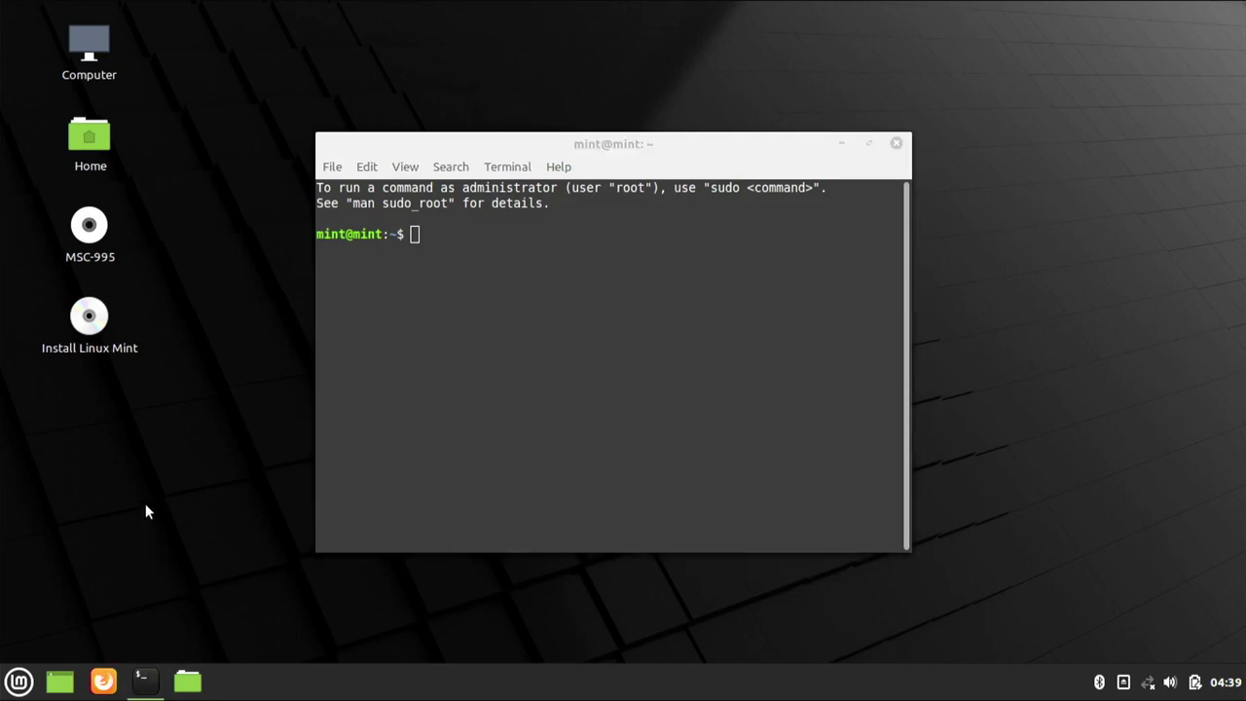
{"action": "left_click", "coordinate": [1149, 682]}
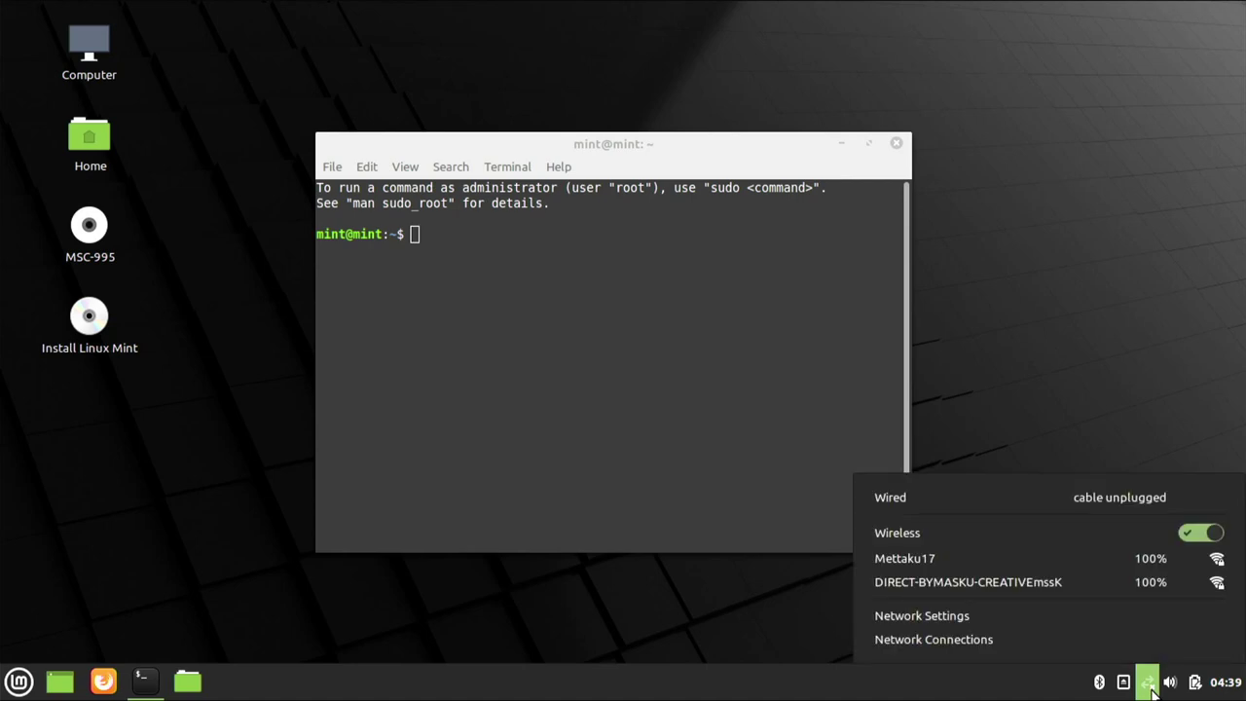
{"action": "left_click", "coordinate": [1053, 564]}
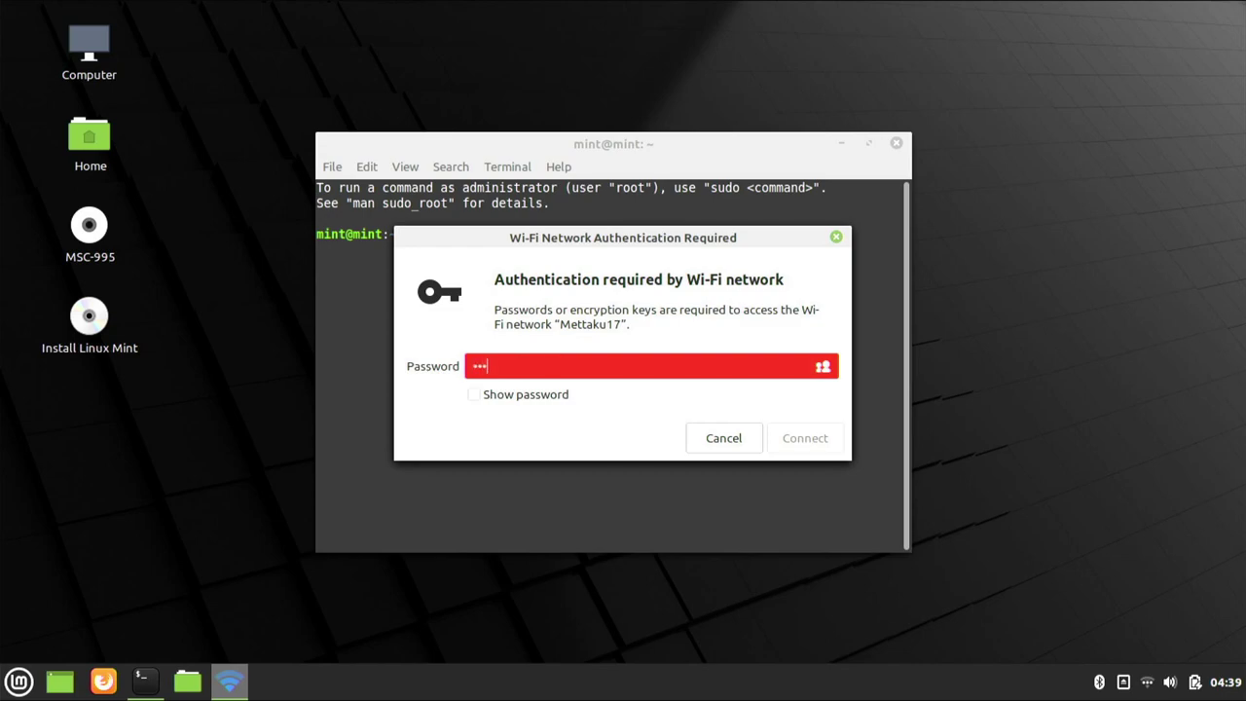
{"action": "type", "text": "7"}
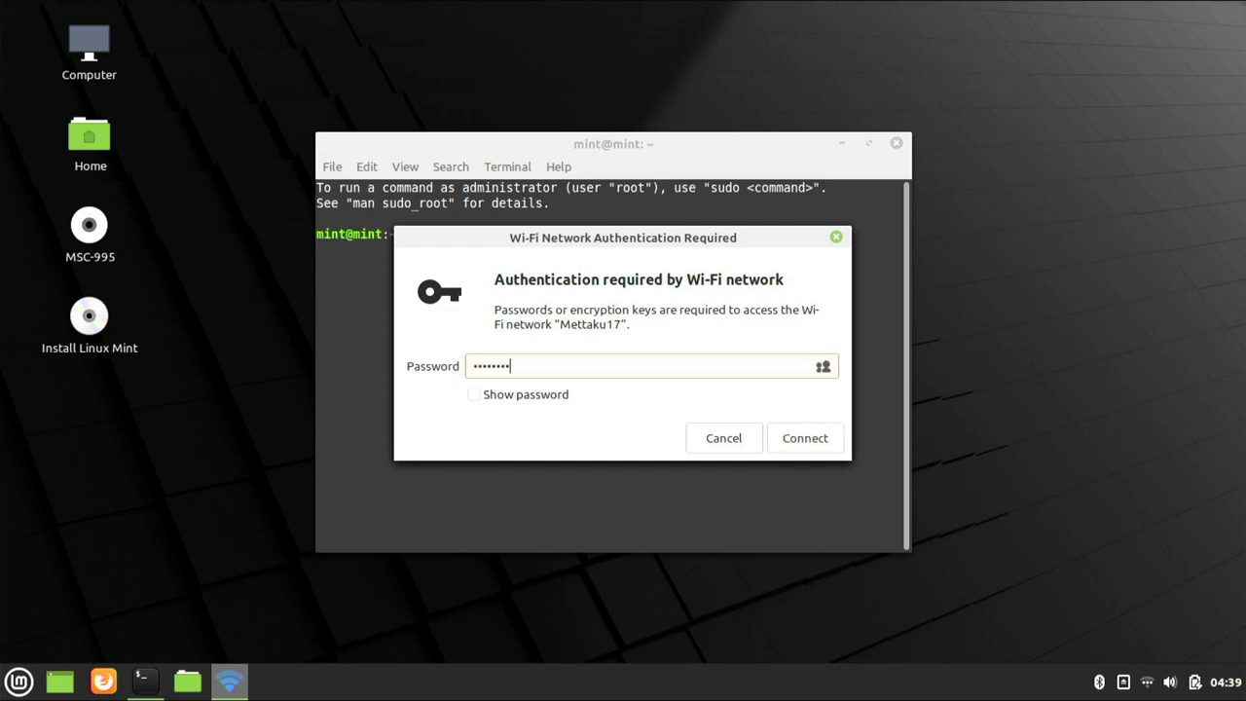
{"action": "left_click", "coordinate": [812, 440]}
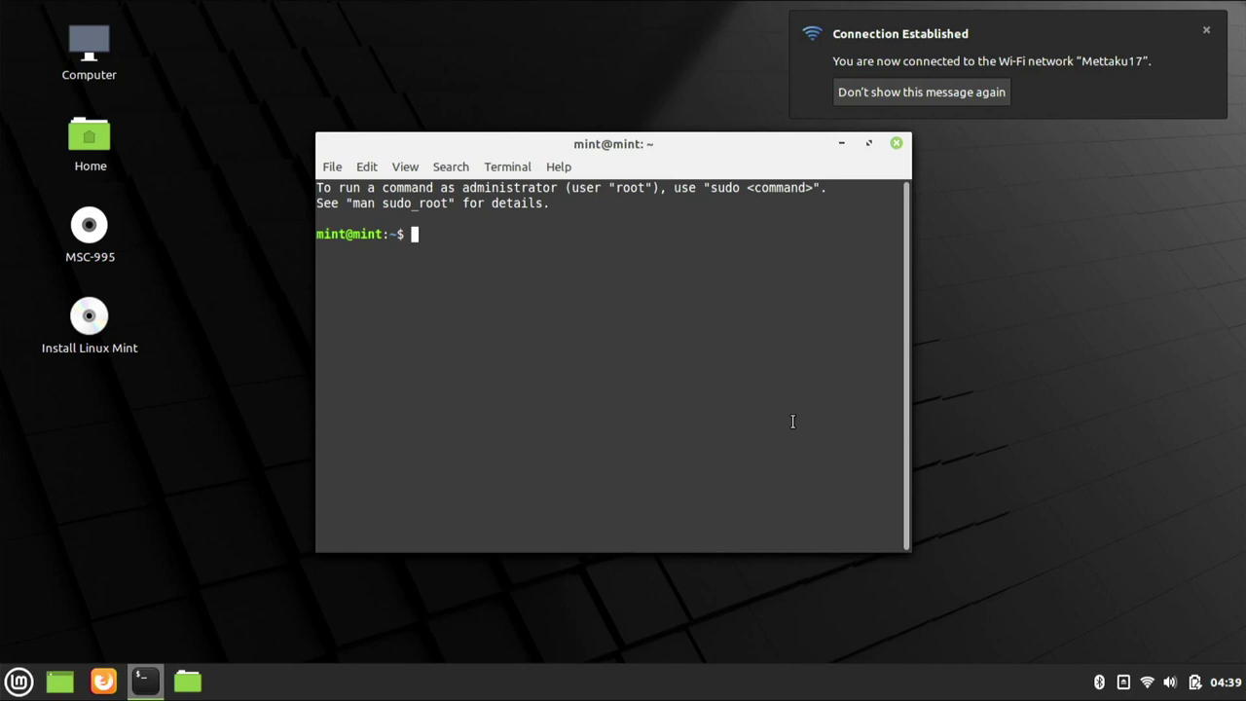
{"action": "left_click", "coordinate": [1018, 495]}
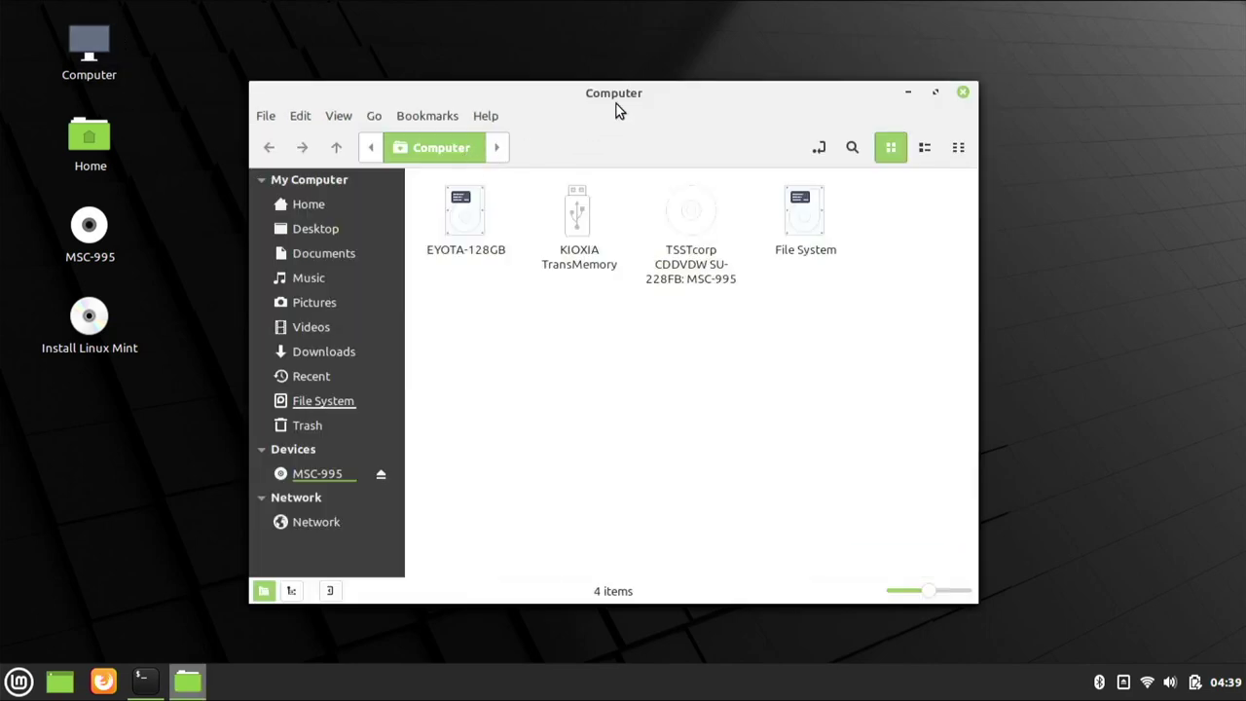
Step: Move the Computer and terminal windows aside and open the root File System
{"action": "left_click_drag", "start_coordinate": [636, 98], "coordinate": [901, 111]}
{"action": "left_click", "coordinate": [332, 166]}
{"action": "left_click", "coordinate": [254, 145]}
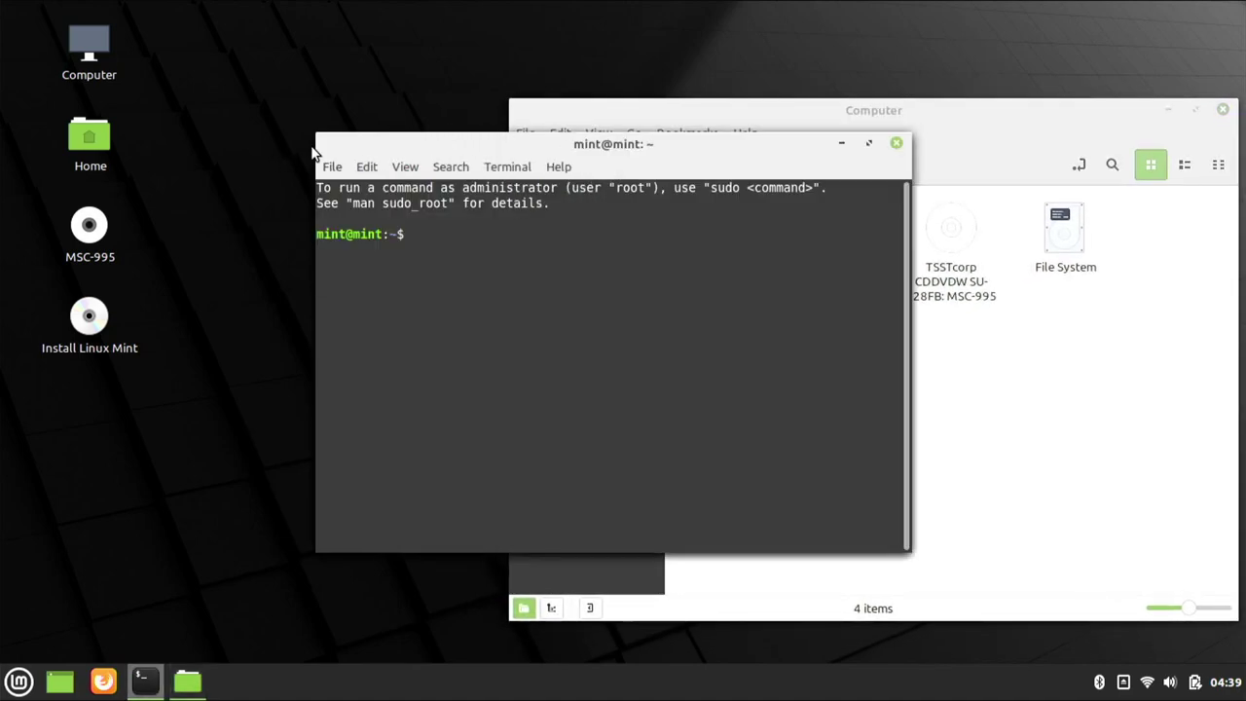
{"action": "left_click_drag", "start_coordinate": [547, 145], "coordinate": [256, 135]}
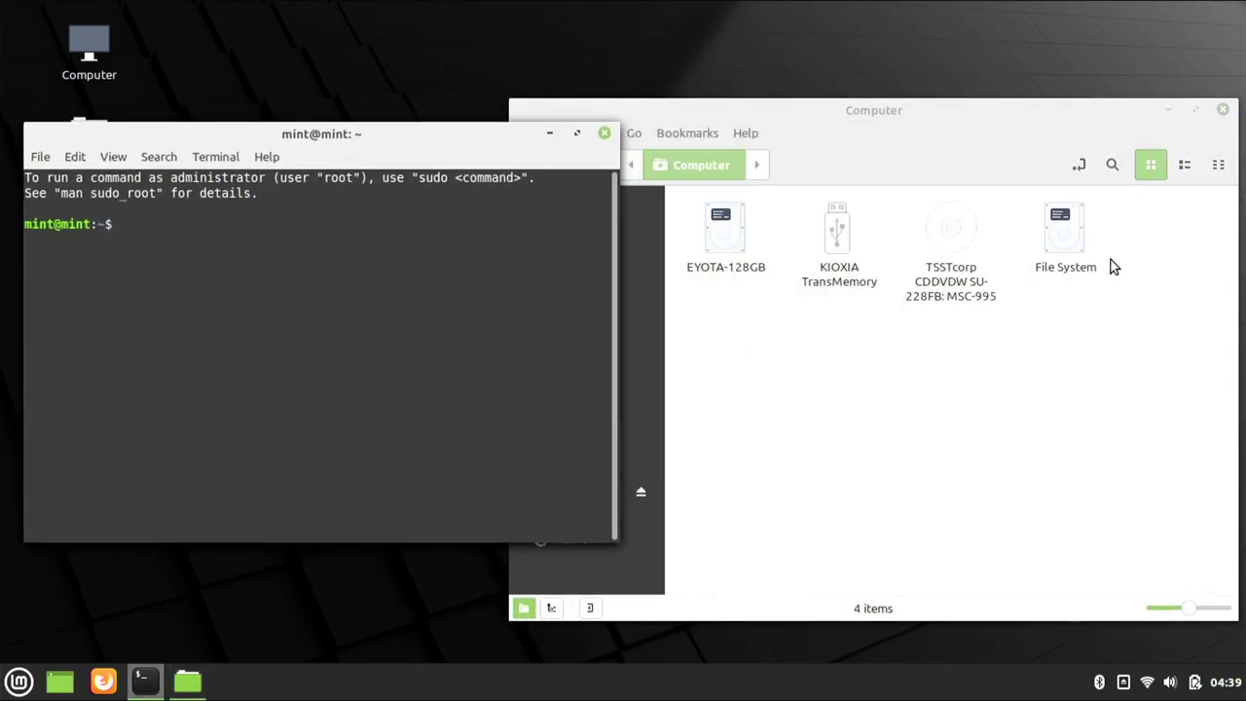
{"action": "double_click", "coordinate": [1042, 249]}
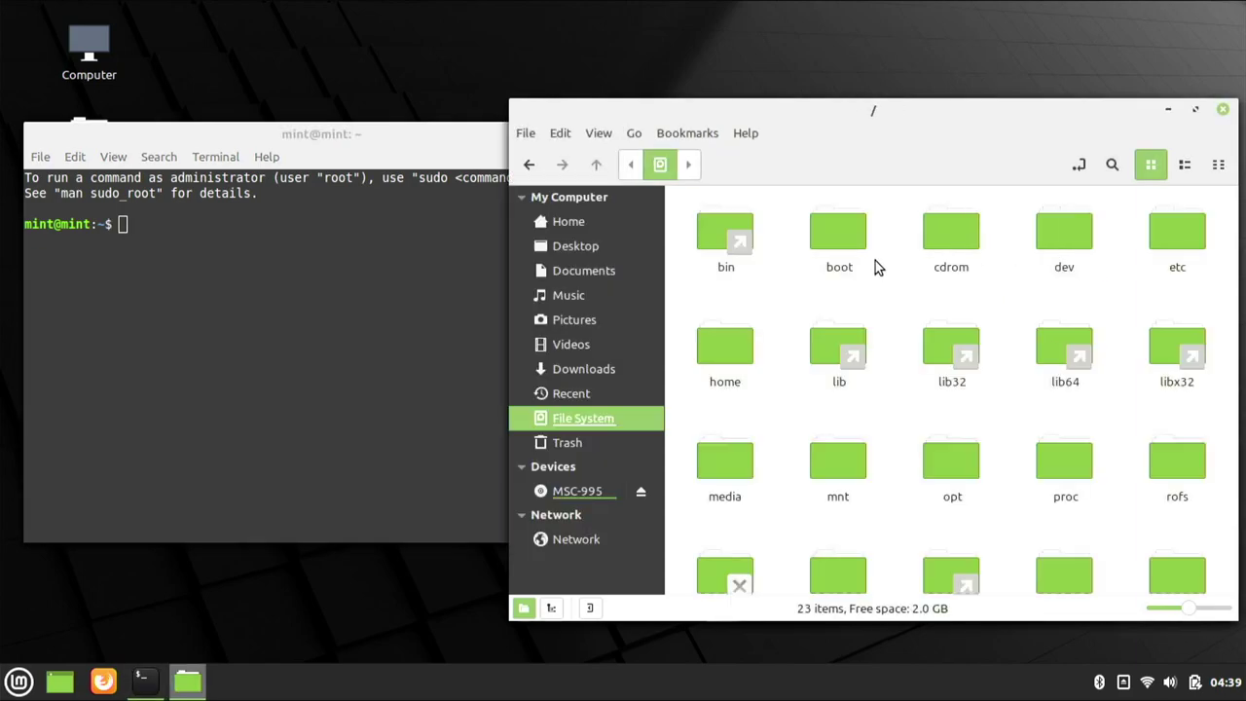
Step: Search the file system for 'chrome' and open the ChromeOS folder from the results
{"action": "left_click", "coordinate": [1111, 164]}
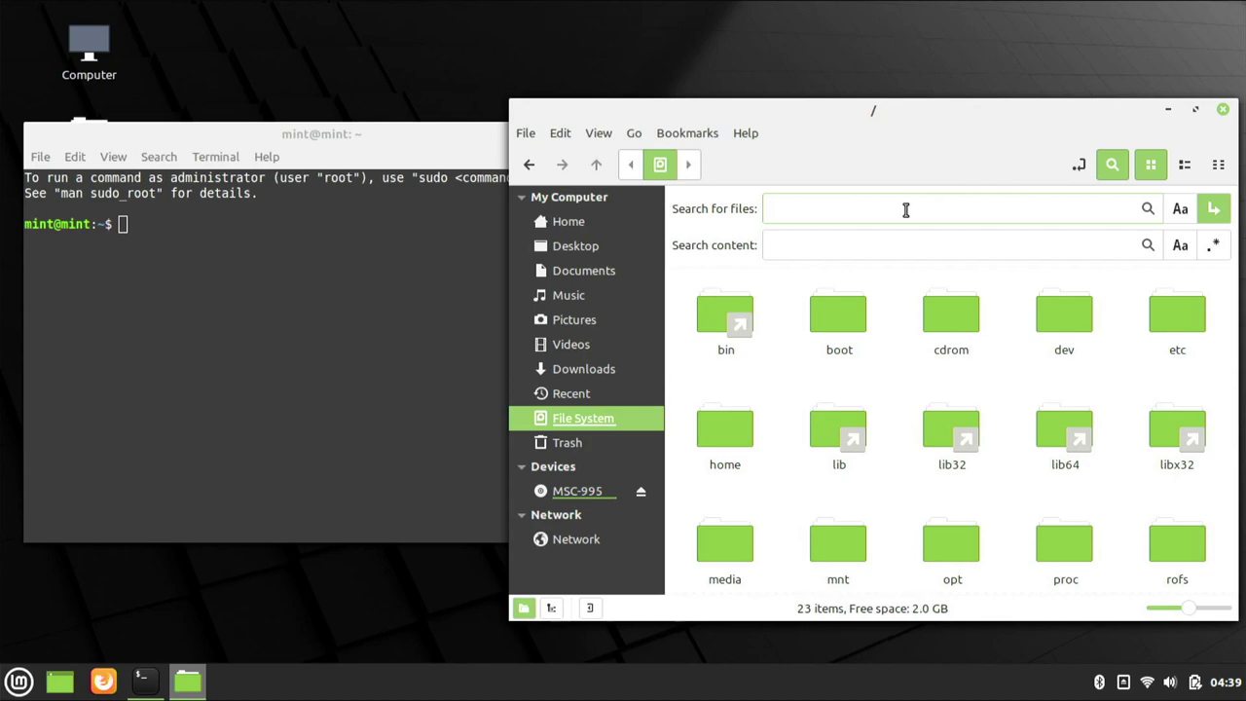
{"action": "type", "text": "chrome"}
{"action": "key", "text": "Return"}
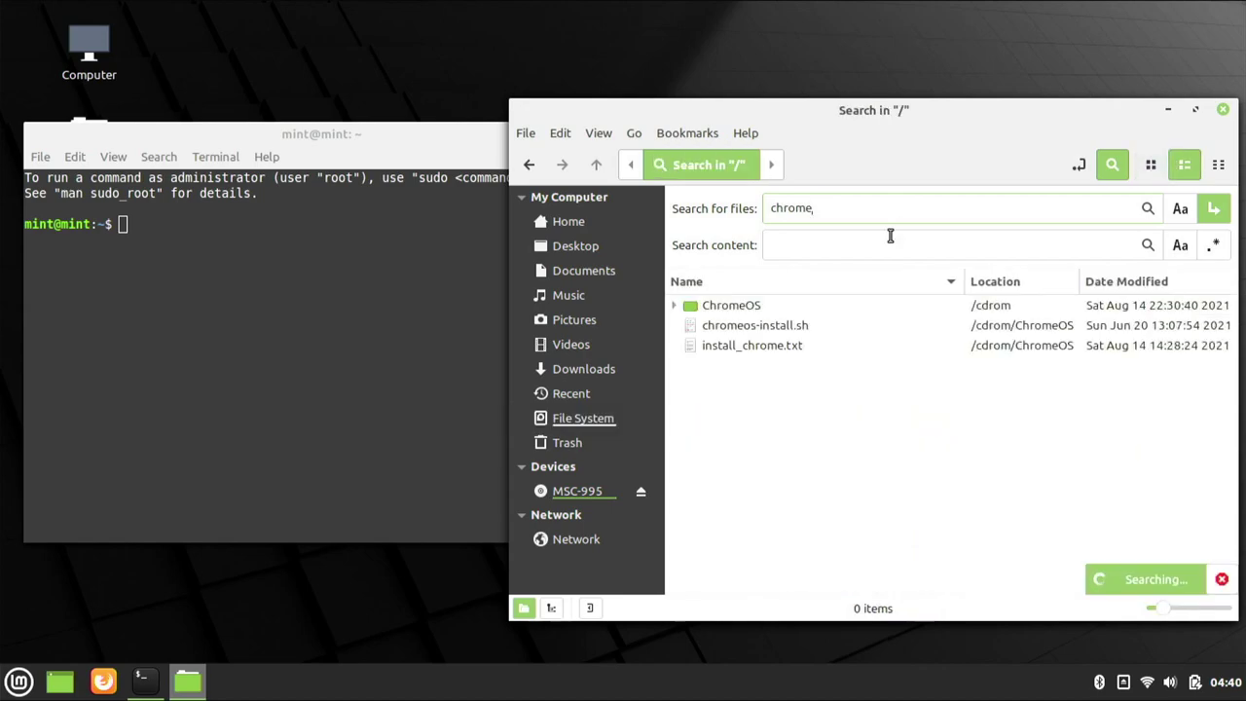
{"action": "left_click", "coordinate": [755, 308]}
{"action": "double_click", "coordinate": [755, 307]}
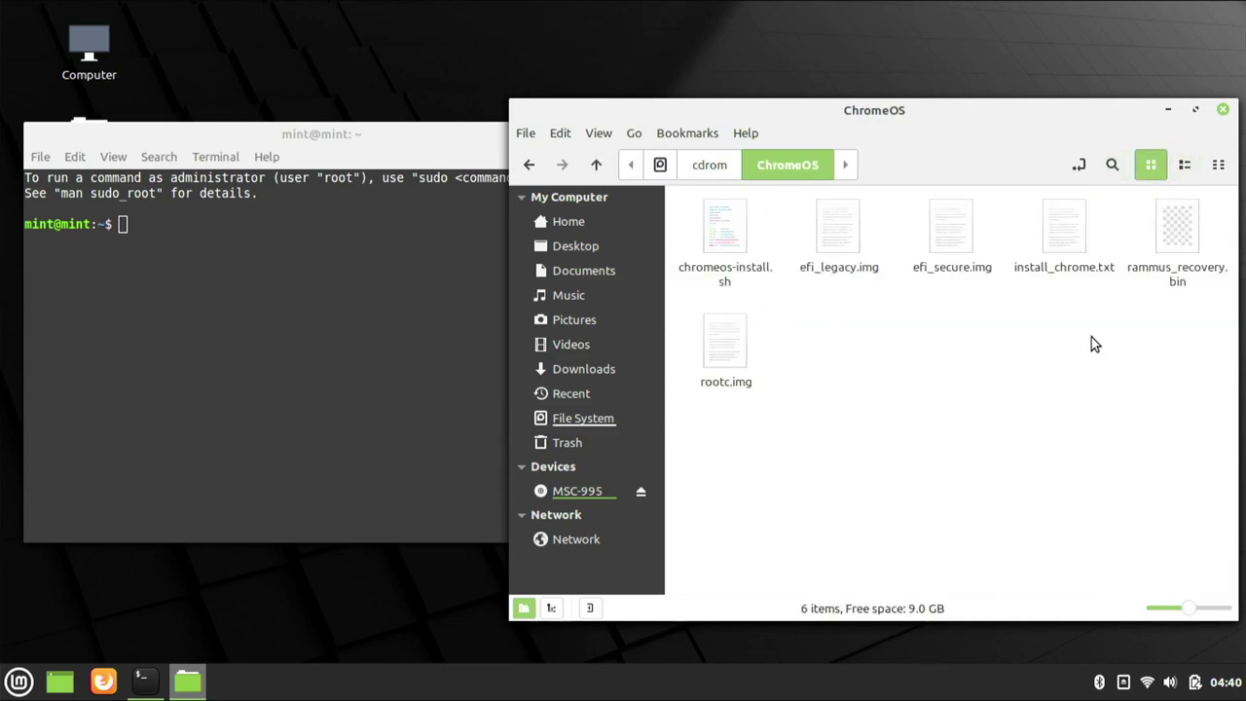
{"action": "left_click", "coordinate": [1059, 249]}
Step: Display install_chrome.txt in Xed and highlight apt-get update, the cgpt command and YOUR_DISK
{"action": "double_click", "coordinate": [1058, 246]}
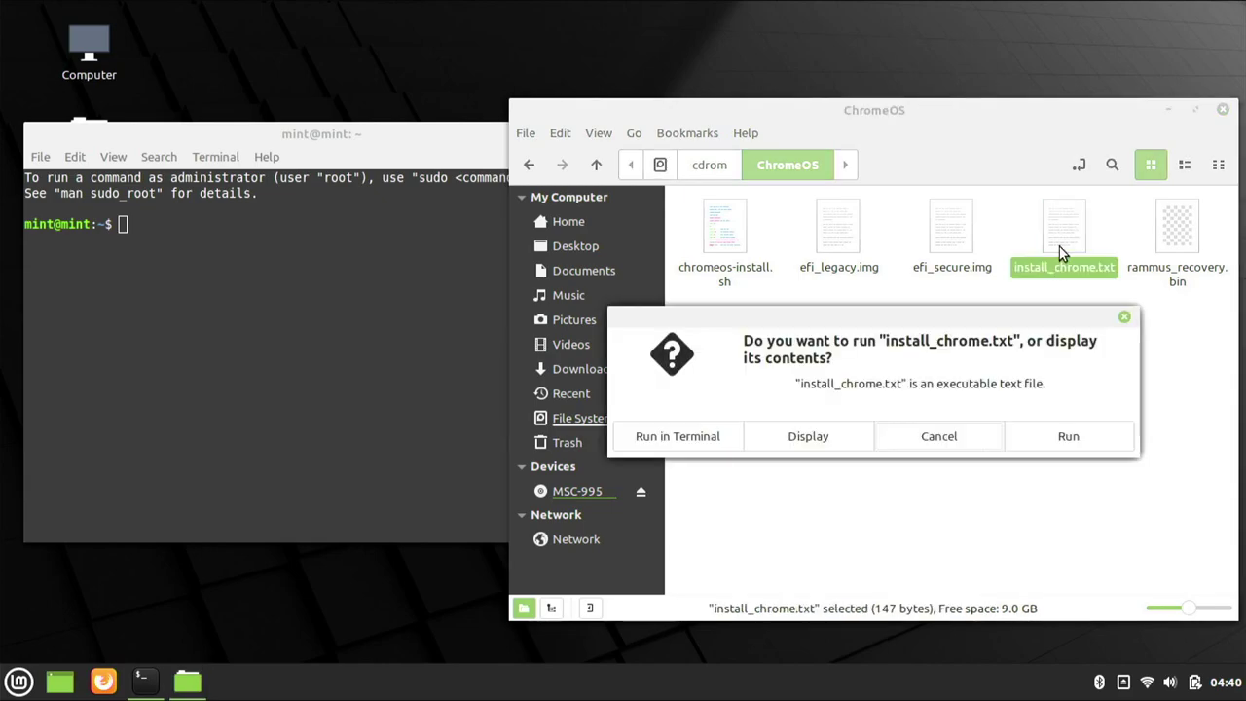
{"action": "left_click", "coordinate": [783, 436]}
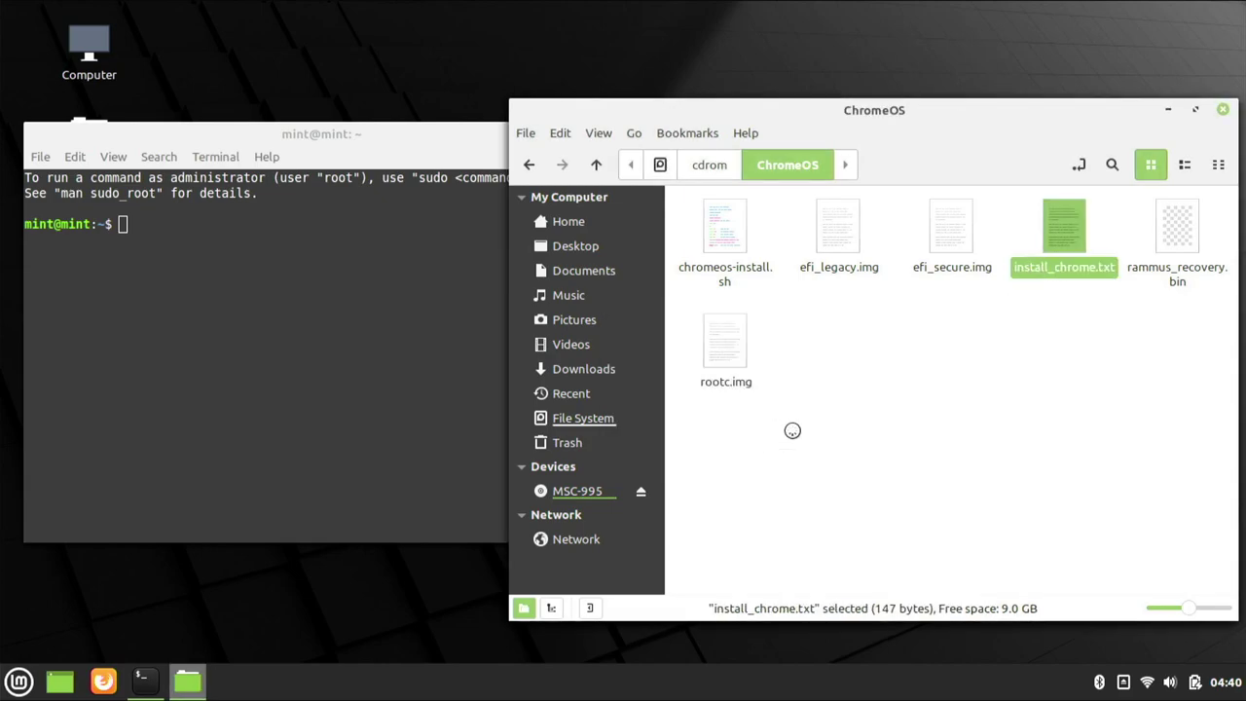
{"action": "left_click", "coordinate": [483, 243]}
{"action": "left_click_drag", "start_coordinate": [478, 231], "coordinate": [321, 230]}
{"action": "left_click_drag", "start_coordinate": [509, 233], "coordinate": [337, 243]}
{"action": "left_click", "coordinate": [494, 245]}
{"action": "left_click_drag", "start_coordinate": [503, 259], "coordinate": [372, 259]}
{"action": "left_click", "coordinate": [570, 275]}
{"action": "left_click", "coordinate": [659, 312]}
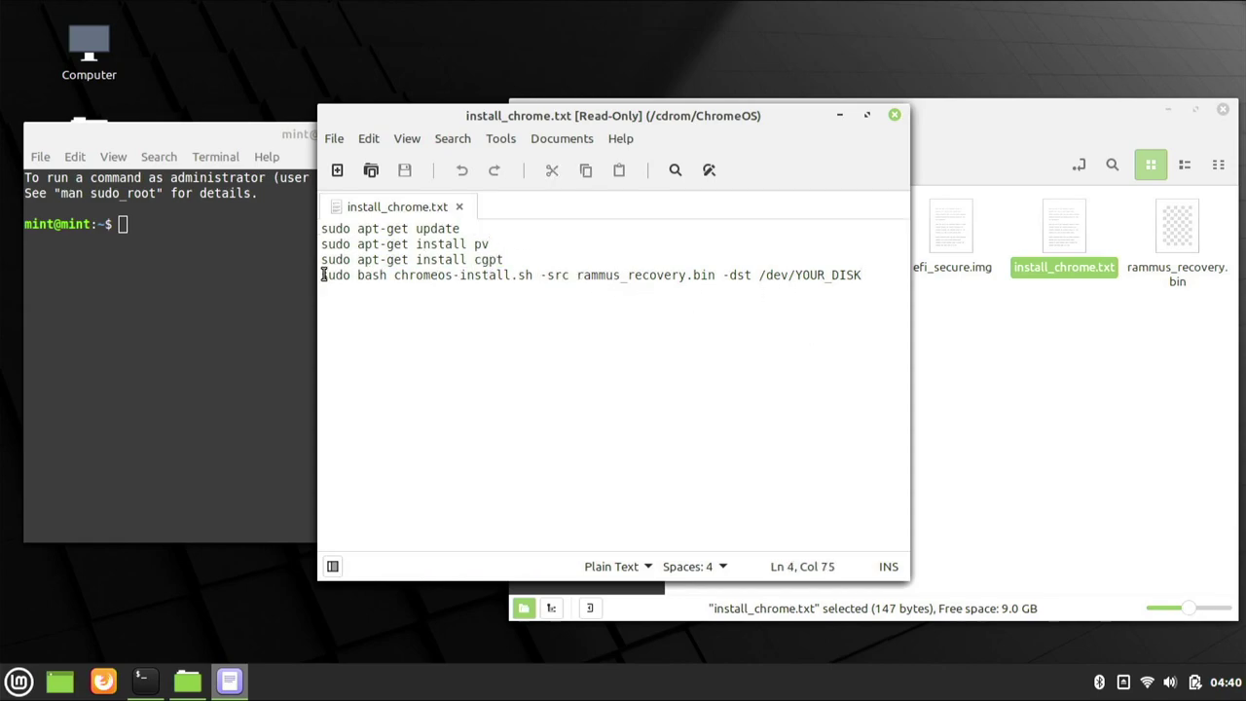
{"action": "left_click_drag", "start_coordinate": [879, 276], "coordinate": [796, 278]}
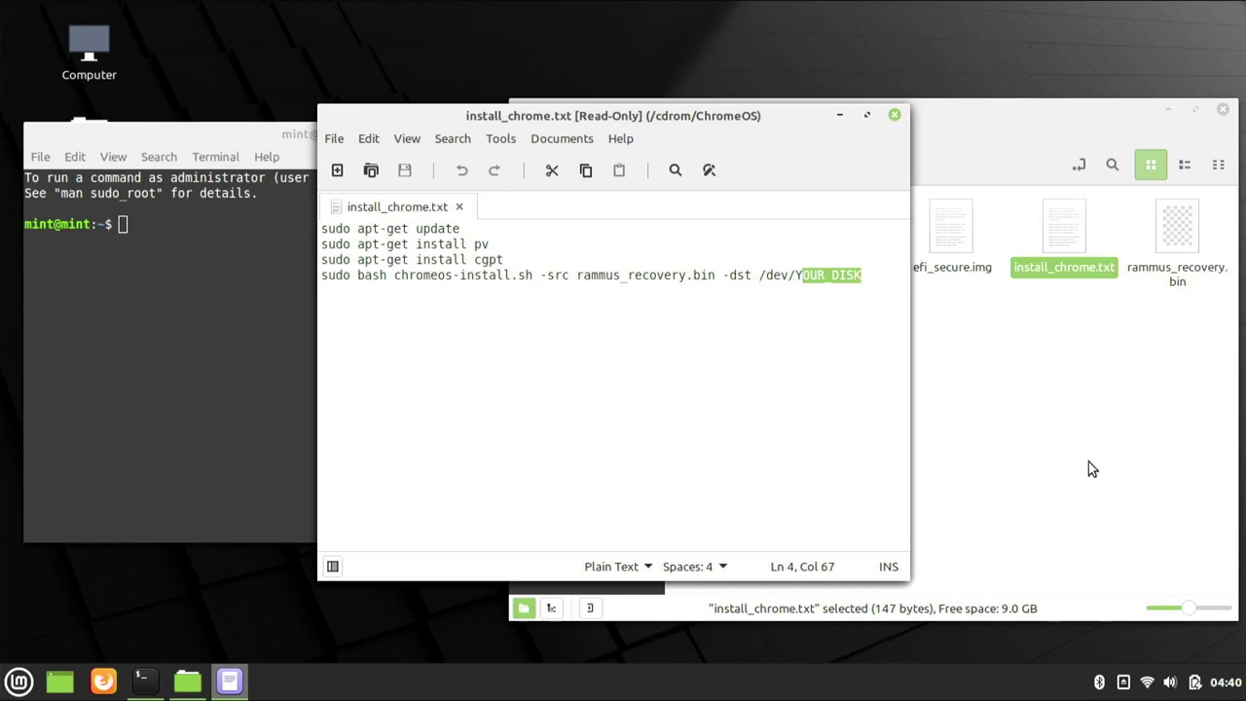
Step: Launch GParted from the Mint menu's Administration section
{"action": "left_click", "coordinate": [19, 681]}
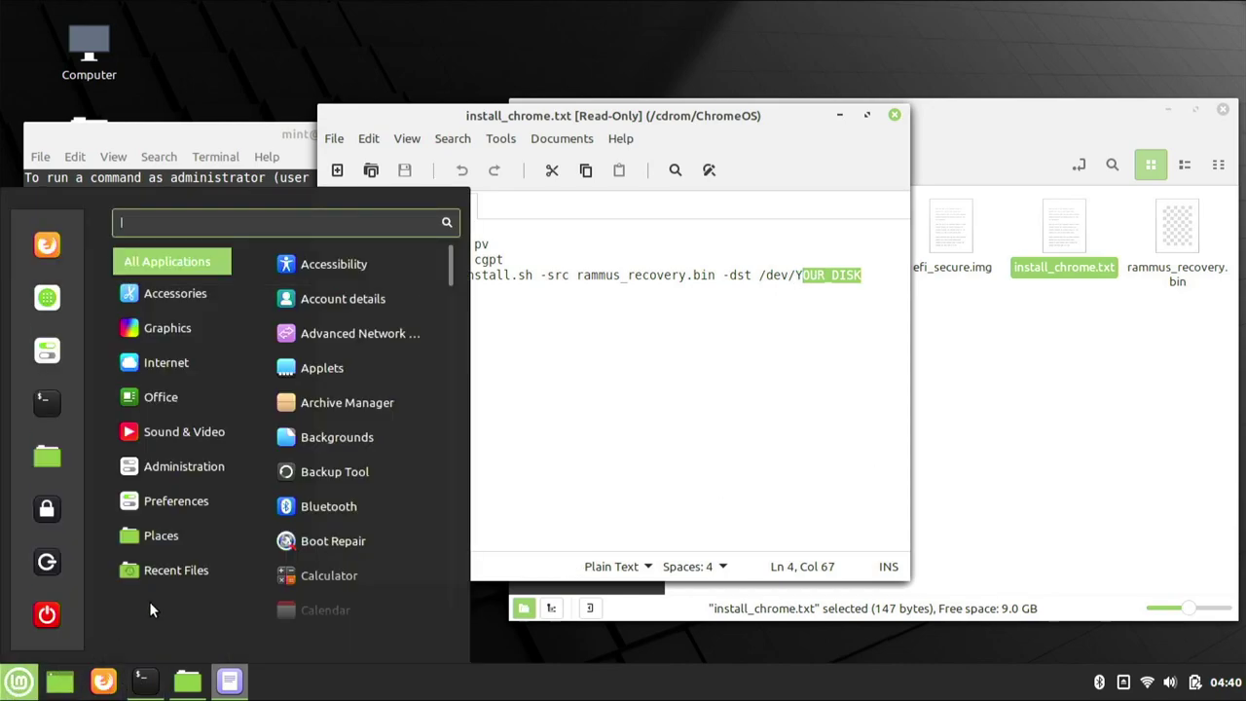
{"action": "mouse_move", "coordinate": [196, 464]}
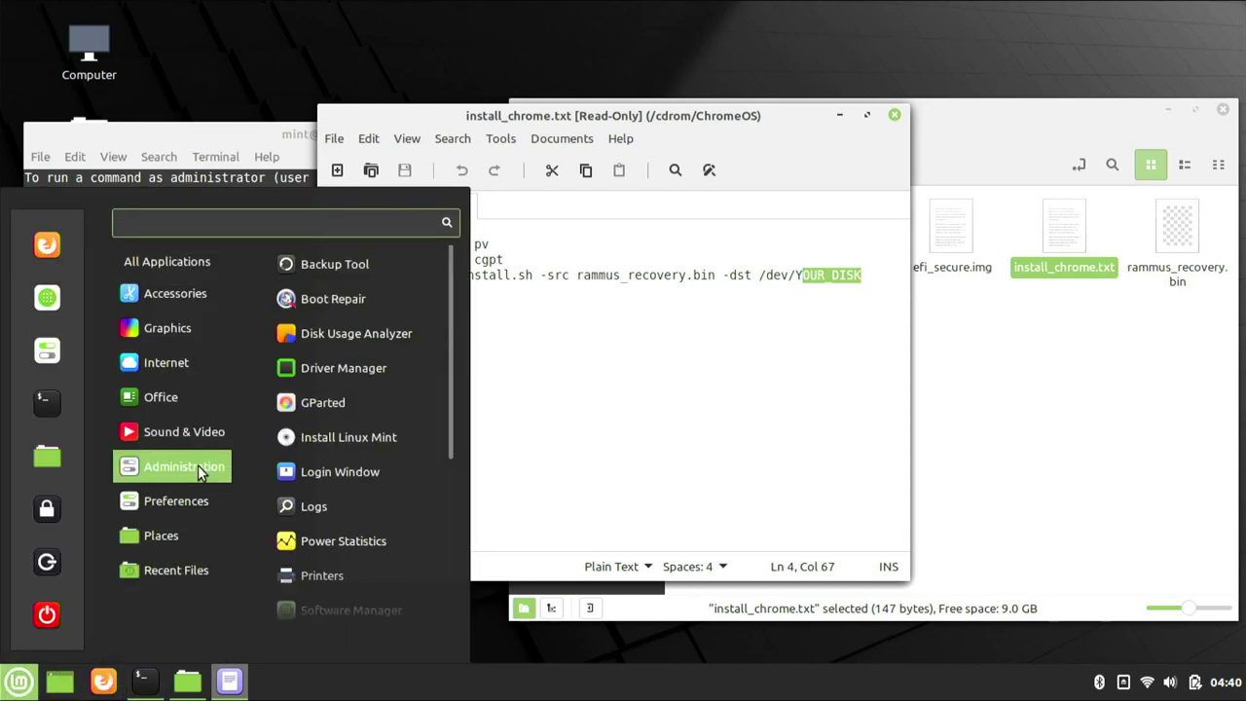
{"action": "left_click", "coordinate": [329, 405]}
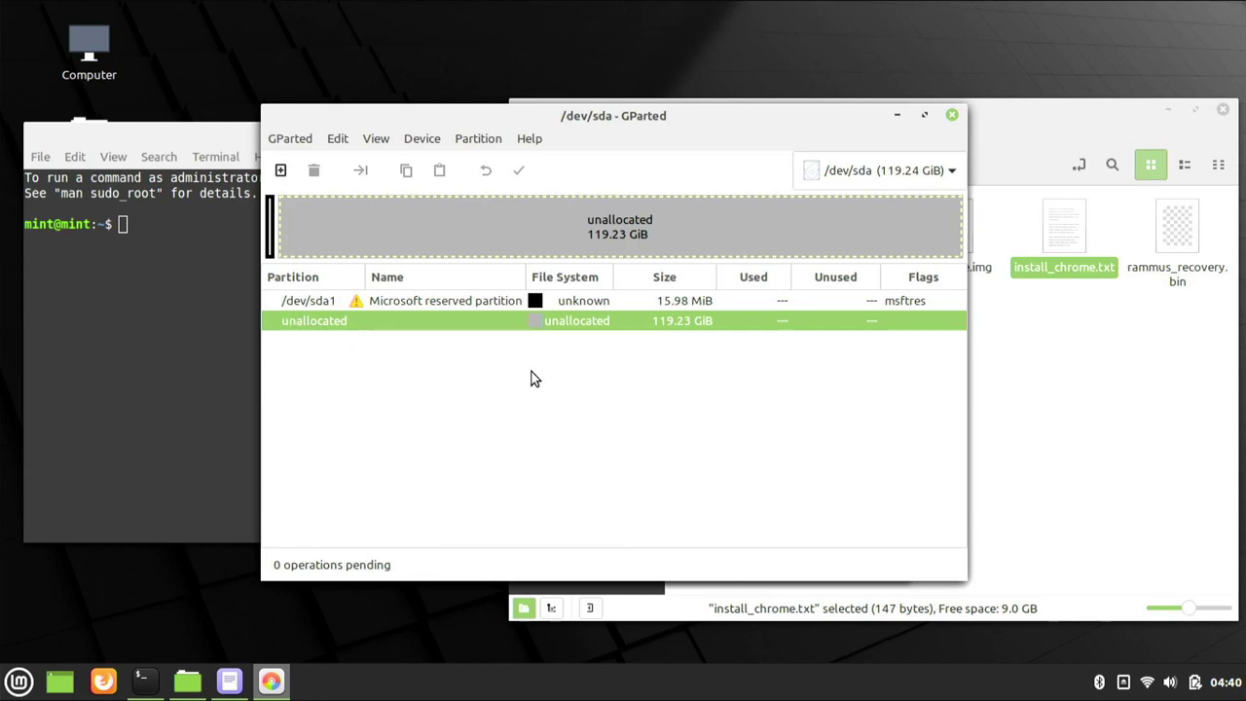
Step: Browse GParted's menus and keep /dev/sda as the disk being edited
{"action": "right_click", "coordinate": [653, 325]}
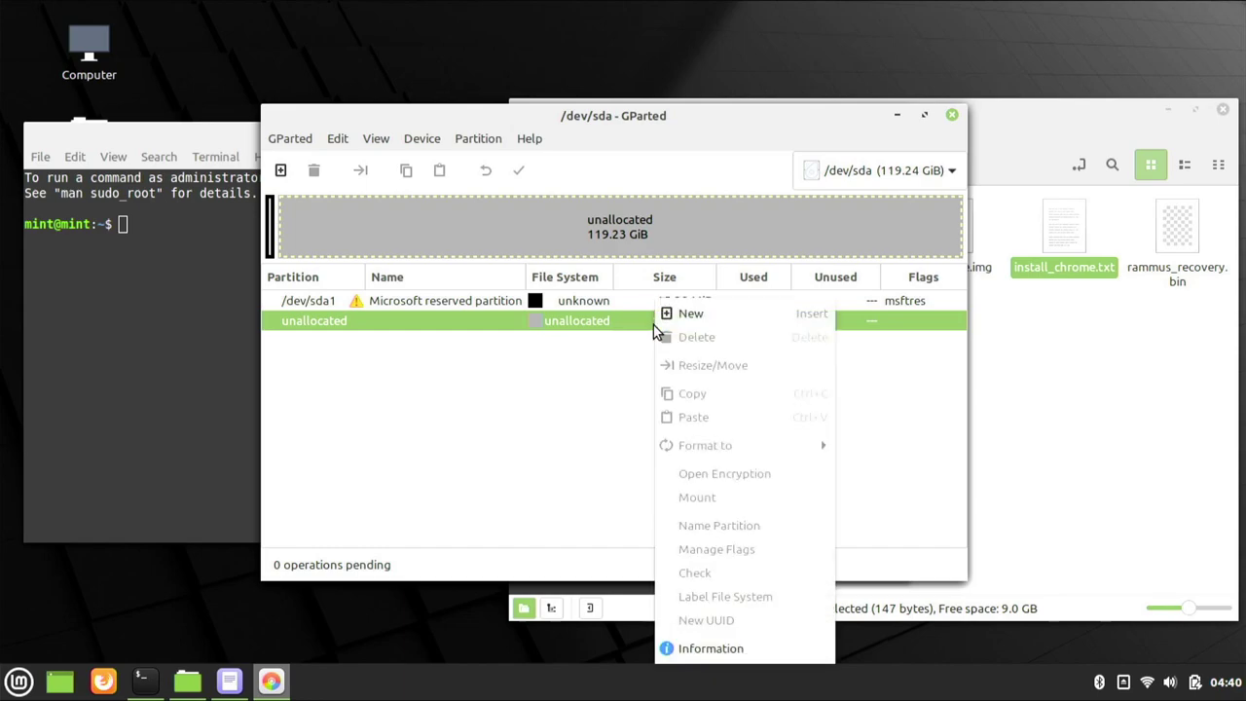
{"action": "left_click", "coordinate": [475, 228]}
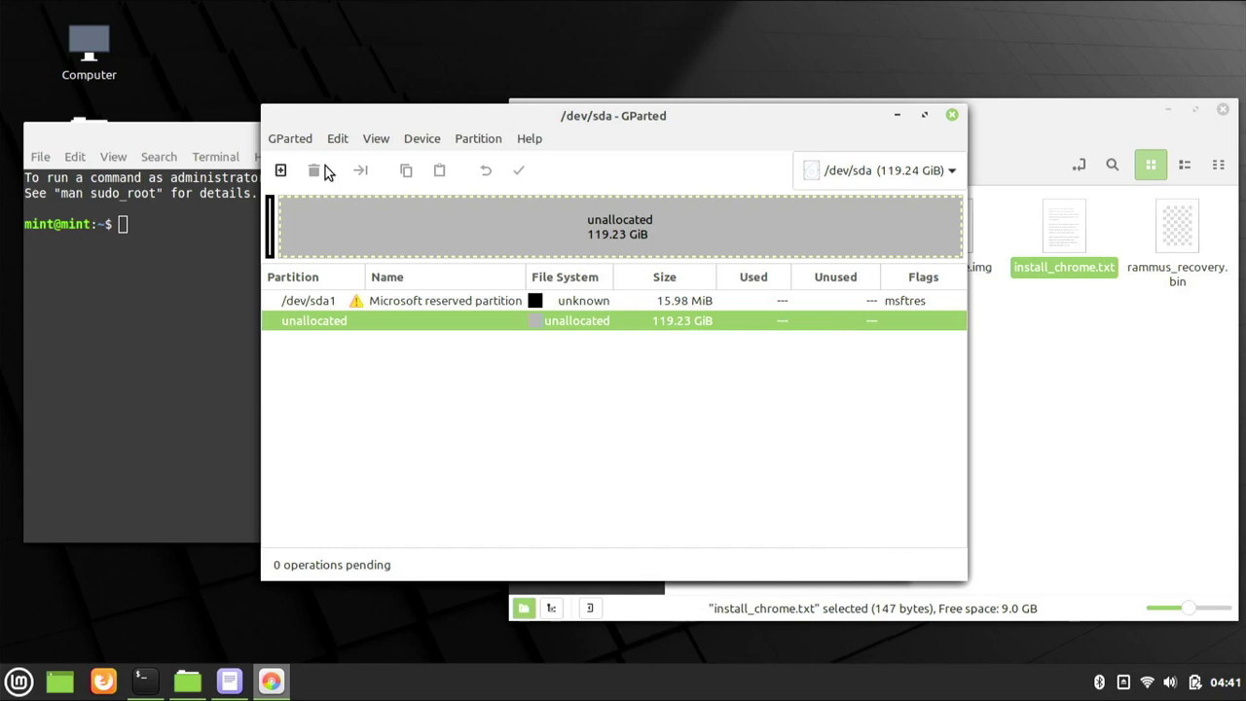
{"action": "left_click", "coordinate": [338, 140]}
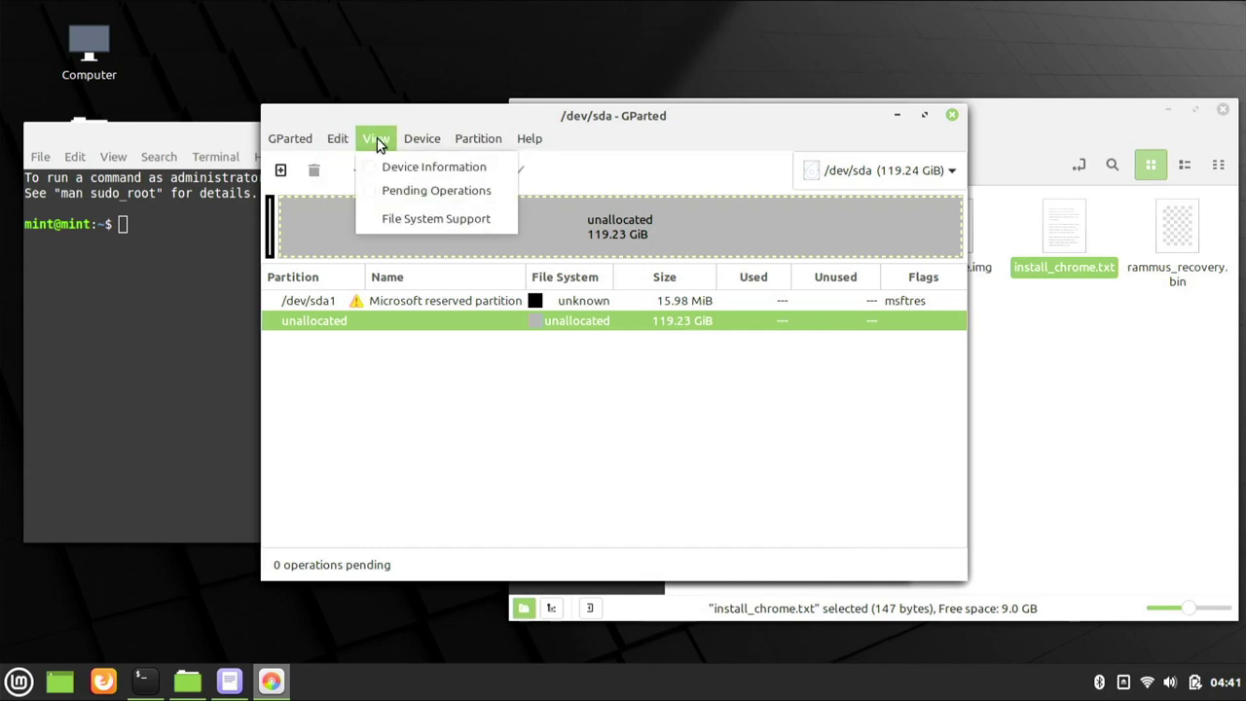
{"action": "left_click", "coordinate": [330, 142]}
{"action": "left_click", "coordinate": [290, 143]}
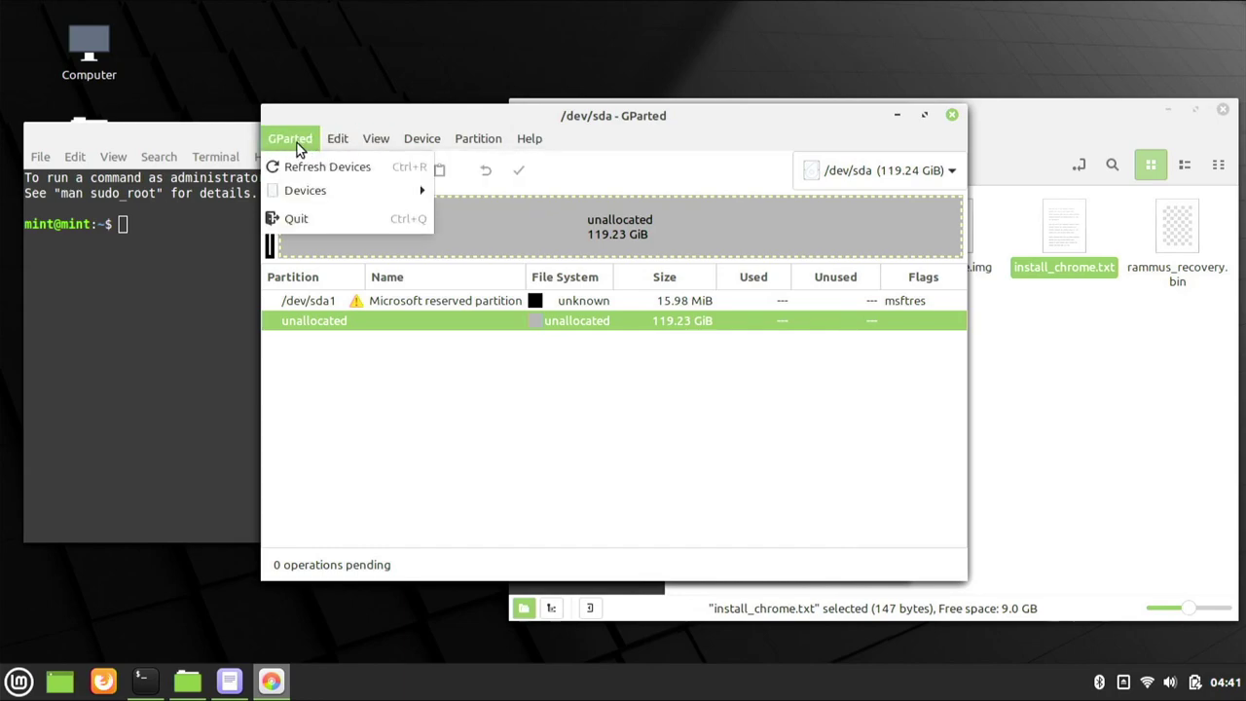
{"action": "mouse_move", "coordinate": [335, 191]}
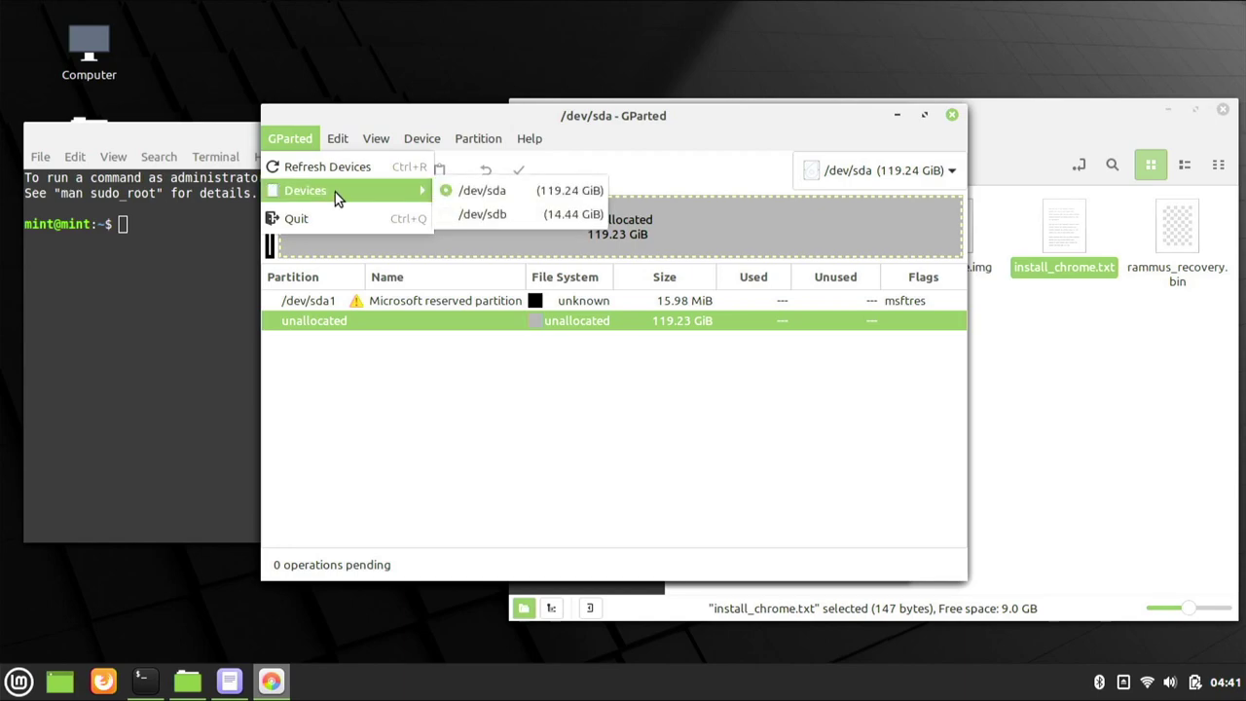
{"action": "left_click", "coordinate": [927, 178]}
{"action": "left_click", "coordinate": [927, 177]}
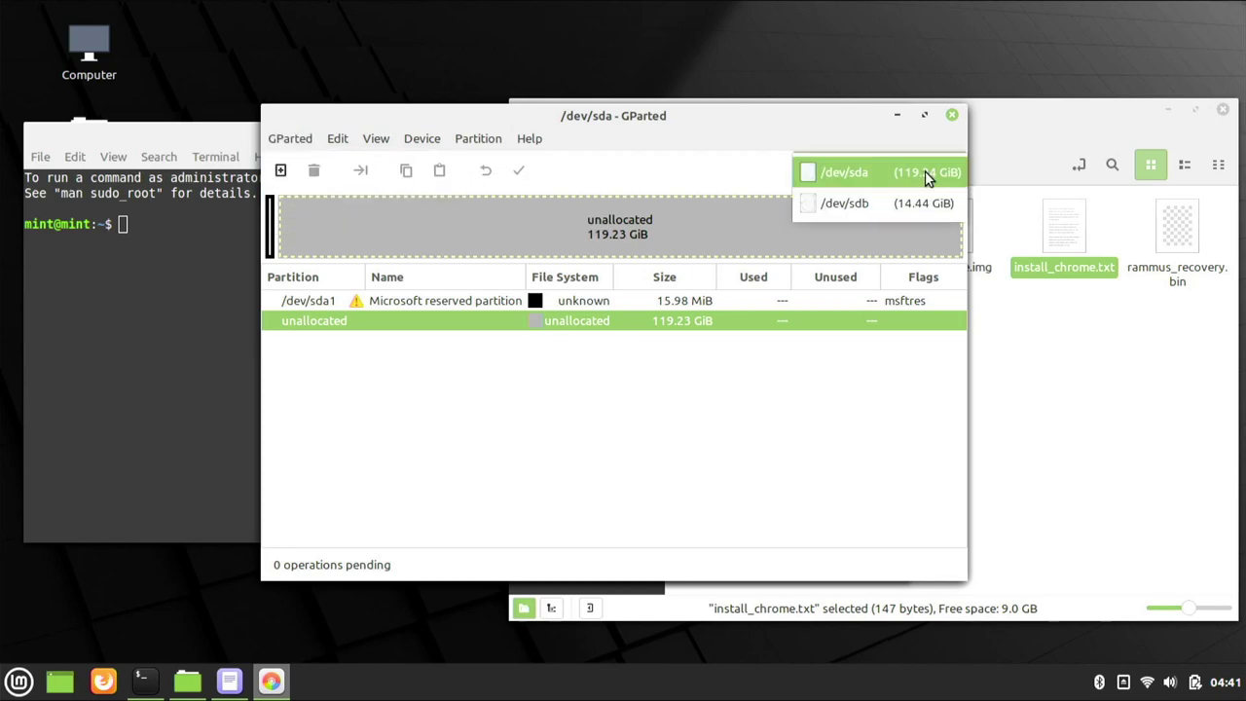
{"action": "left_click", "coordinate": [910, 175]}
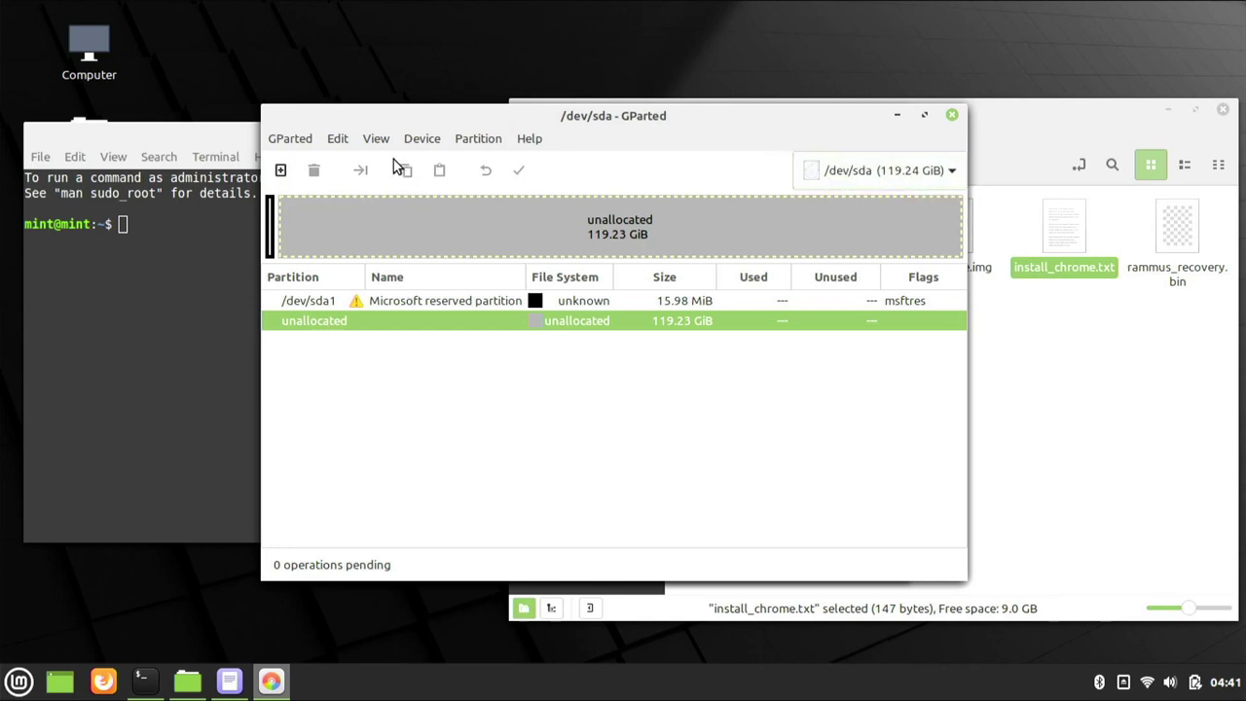
Step: Create a gpt partition table on /dev/sda and confirm replacing the old one
{"action": "left_click", "coordinate": [420, 140]}
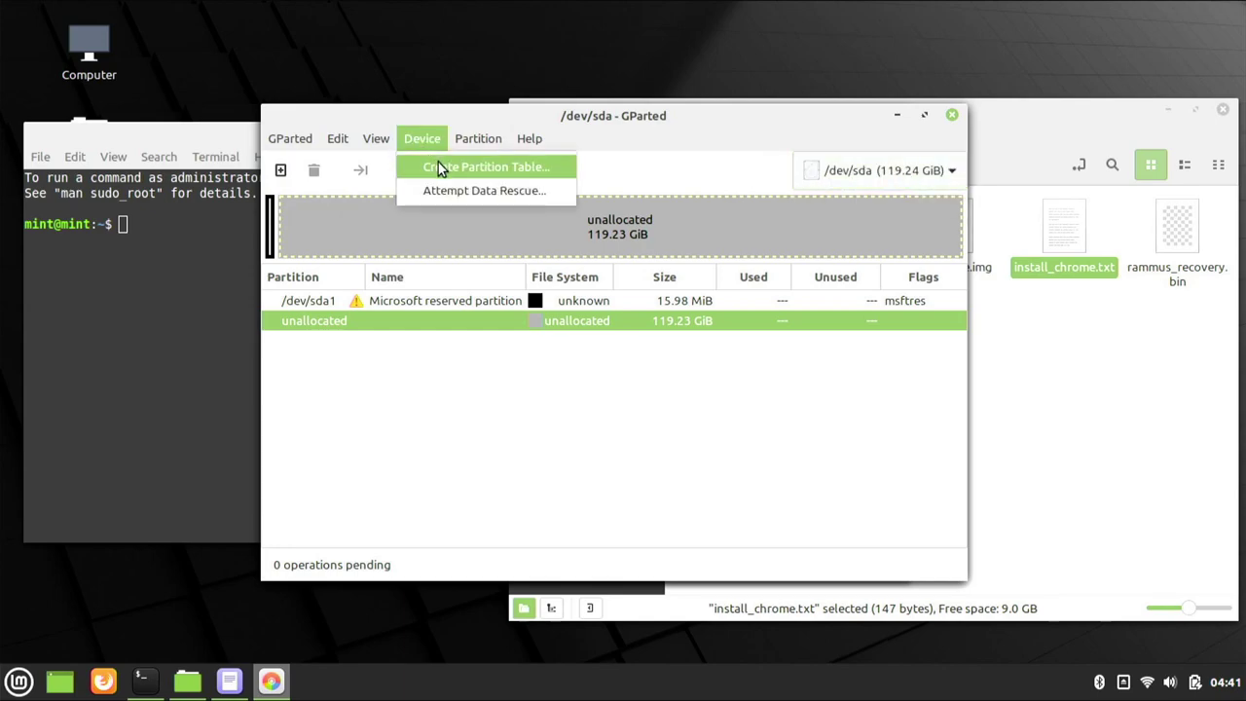
{"action": "left_click", "coordinate": [438, 167]}
{"action": "left_click", "coordinate": [638, 377]}
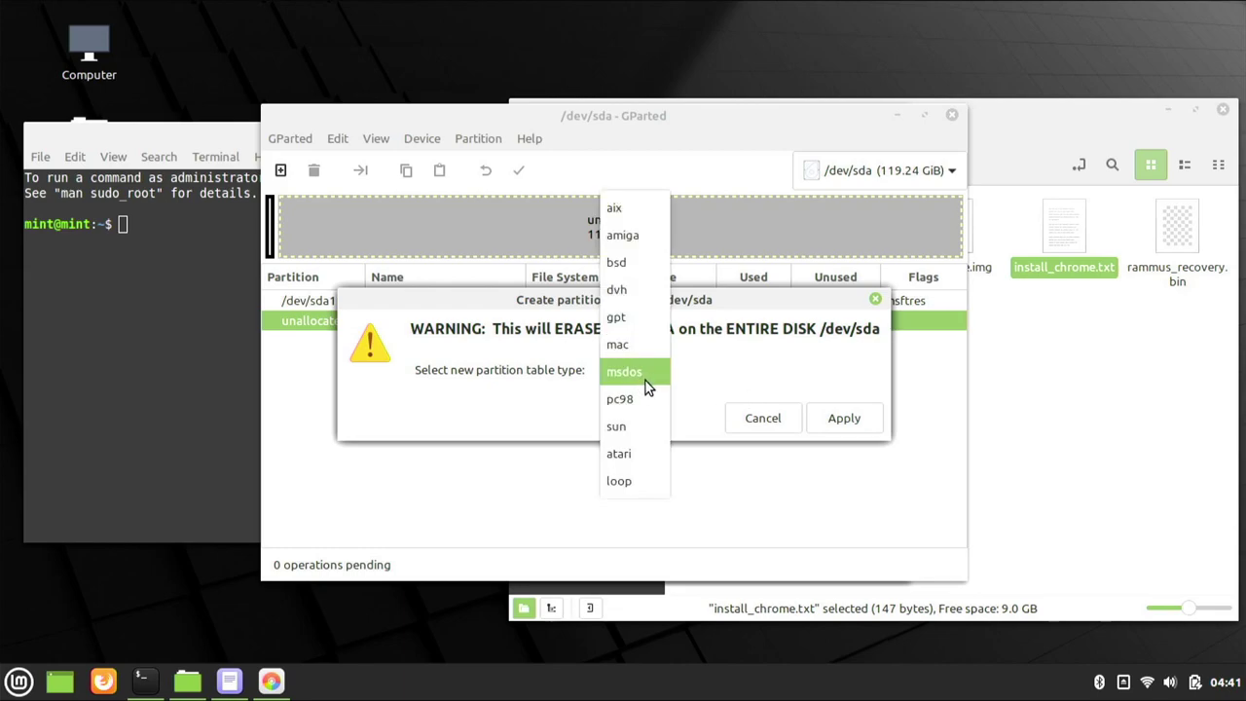
{"action": "left_click", "coordinate": [634, 319]}
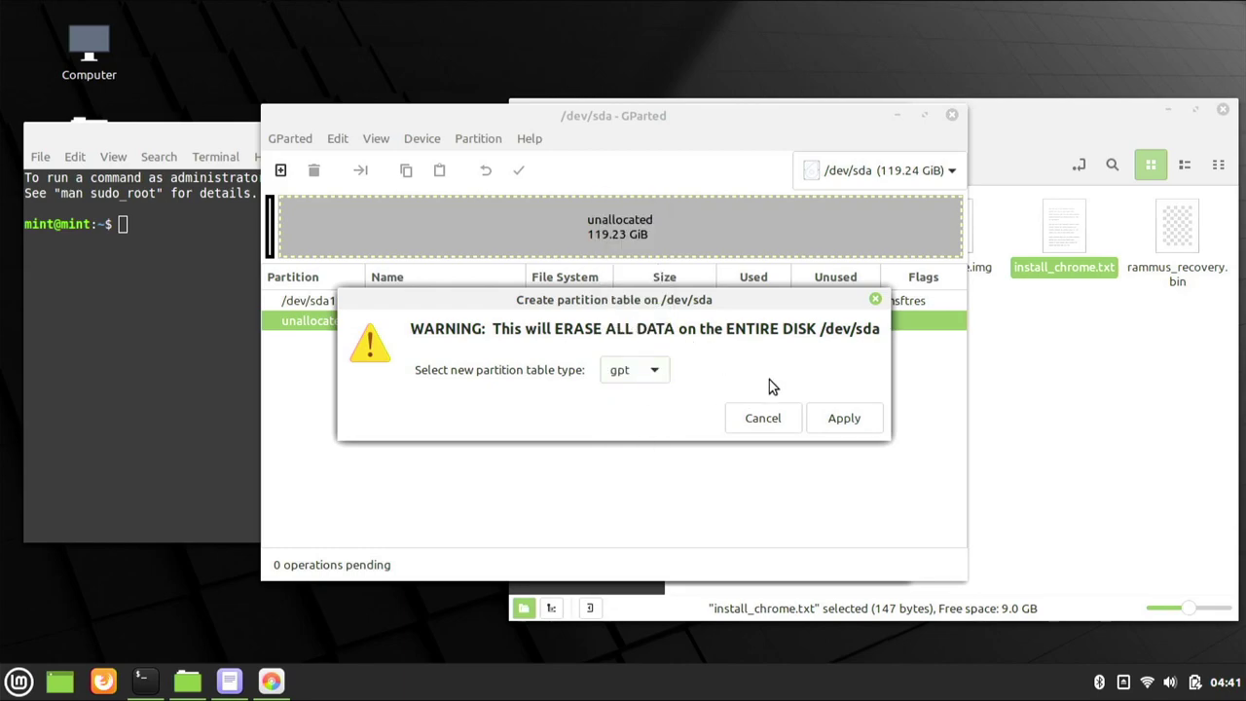
{"action": "left_click", "coordinate": [842, 418]}
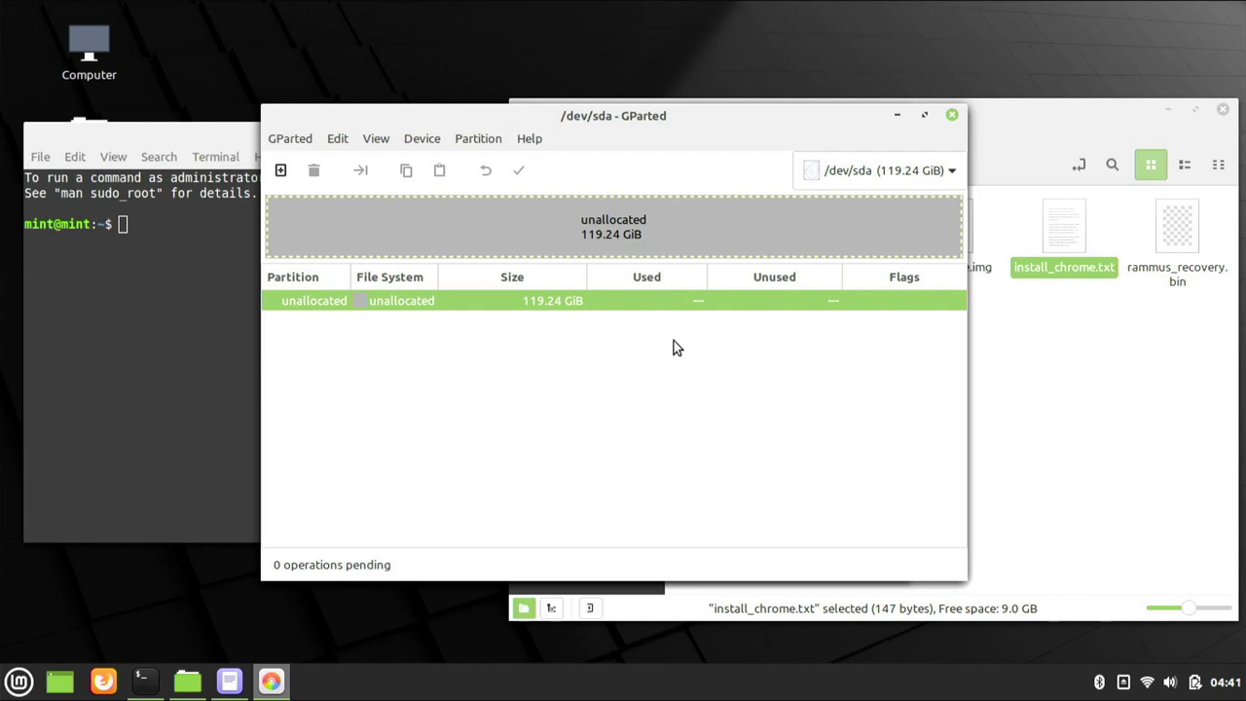
Step: Create a 122103 MiB primary ntfs partition named chrome in /dev/sda's unallocated space
{"action": "right_click", "coordinate": [612, 300]}
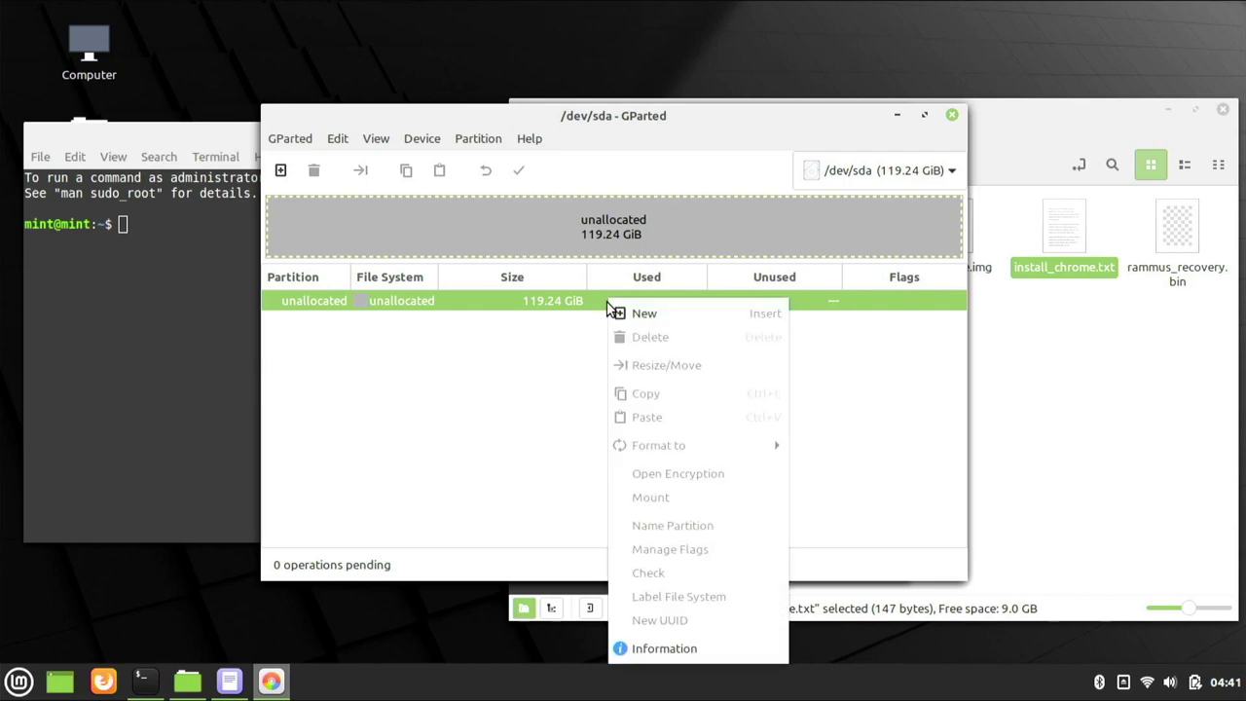
{"action": "left_click", "coordinate": [634, 317]}
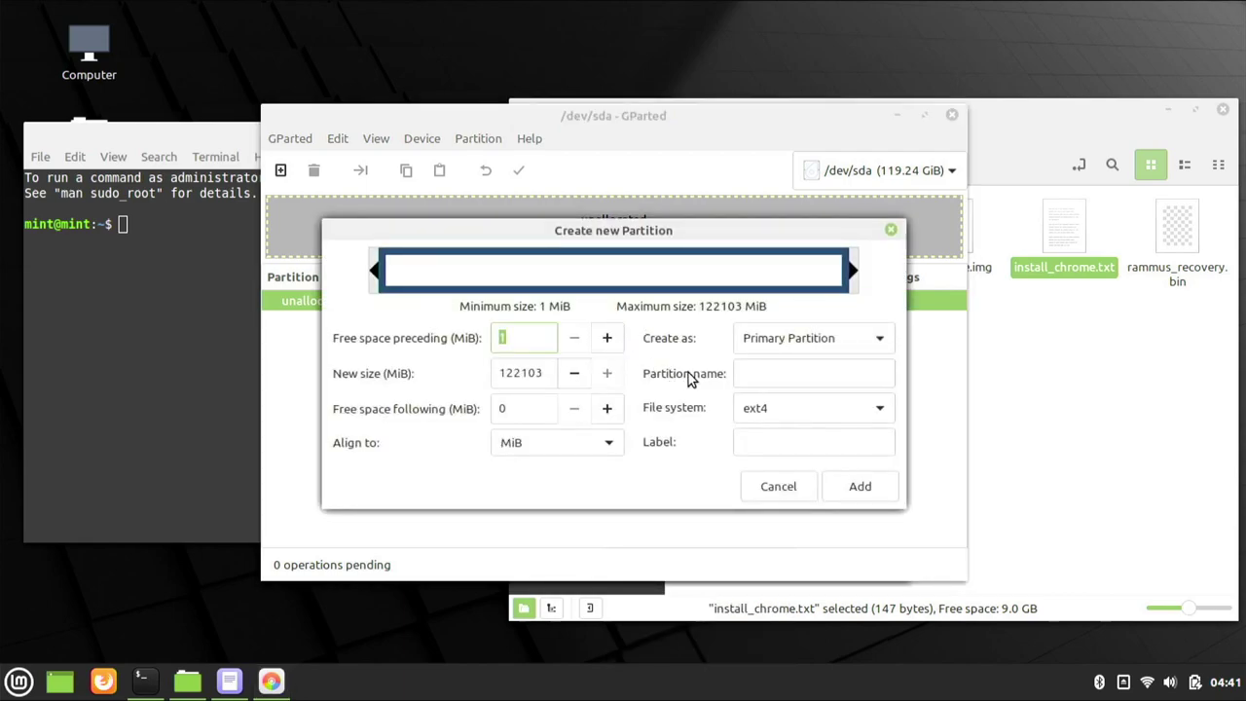
{"action": "left_click", "coordinate": [775, 372]}
{"action": "left_click", "coordinate": [793, 408]}
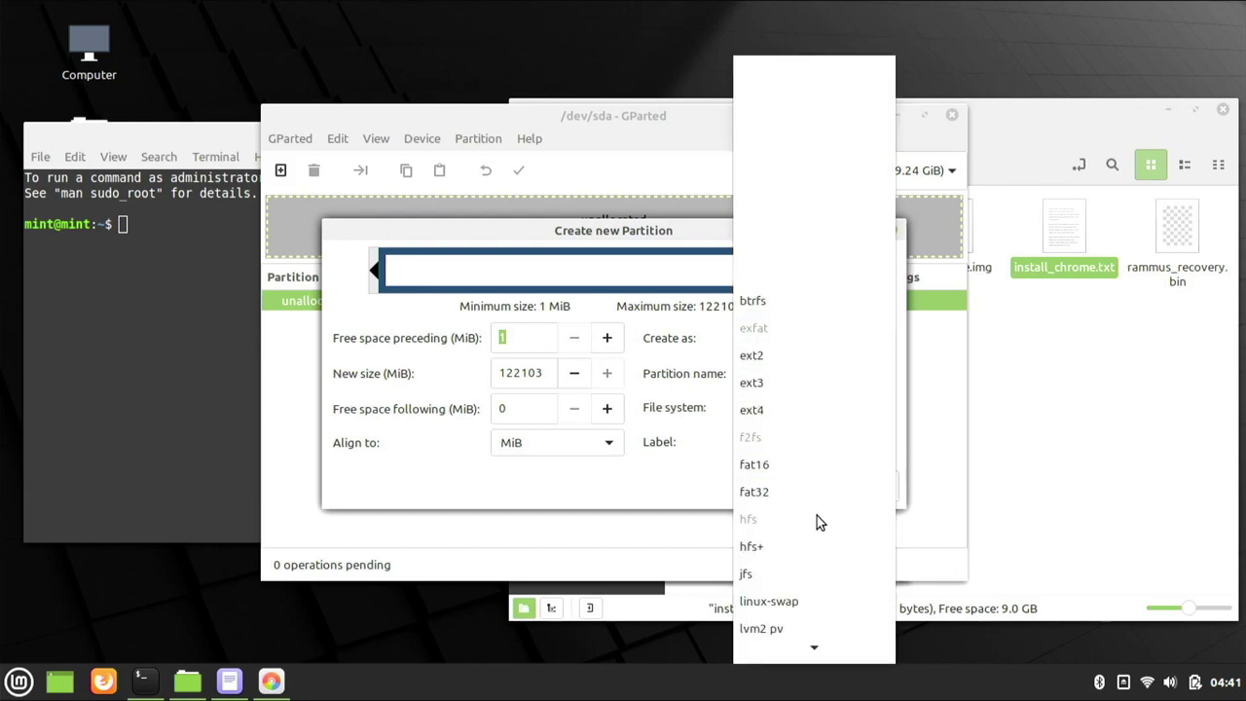
{"action": "scroll", "coordinate": [817, 515], "scroll_direction": "down", "scroll_amount": 2}
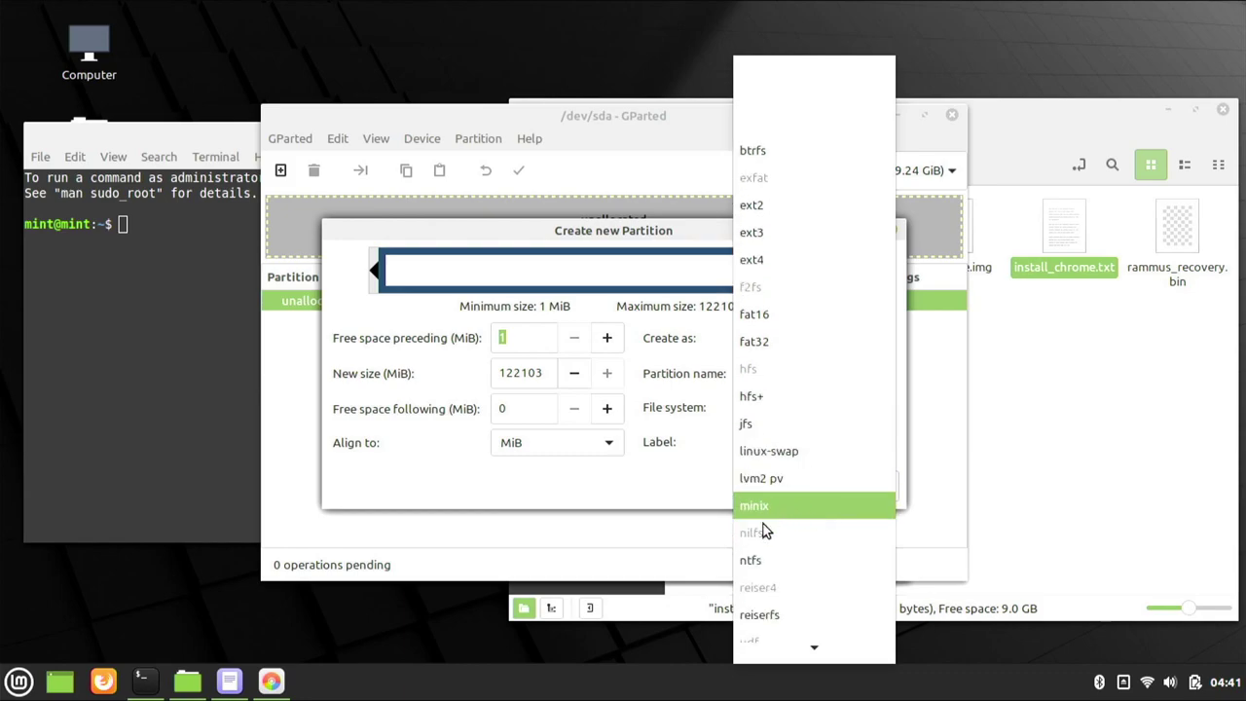
{"action": "left_click", "coordinate": [768, 561]}
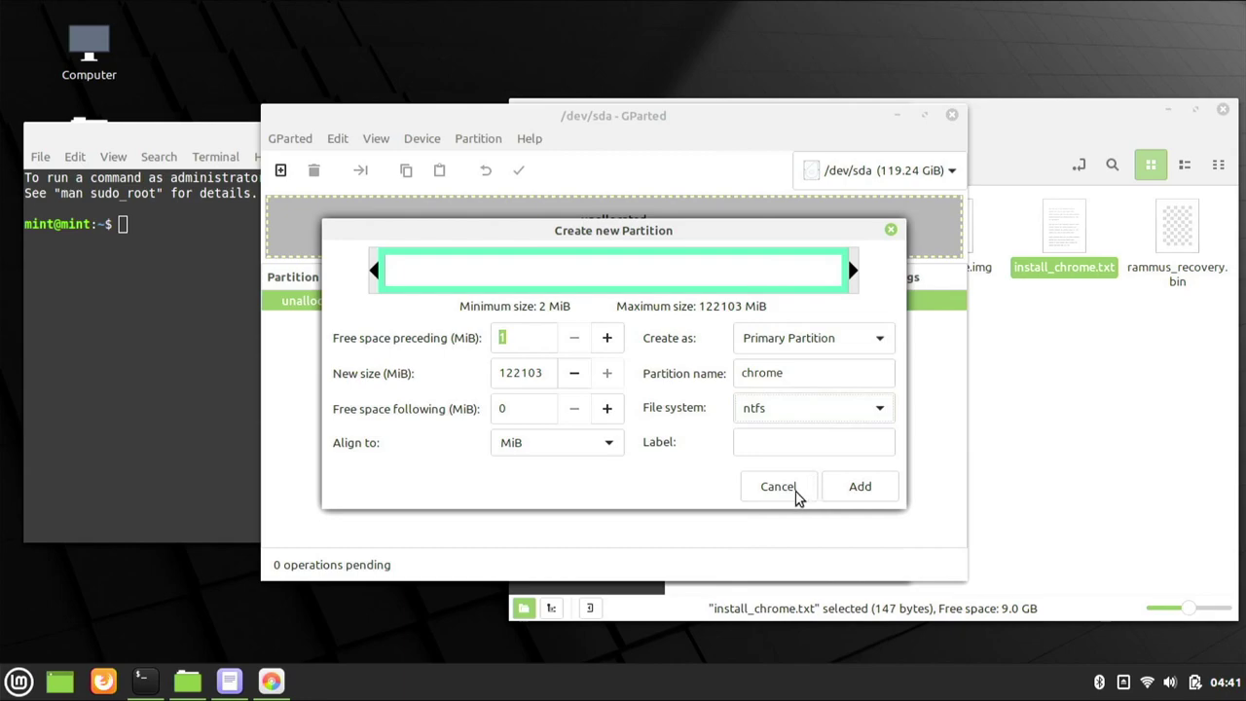
{"action": "left_click", "coordinate": [859, 486]}
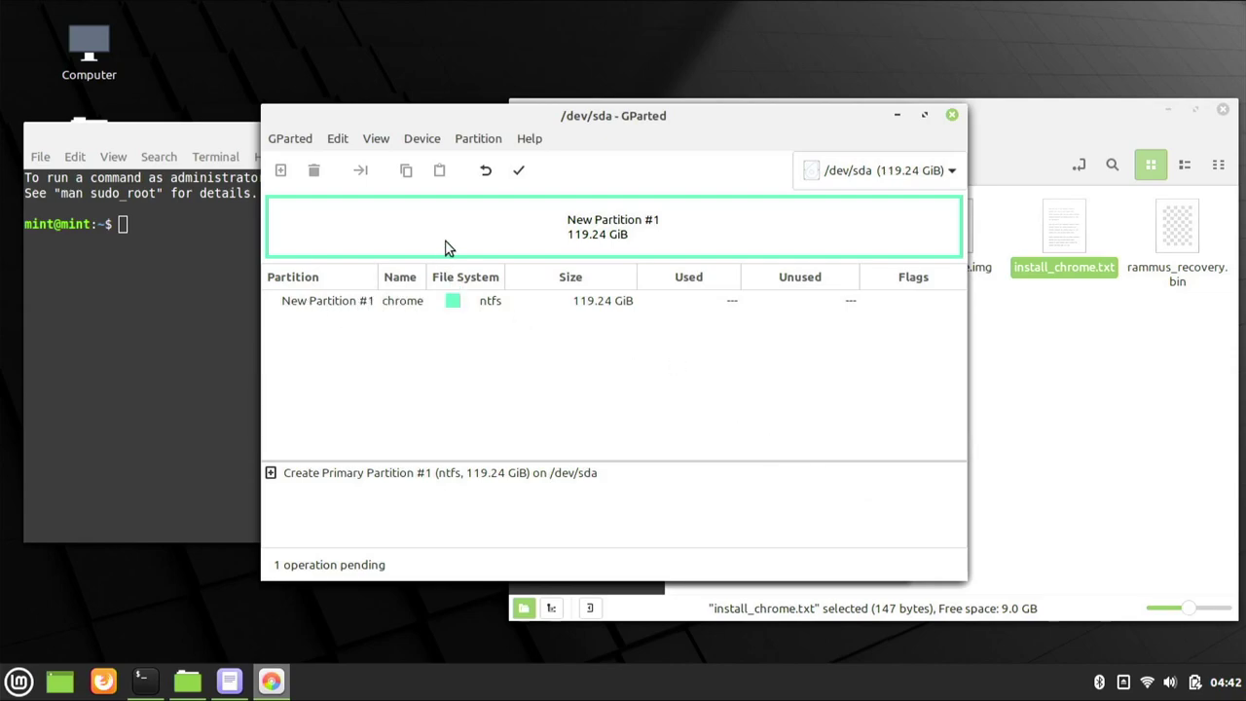
Step: Apply the queued operation so /dev/sda1, a 119.24 GiB ntfs partition named chrome, is created
{"action": "left_click", "coordinate": [520, 171]}
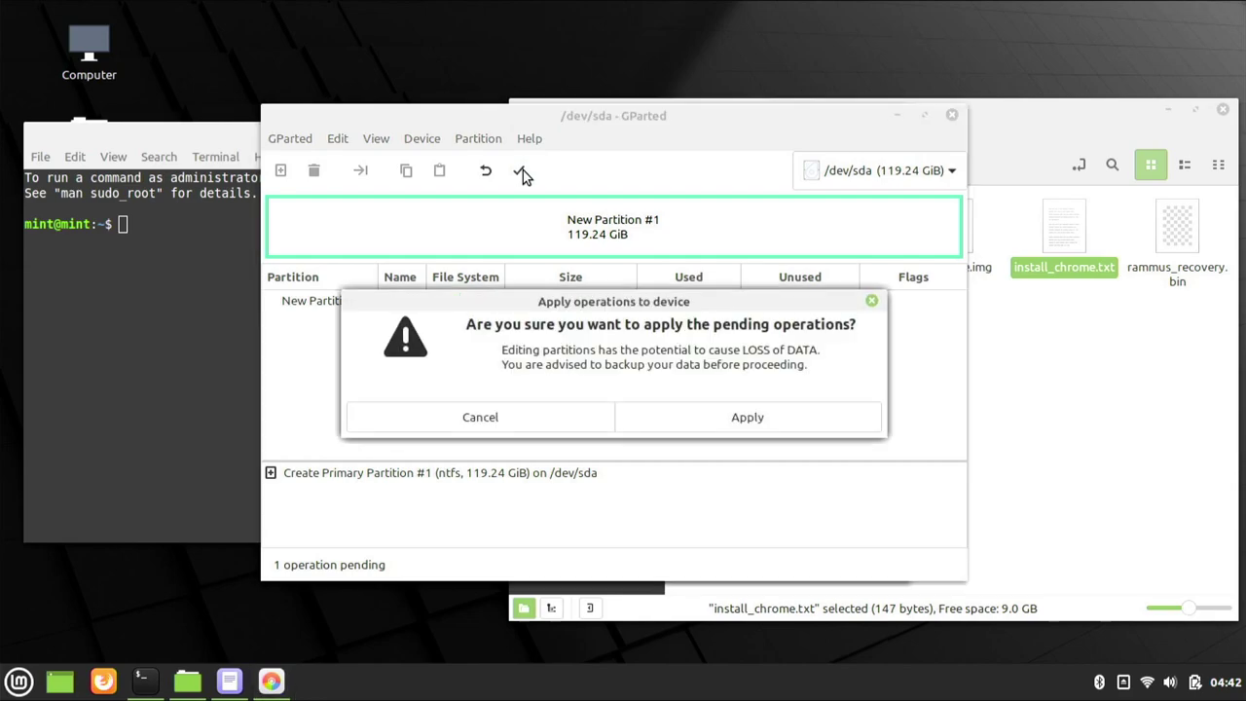
{"action": "left_click", "coordinate": [777, 420]}
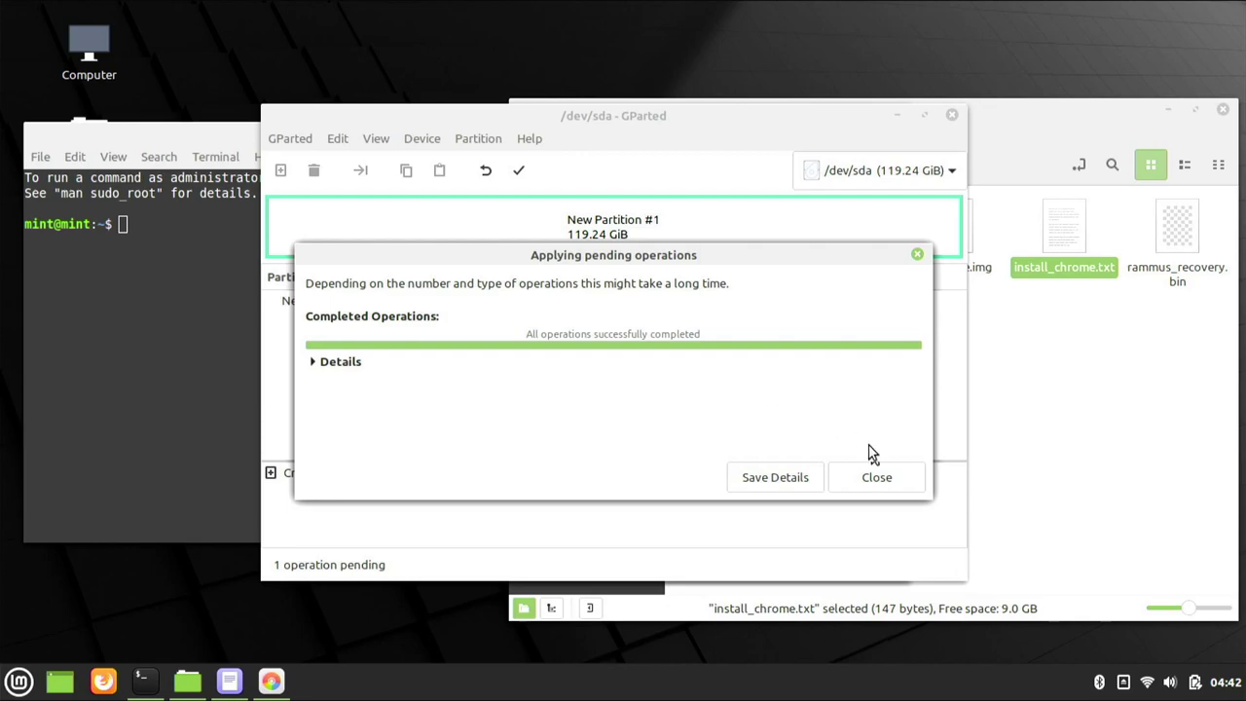
{"action": "left_click", "coordinate": [889, 483]}
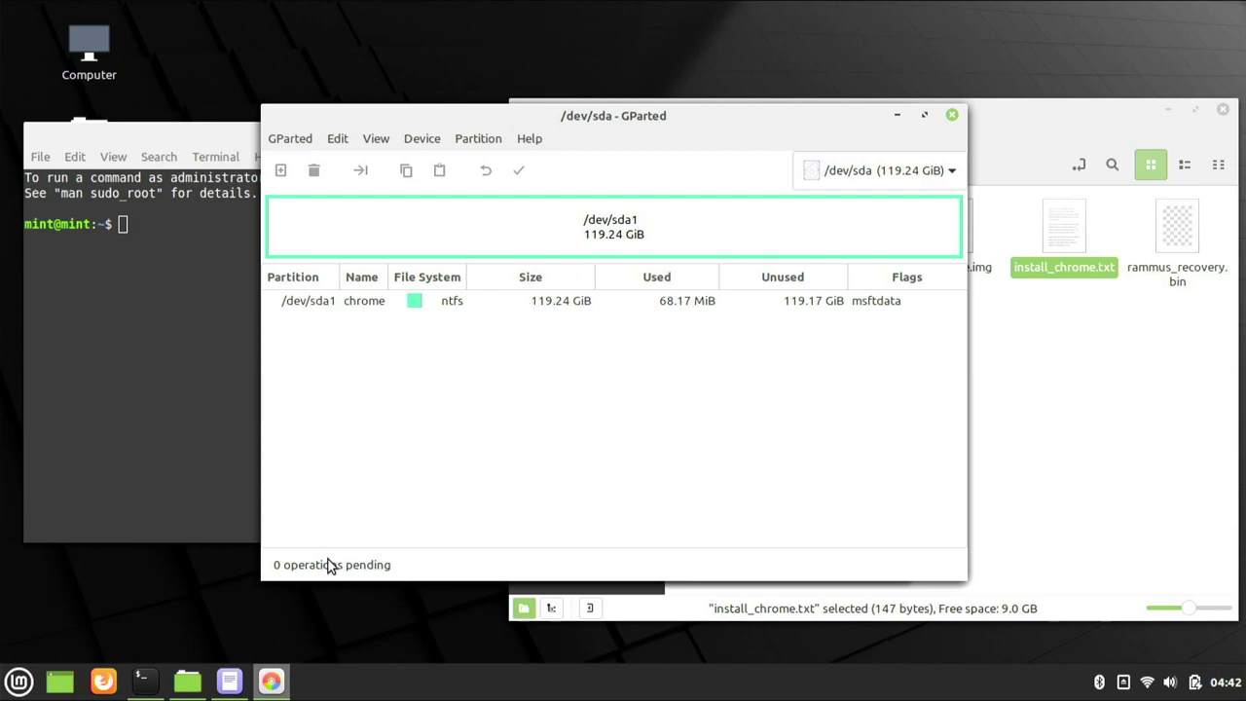
{"action": "mouse_move", "coordinate": [234, 688]}
Step: Replace YOUR_DISK with sda in the install command, then copy the sudo apt-get update line
{"action": "left_click", "coordinate": [229, 681]}
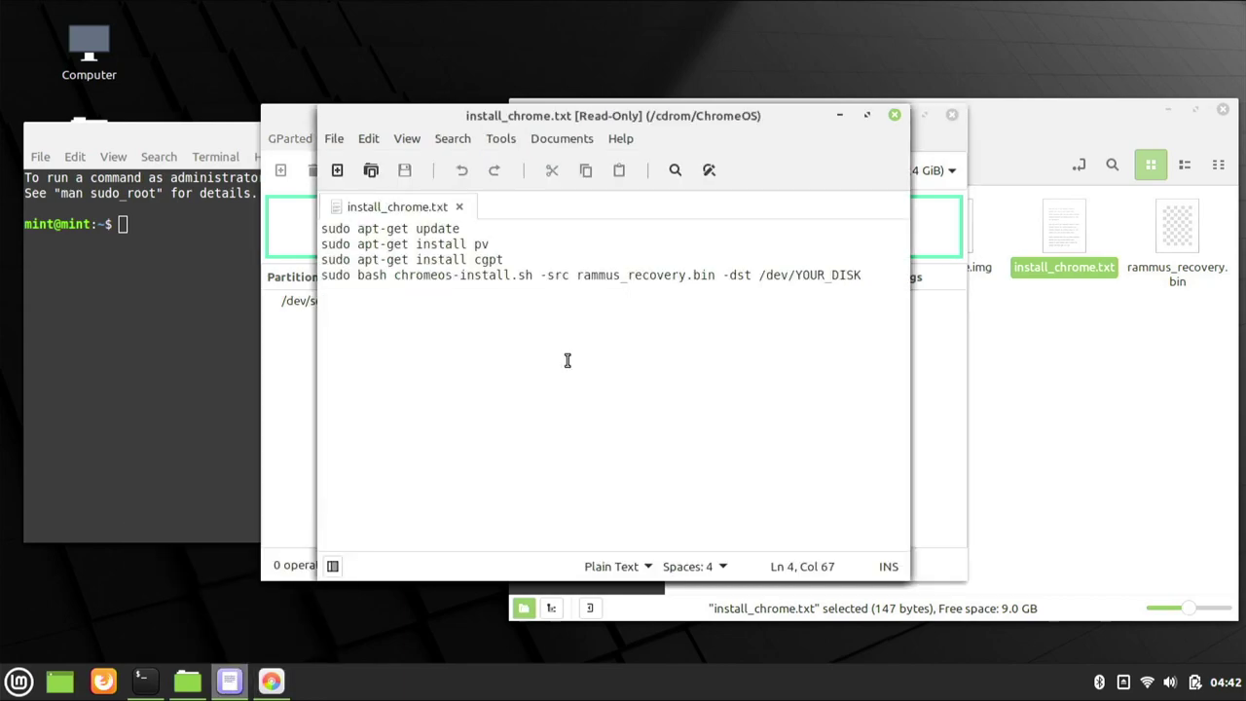
{"action": "left_click", "coordinate": [869, 274]}
{"action": "key", "text": "BackSpace"}
{"action": "key", "text": "BackSpace"}
{"action": "key", "text": "BackSpace"}
{"action": "key", "text": "BackSpace"}
{"action": "key", "text": "BackSpace"}
{"action": "key", "text": "BackSpace"}
{"action": "key", "text": "BackSpace"}
{"action": "key", "text": "BackSpace"}
{"action": "key", "text": "BackSpace"}
{"action": "type", "text": "sda"}
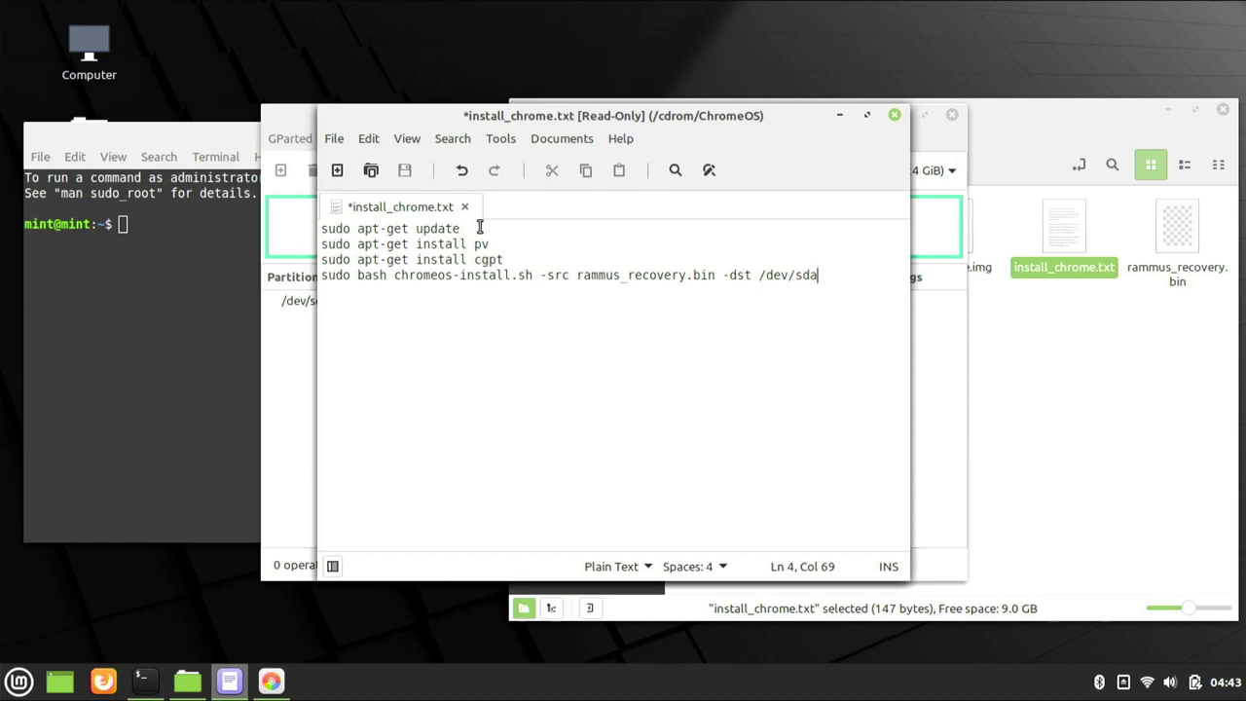
{"action": "left_click_drag", "start_coordinate": [483, 227], "coordinate": [308, 229]}
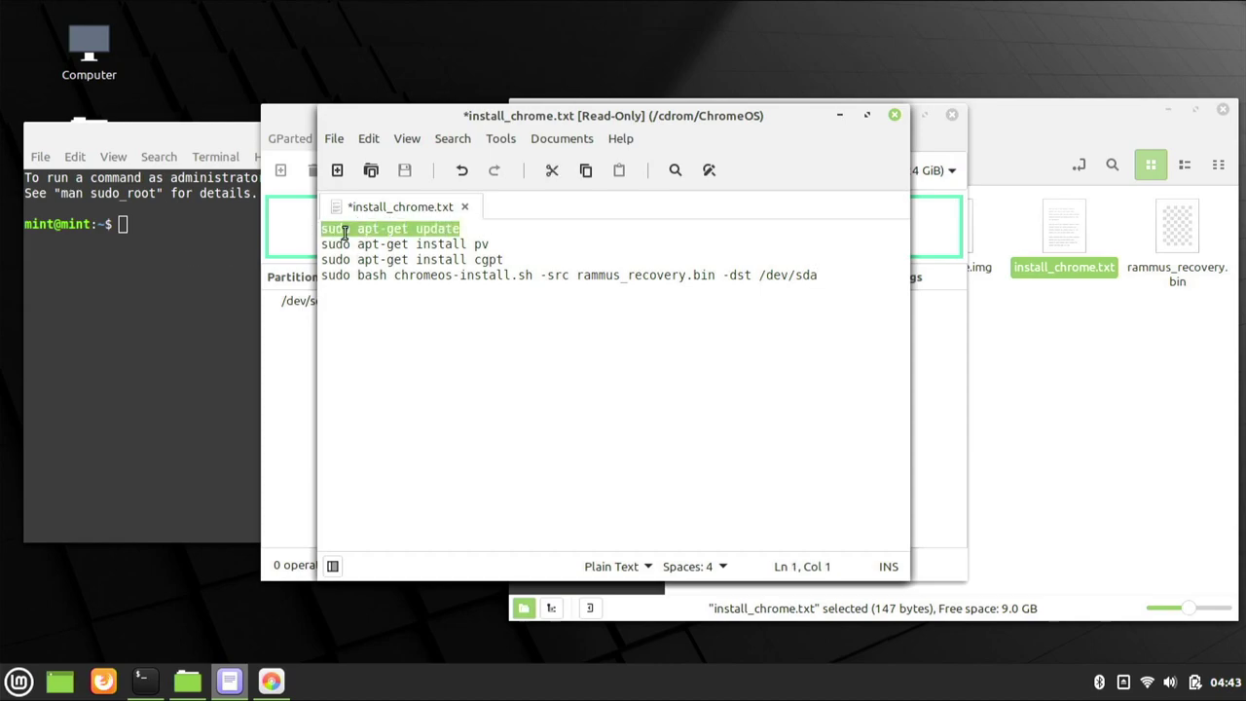
{"action": "left_click", "coordinate": [585, 170]}
Step: Paste sudo apt-get update into the terminal and run it to refresh the package lists
{"action": "left_click", "coordinate": [161, 225]}
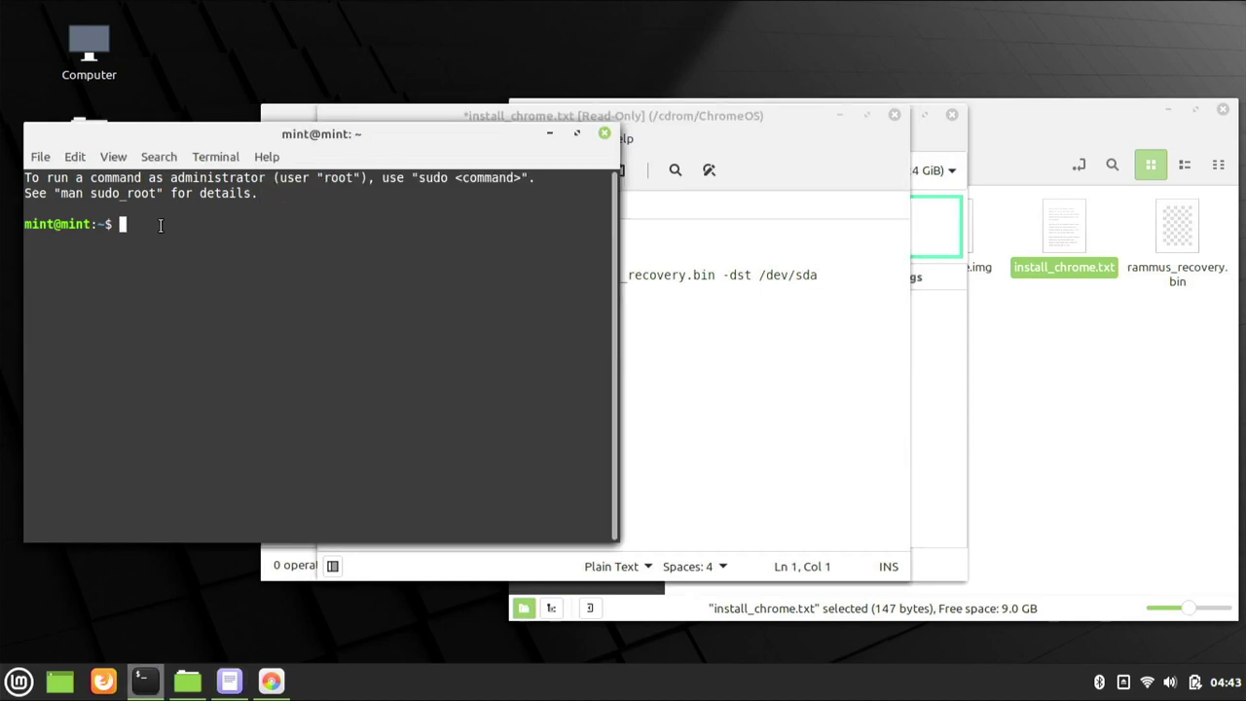
{"action": "right_click", "coordinate": [161, 225]}
{"action": "left_click", "coordinate": [217, 341]}
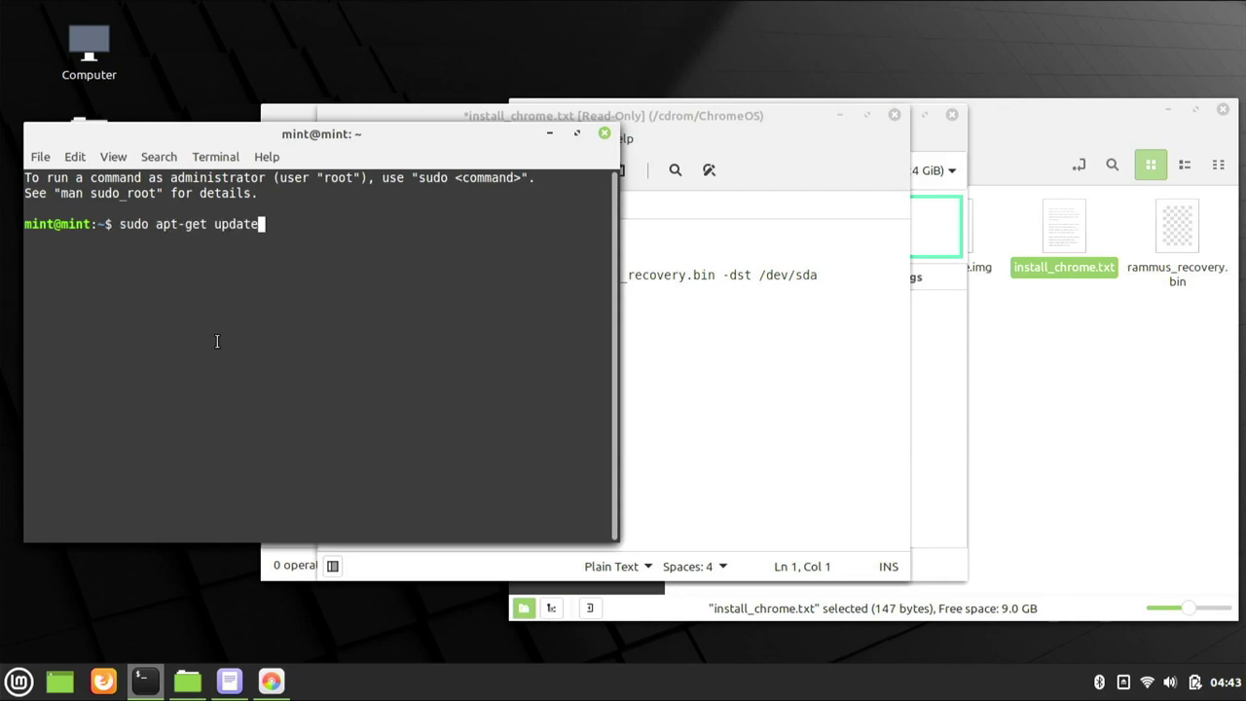
{"action": "key", "text": "Return"}
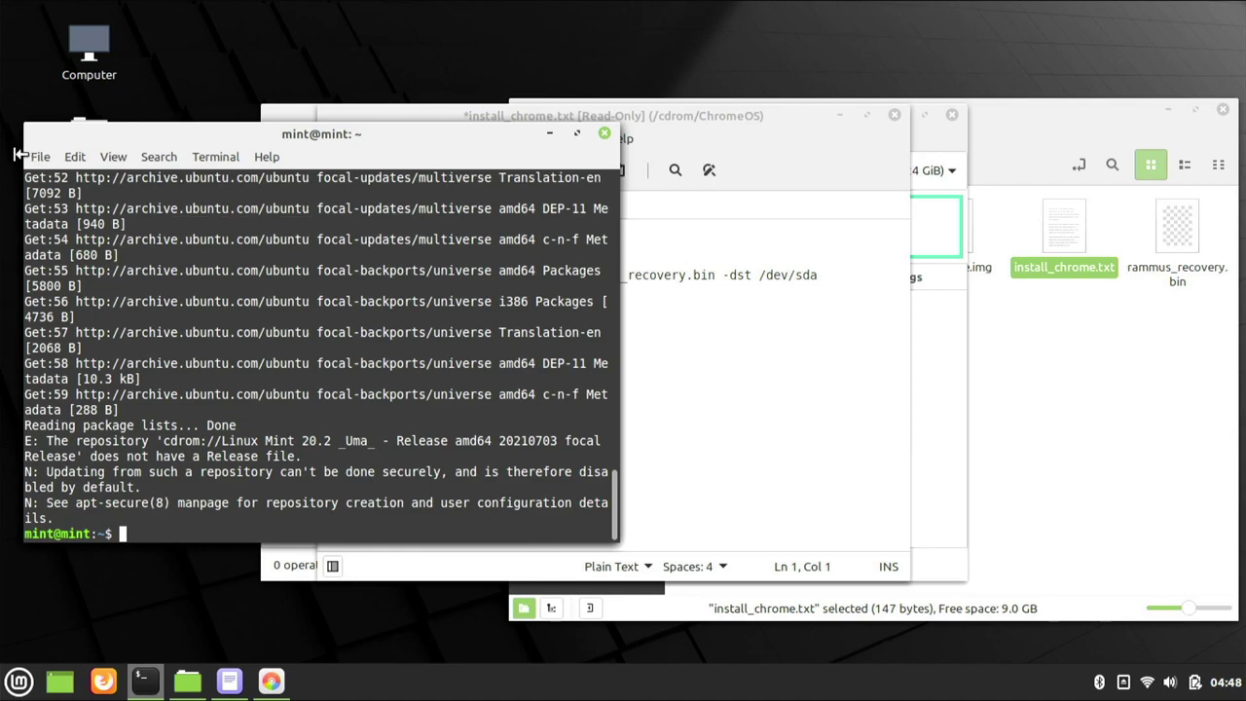
Step: Copy the sudo apt-get install pv line from the notes and run it in the terminal
{"action": "left_click", "coordinate": [751, 362]}
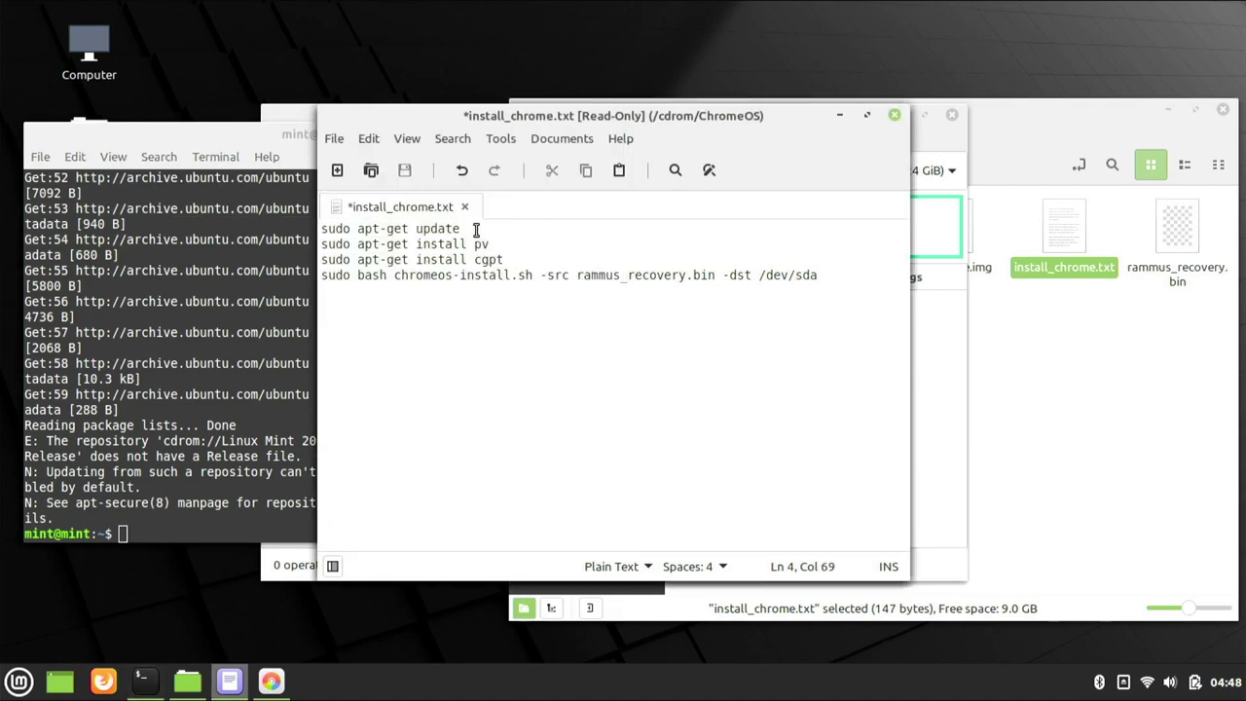
{"action": "left_click_drag", "start_coordinate": [491, 243], "coordinate": [313, 245]}
{"action": "left_click", "coordinate": [587, 171]}
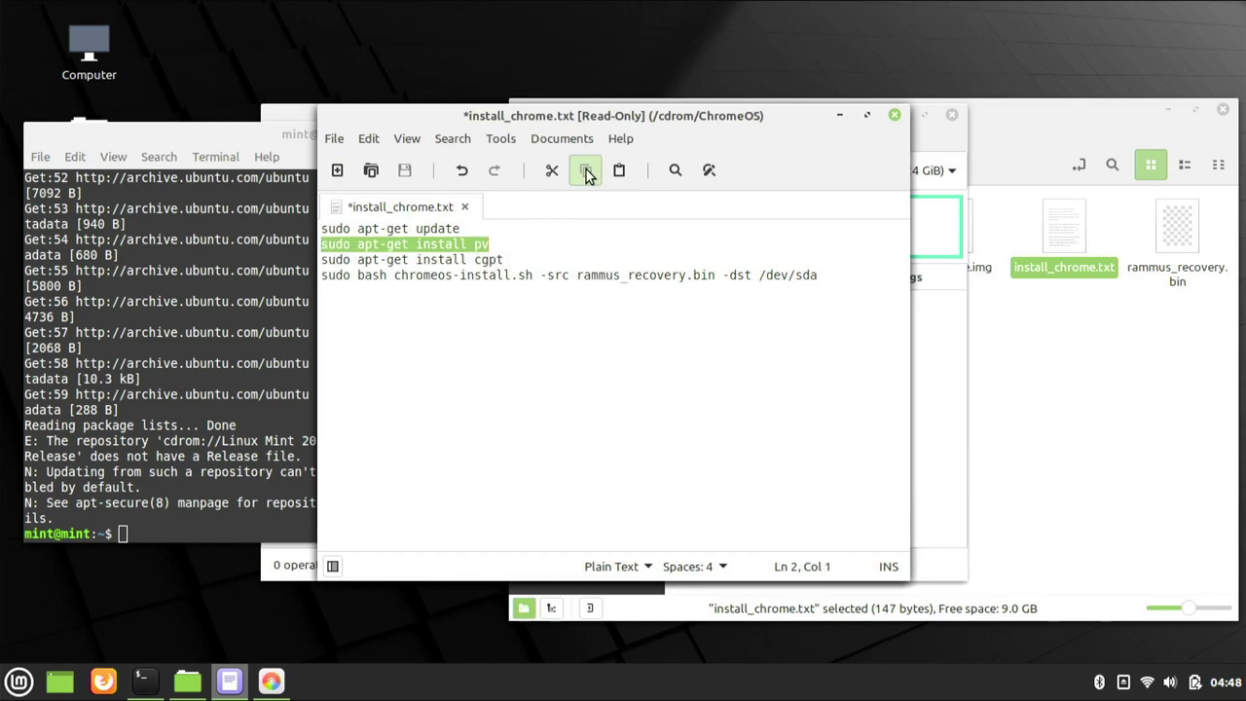
{"action": "left_click", "coordinate": [155, 535]}
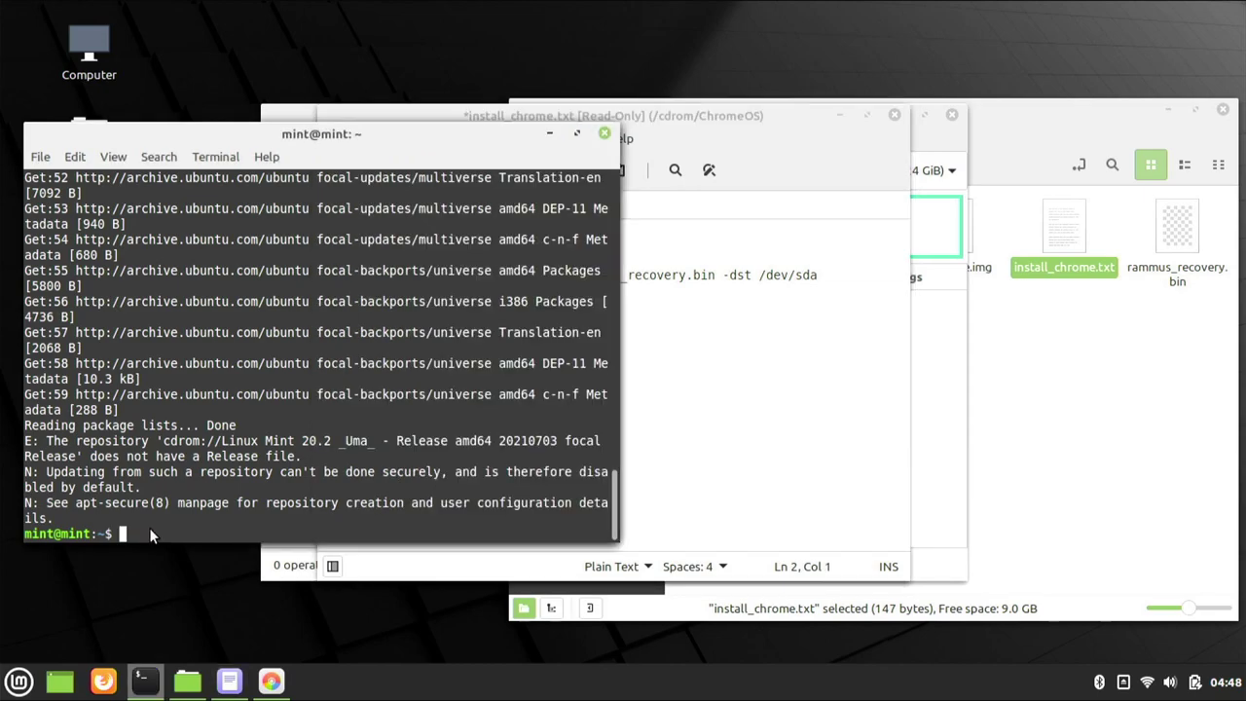
{"action": "right_click", "coordinate": [154, 533]}
{"action": "left_click", "coordinate": [203, 440]}
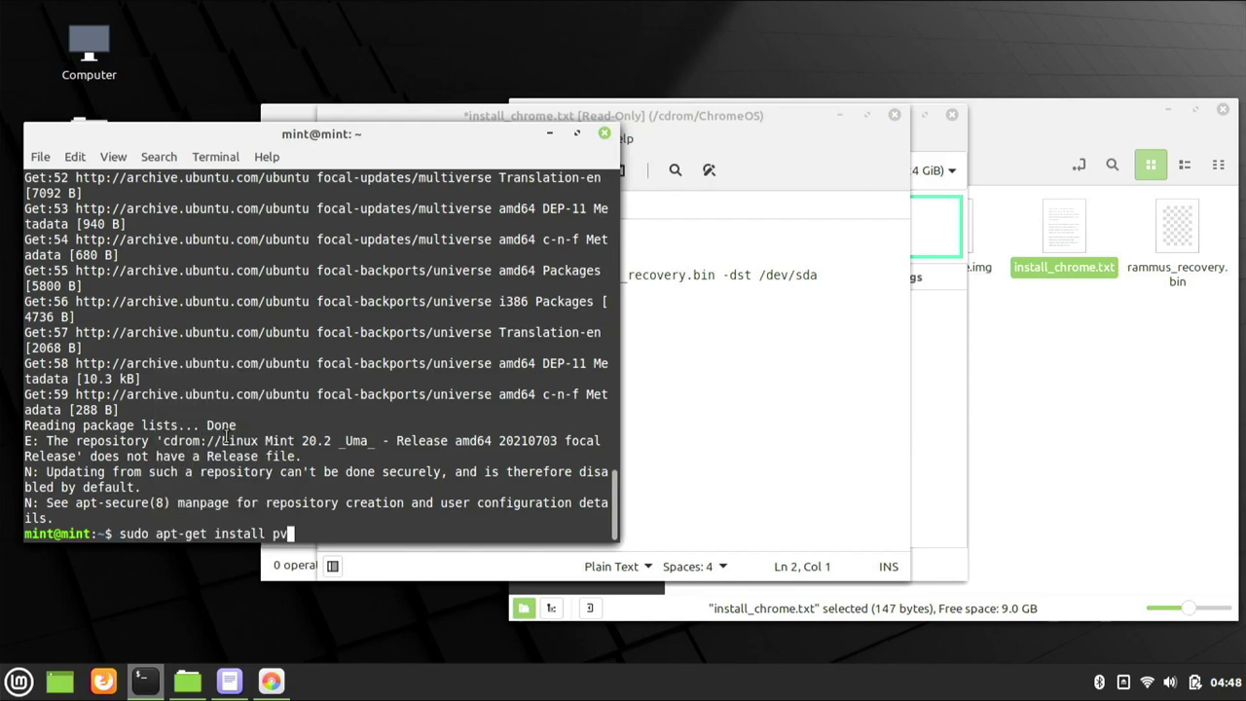
{"action": "key", "text": "Return"}
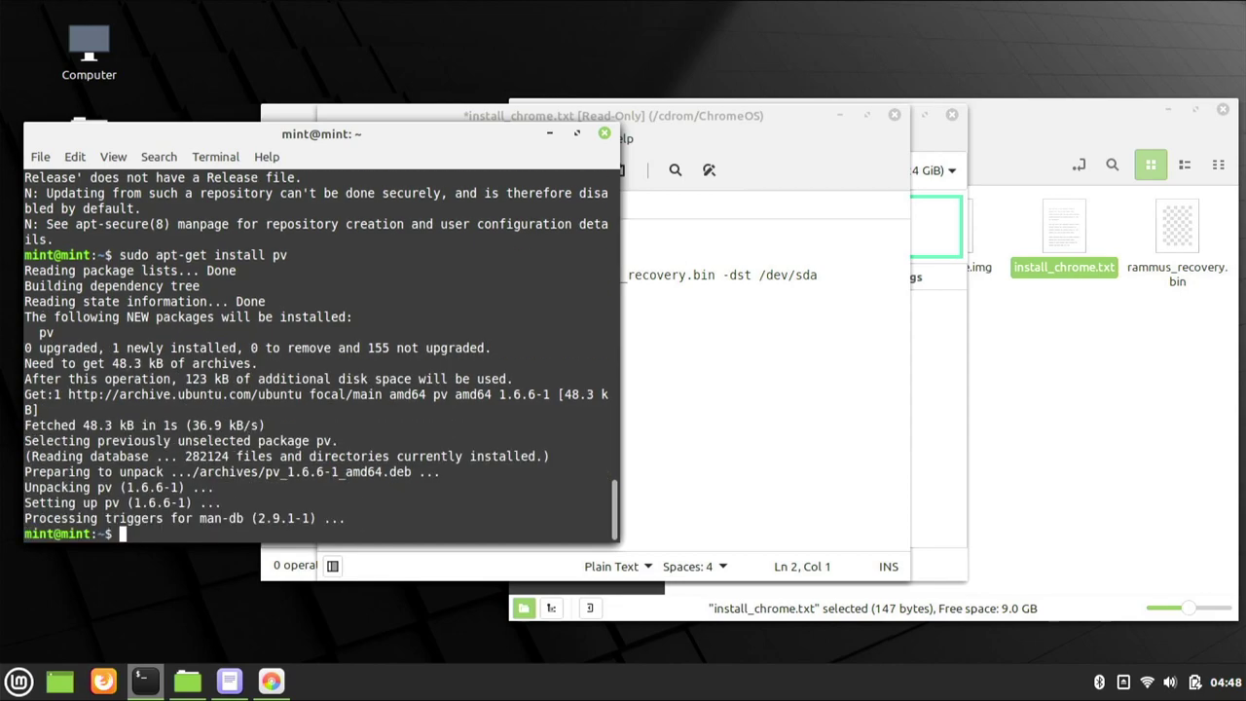
Step: Copy the sudo apt-get install cgpt line from the notes and run it in the terminal
{"action": "left_click", "coordinate": [688, 382]}
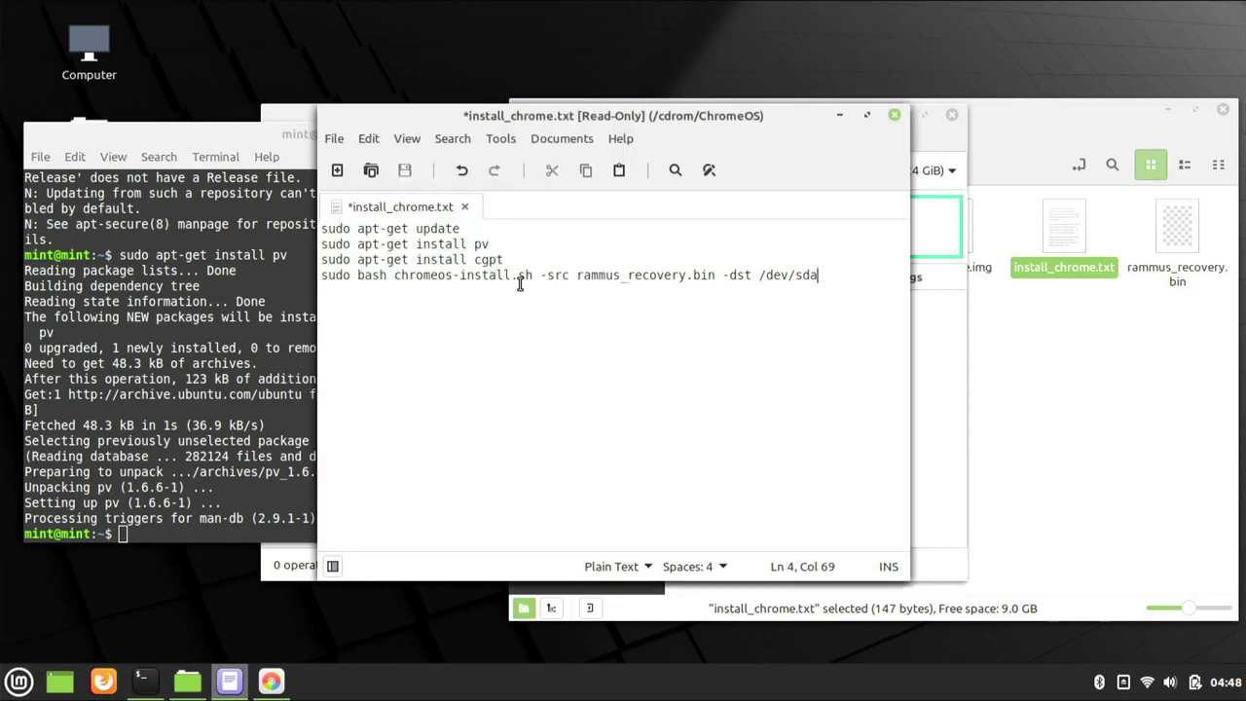
{"action": "left_click_drag", "start_coordinate": [516, 258], "coordinate": [321, 260]}
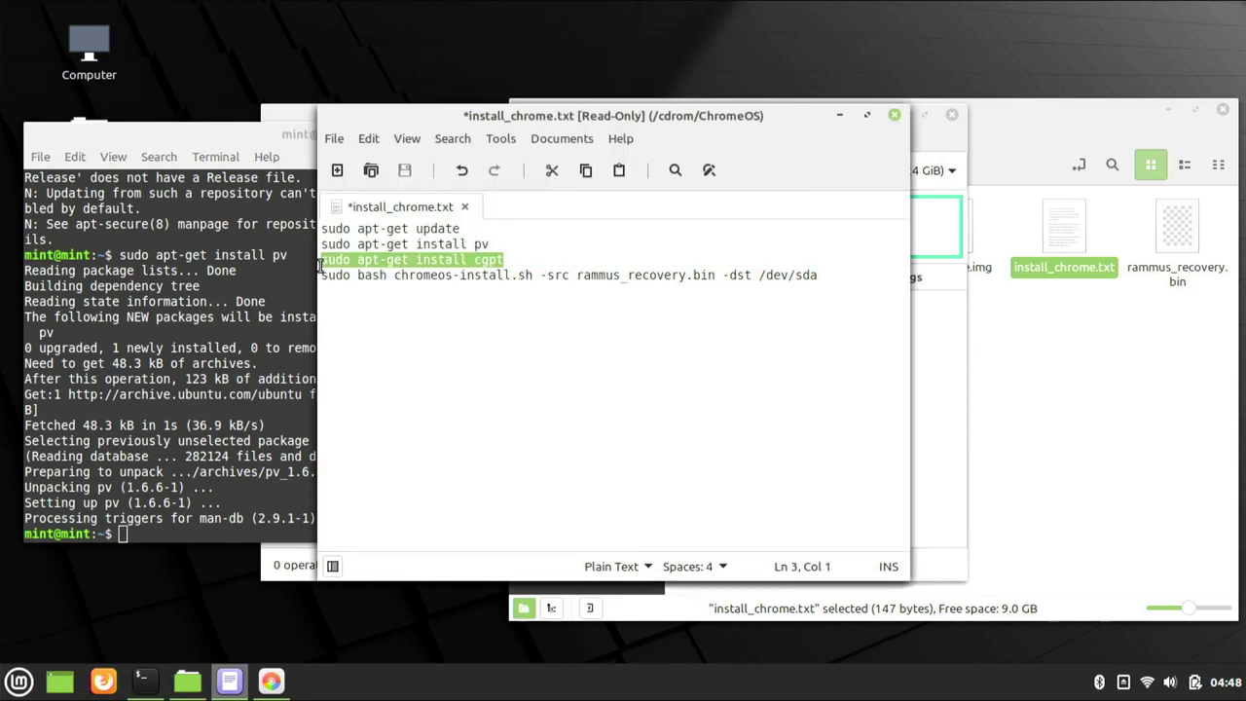
{"action": "right_click", "coordinate": [342, 261]}
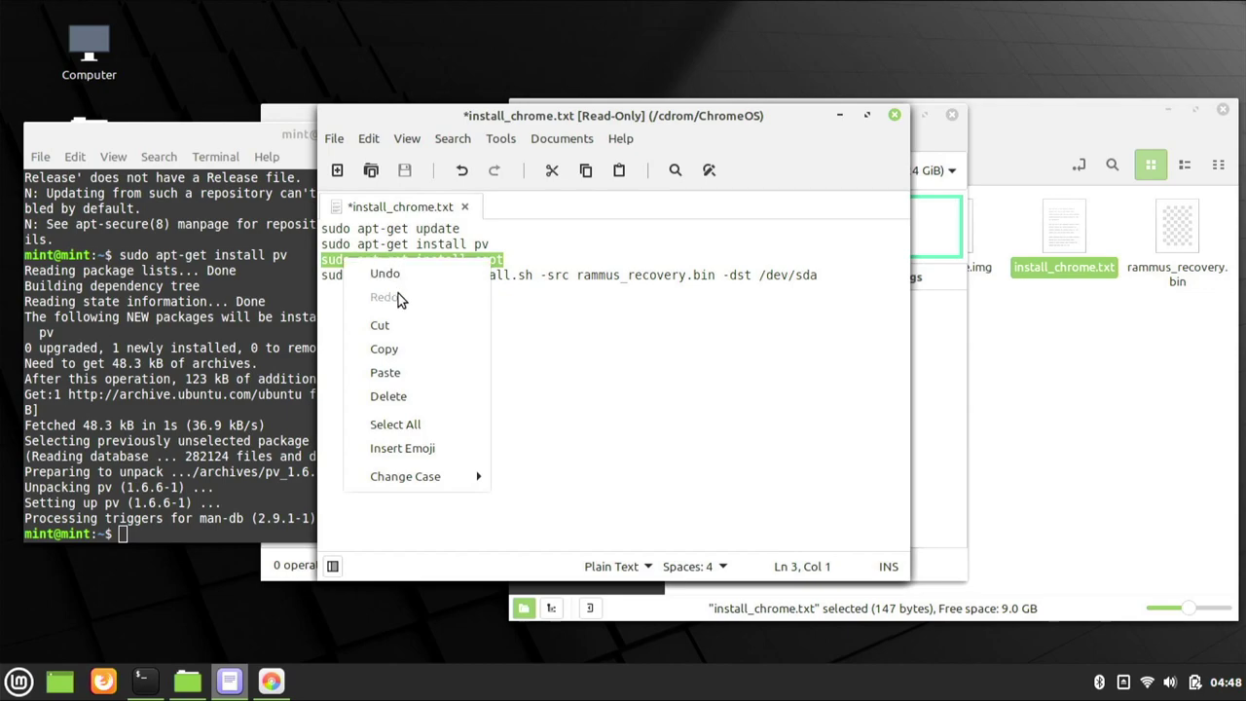
{"action": "left_click", "coordinate": [586, 173]}
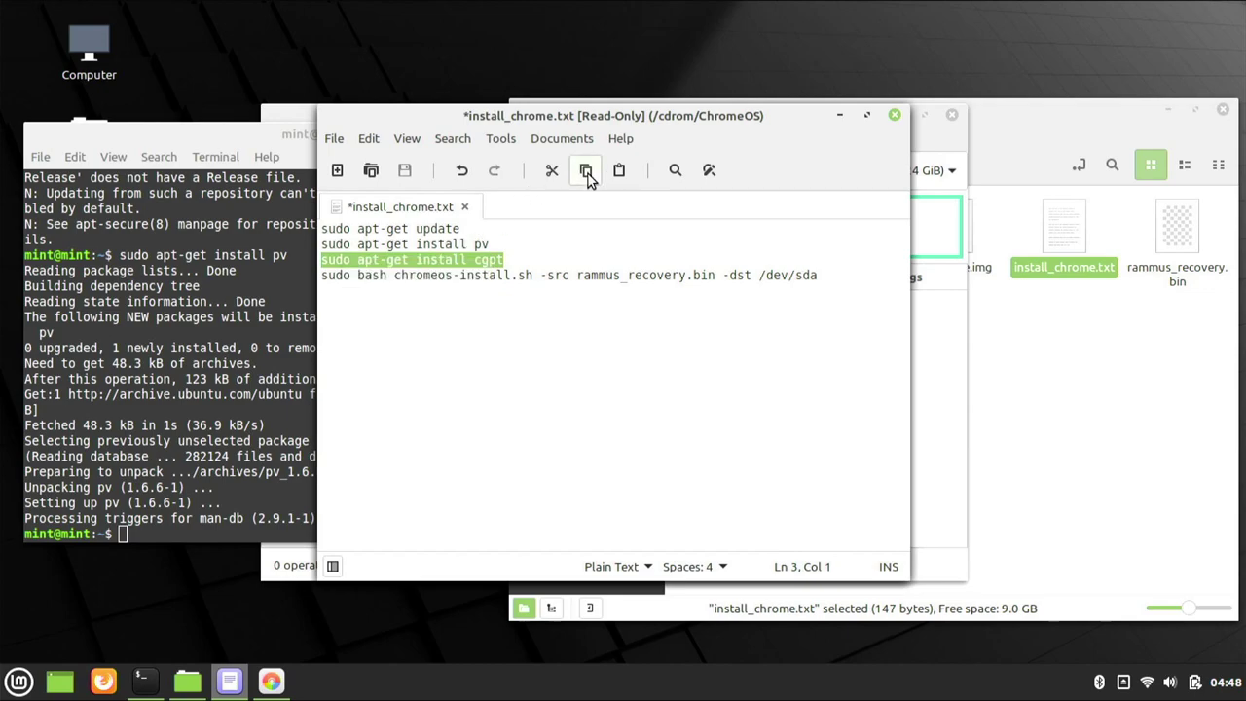
{"action": "left_click", "coordinate": [185, 537]}
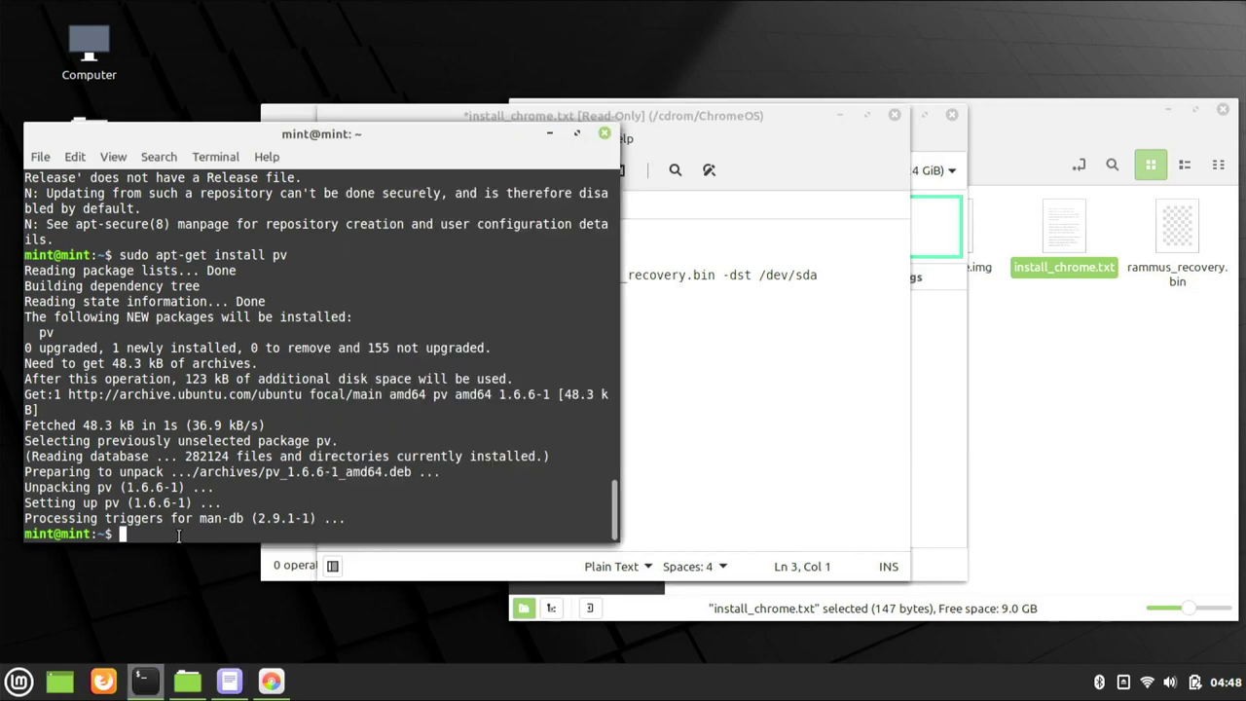
{"action": "right_click", "coordinate": [178, 534]}
{"action": "left_click", "coordinate": [225, 448]}
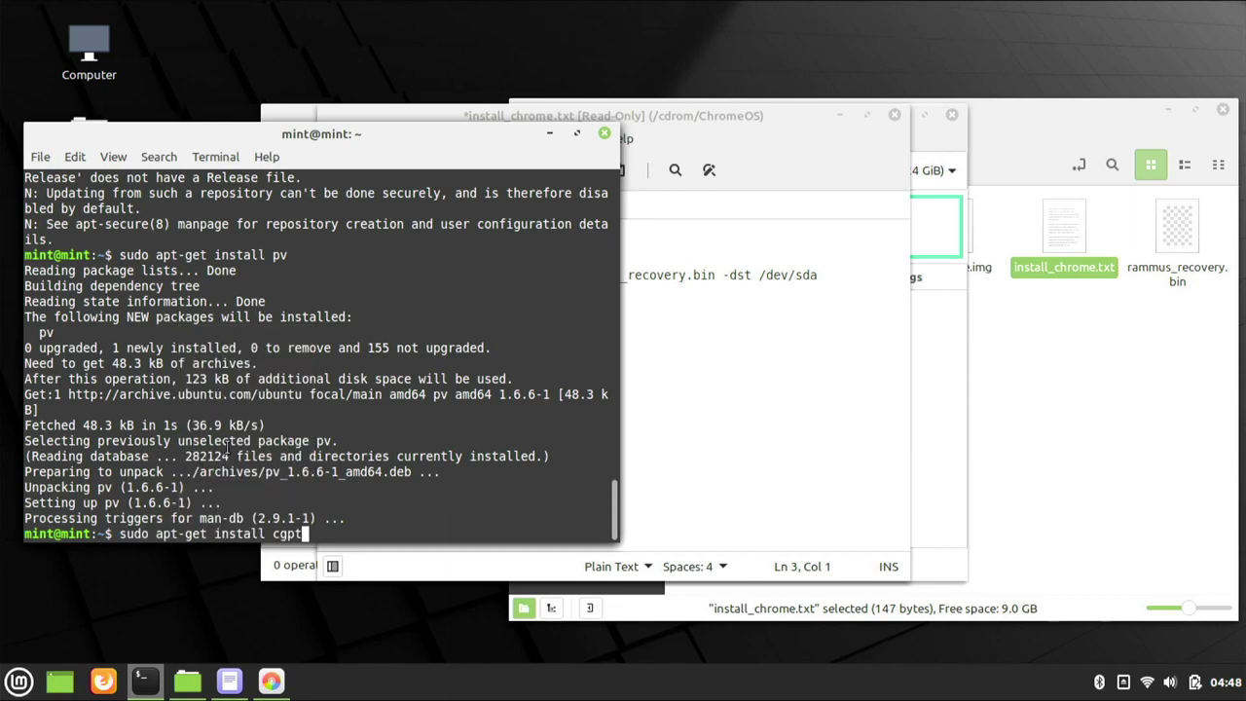
{"action": "key", "text": "Return"}
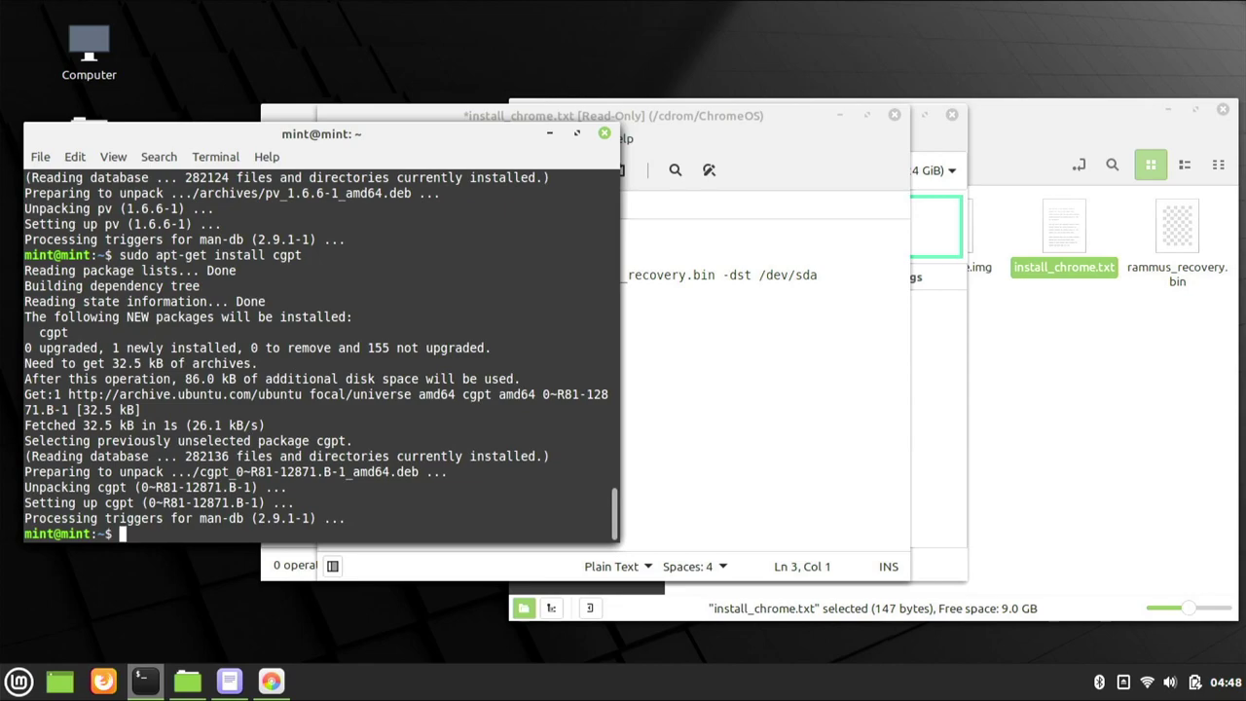
{"action": "left_click", "coordinate": [757, 347]}
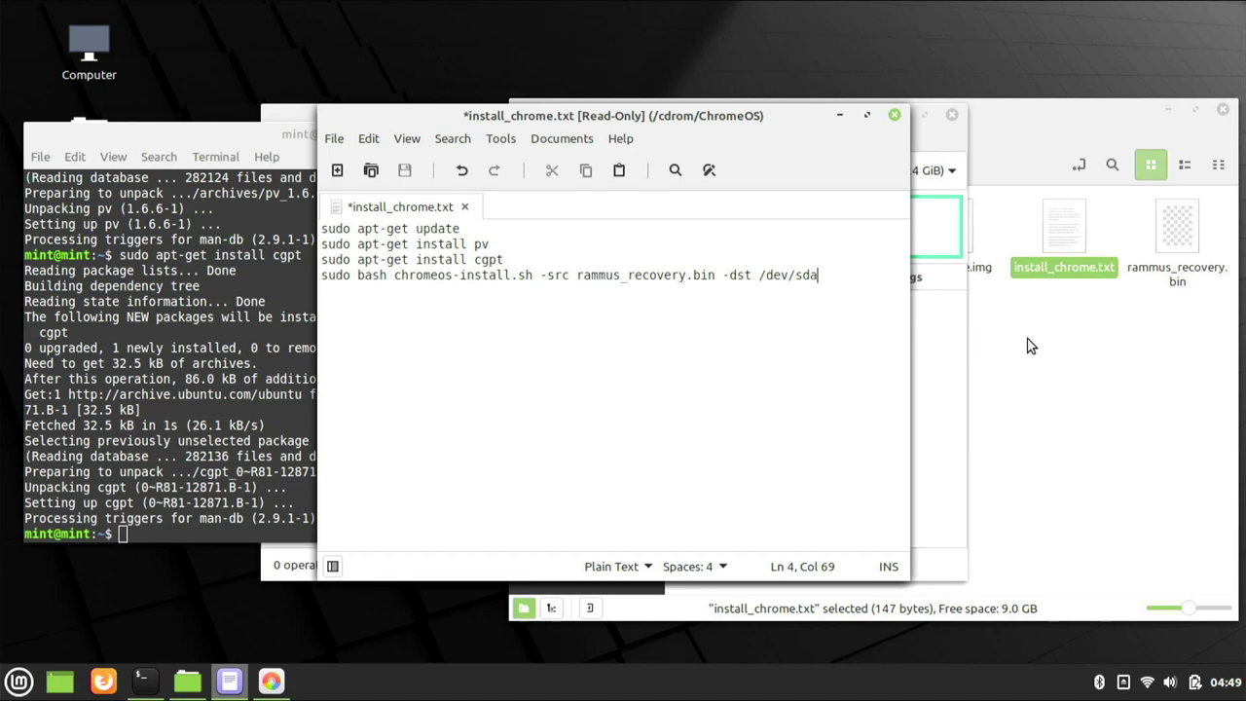
Step: Run cd with the ChromeOS folder path dragged in from the file manager to enter /cdrom/ChromeOS
{"action": "left_click", "coordinate": [1061, 347]}
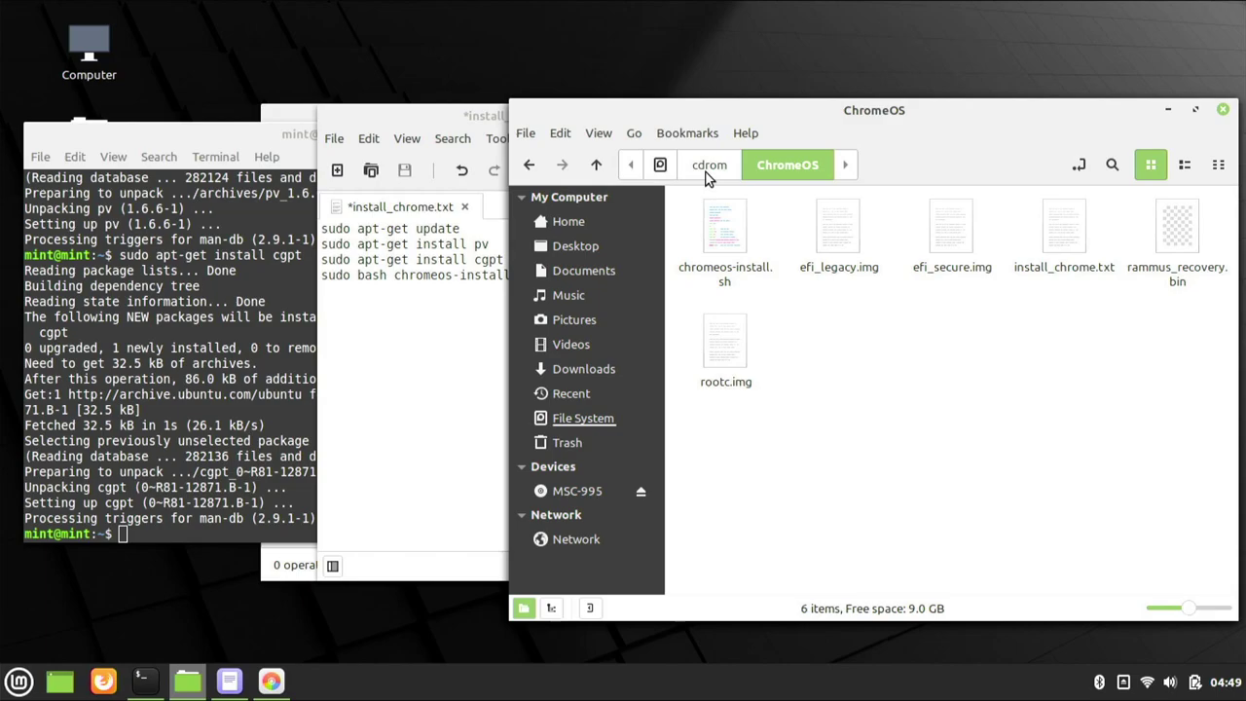
{"action": "left_click", "coordinate": [147, 533]}
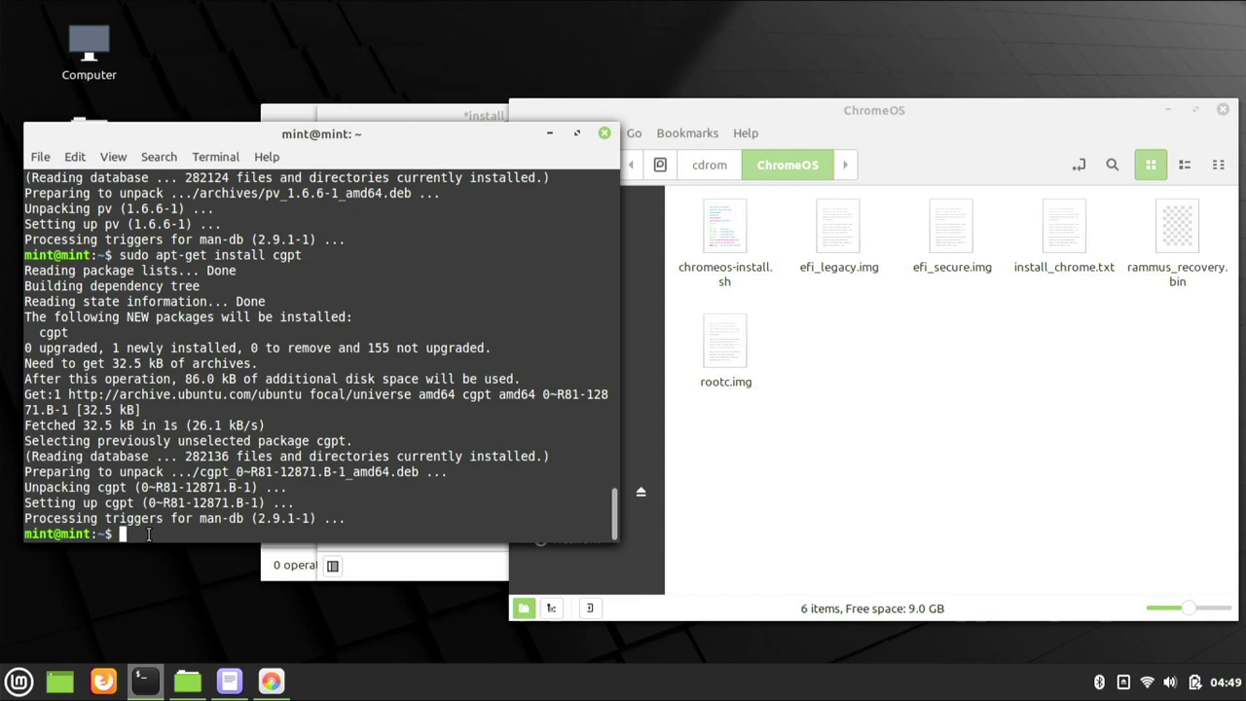
{"action": "type", "text": "cd"}
{"action": "left_click_drag", "start_coordinate": [795, 165], "coordinate": [186, 536]}
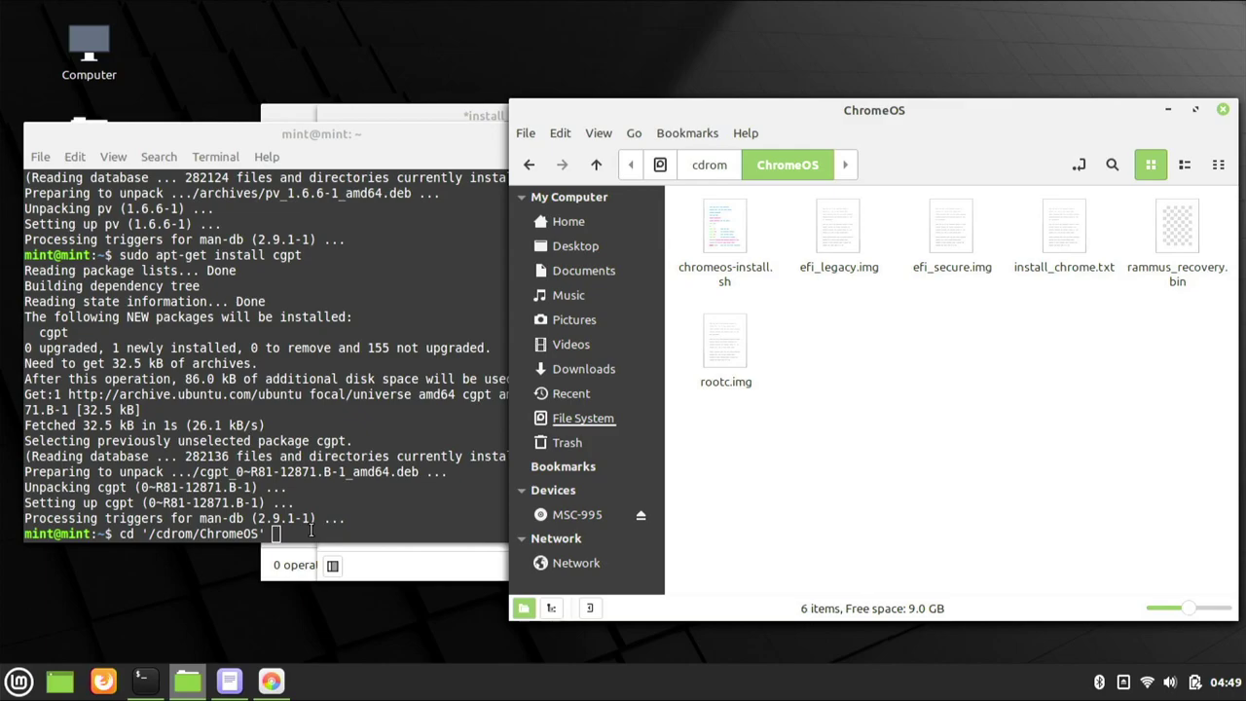
{"action": "left_click", "coordinate": [288, 535]}
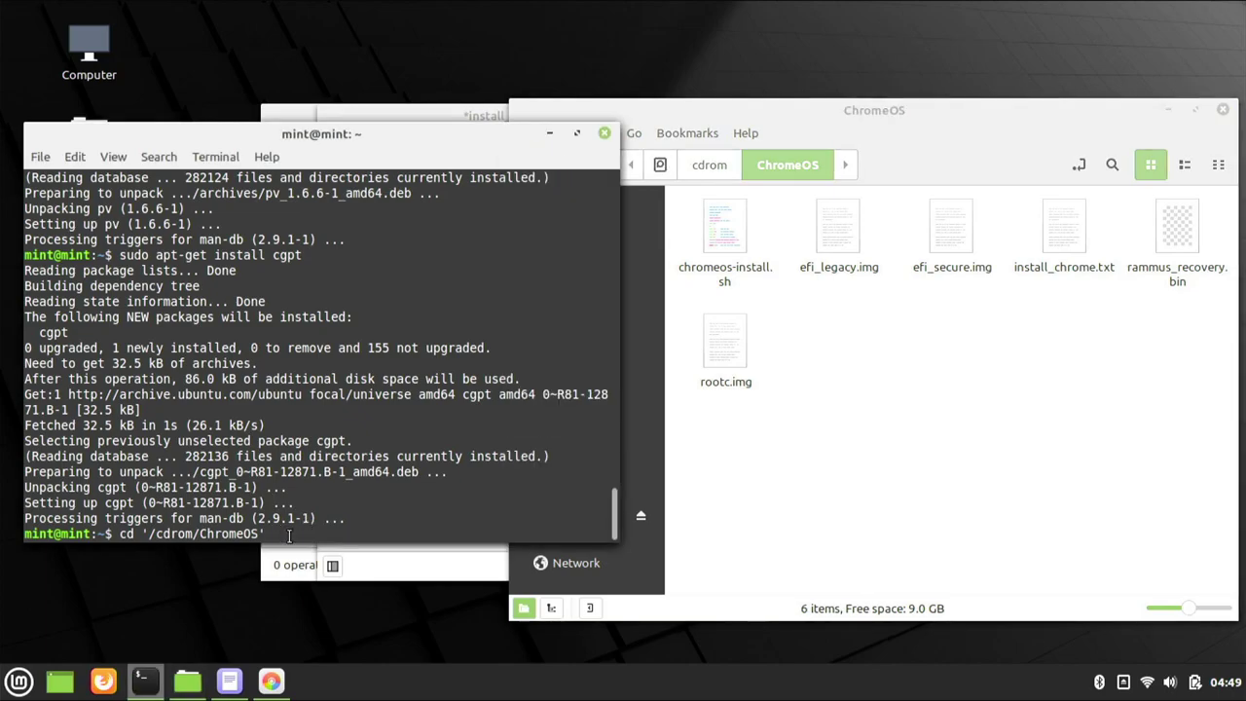
{"action": "key", "text": "Return"}
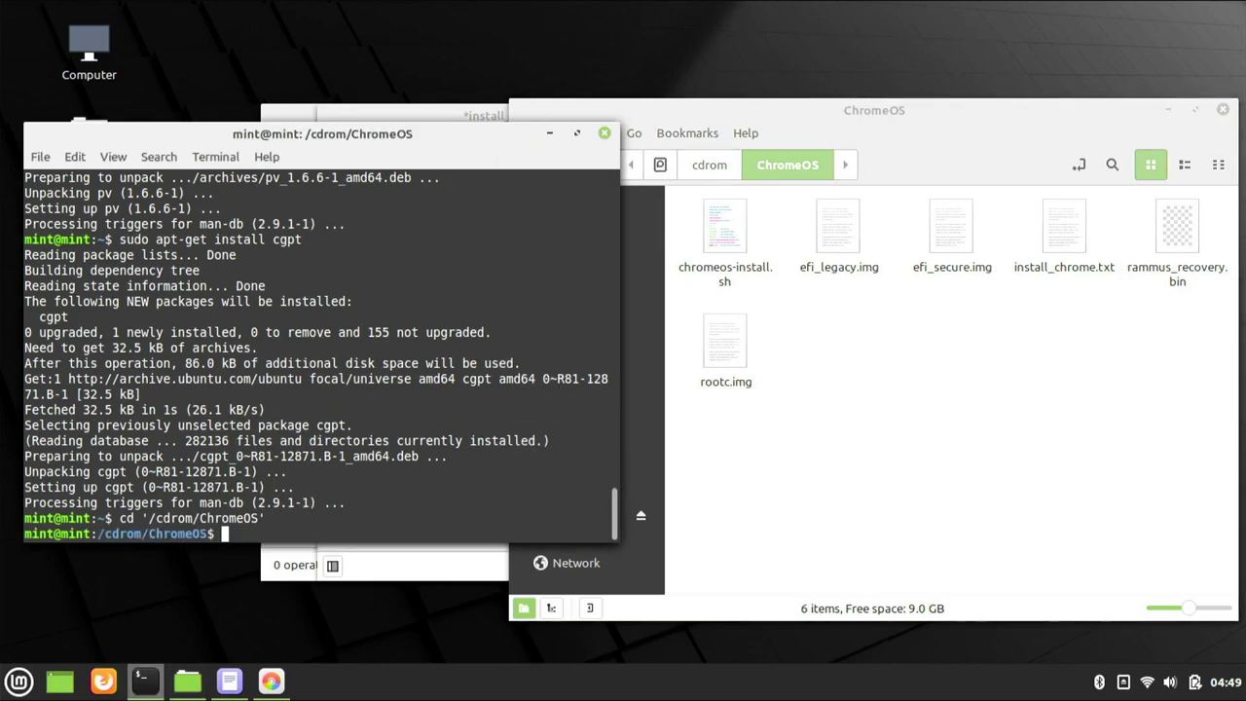
Step: Copy the chromeos-install.sh command for rammus_recovery.bin targeting /dev/sda and run it in the terminal
{"action": "left_click", "coordinate": [230, 681]}
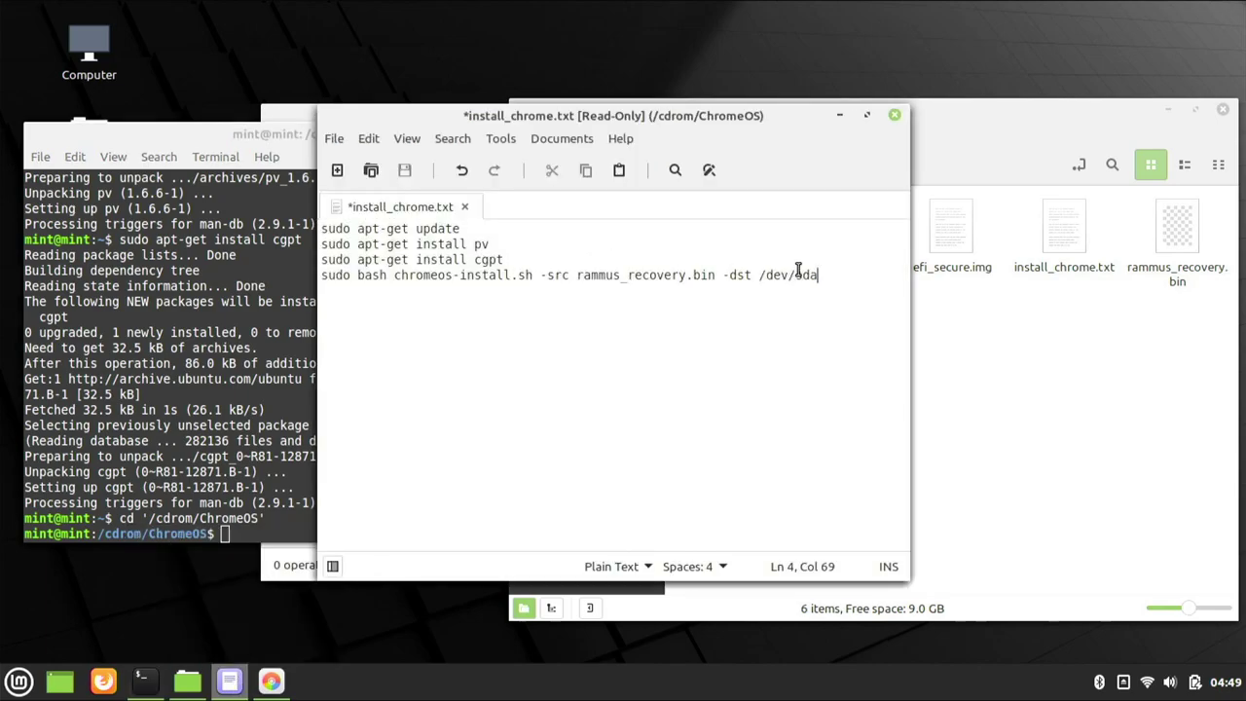
{"action": "left_click_drag", "start_coordinate": [828, 275], "coordinate": [321, 278]}
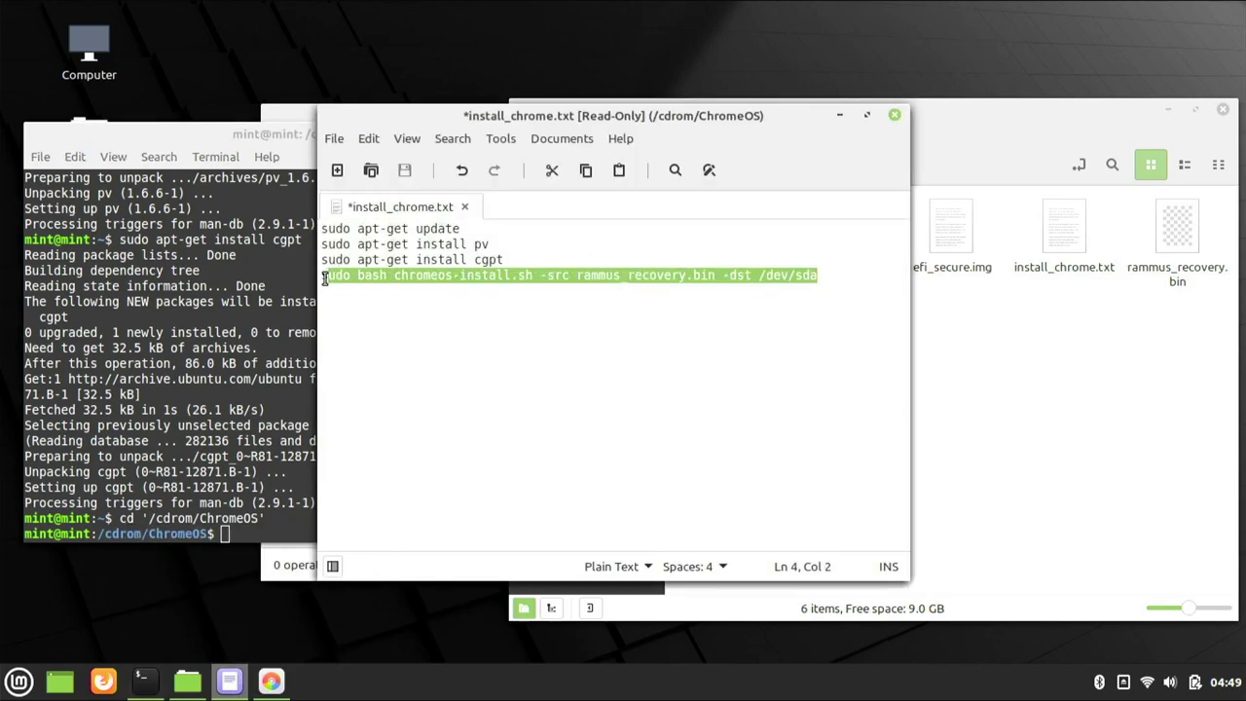
{"action": "left_click", "coordinate": [586, 171]}
{"action": "left_click", "coordinate": [243, 533]}
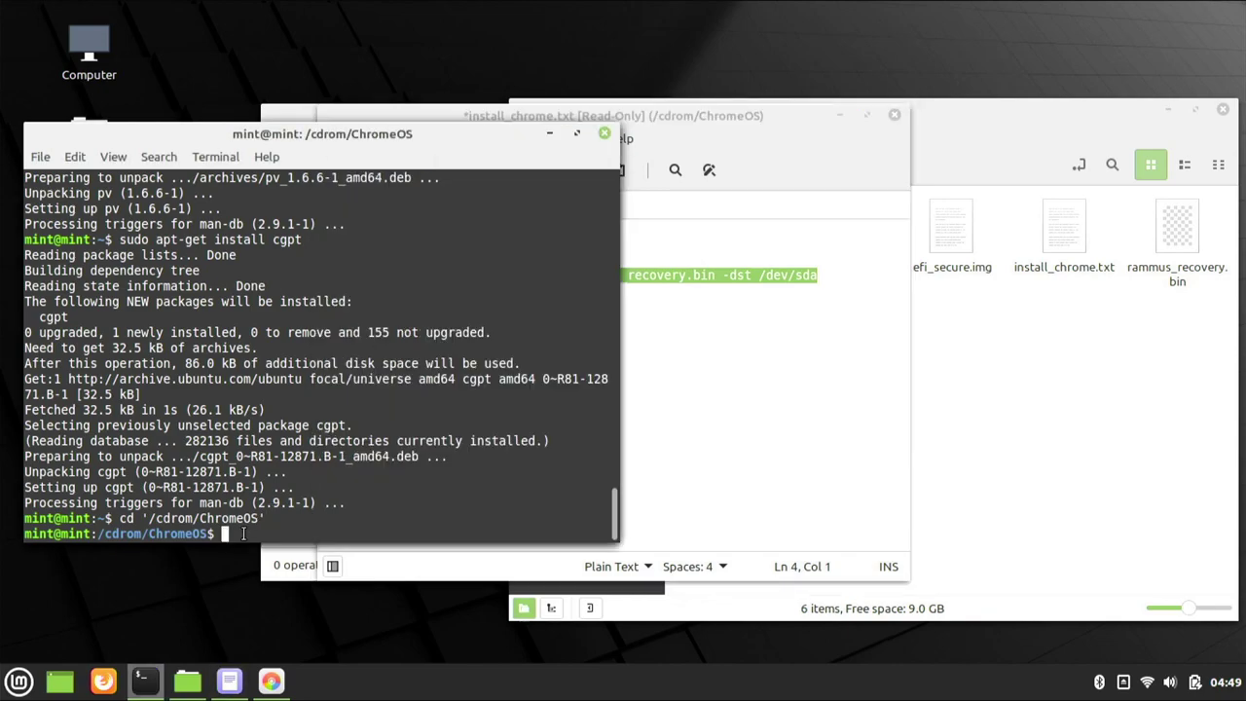
{"action": "right_click", "coordinate": [241, 532]}
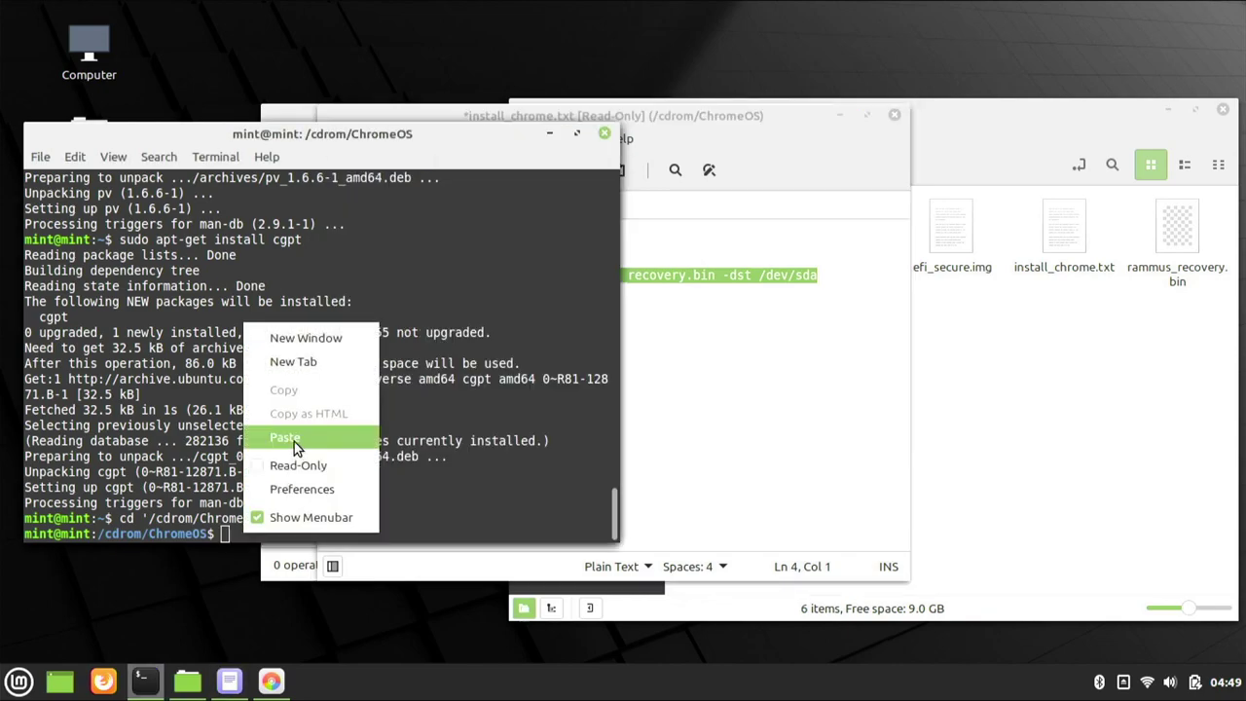
{"action": "left_click", "coordinate": [284, 437]}
{"action": "key", "text": "Return"}
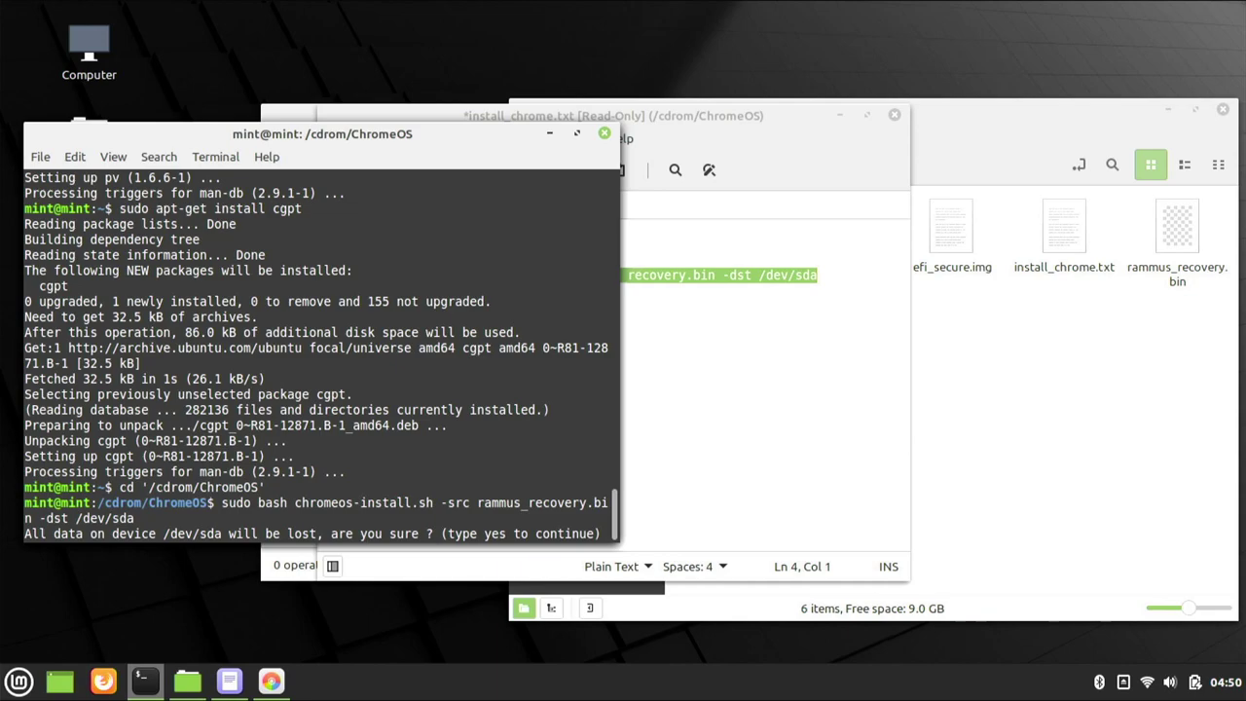
Step: Answer yes to the /dev/sda data-loss warning so the script writes all 12 partitions
{"action": "type", "text": "yes"}
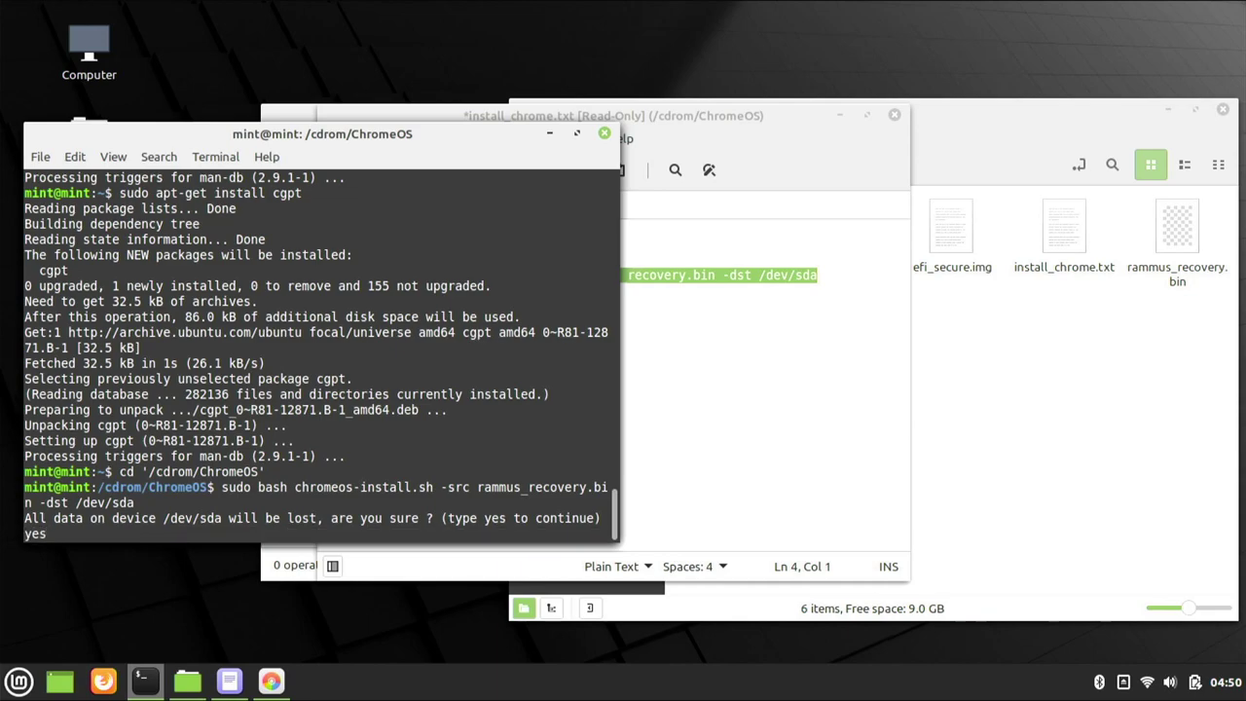
{"action": "key", "text": "Return"}
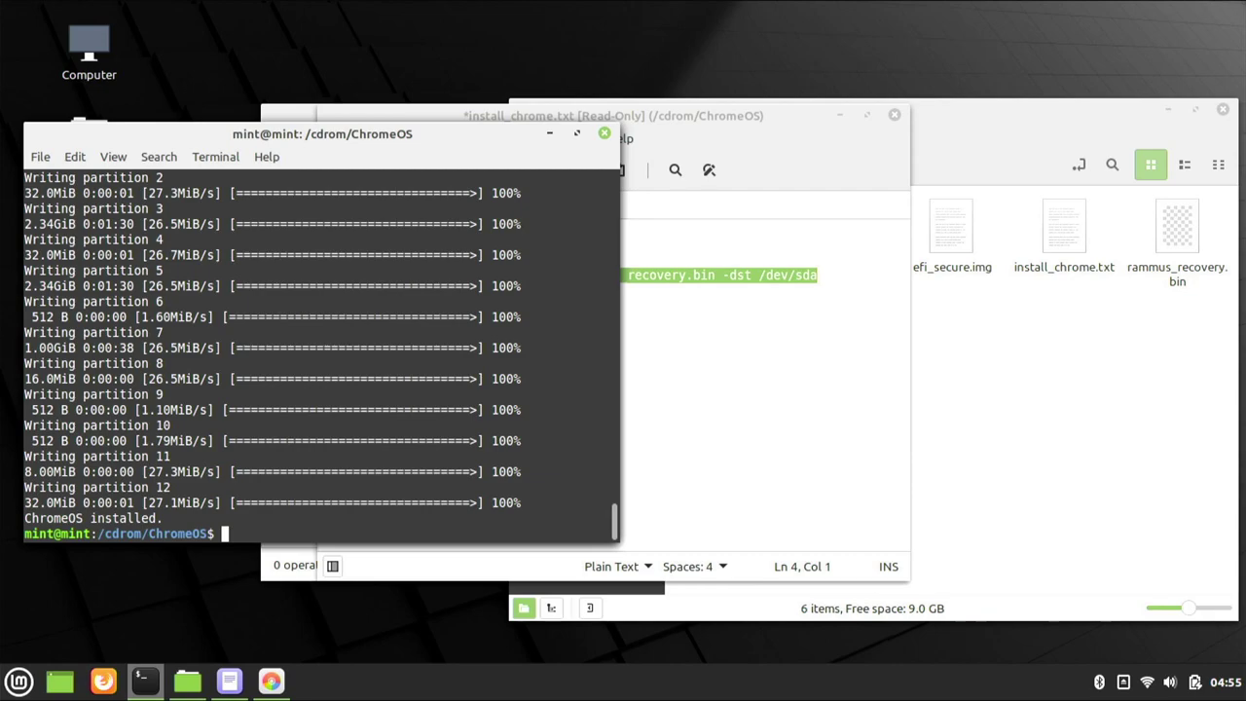
Step: Close Terminal, the install notes without saving, the ChromeOS folder window and GParted
{"action": "left_click", "coordinate": [604, 134]}
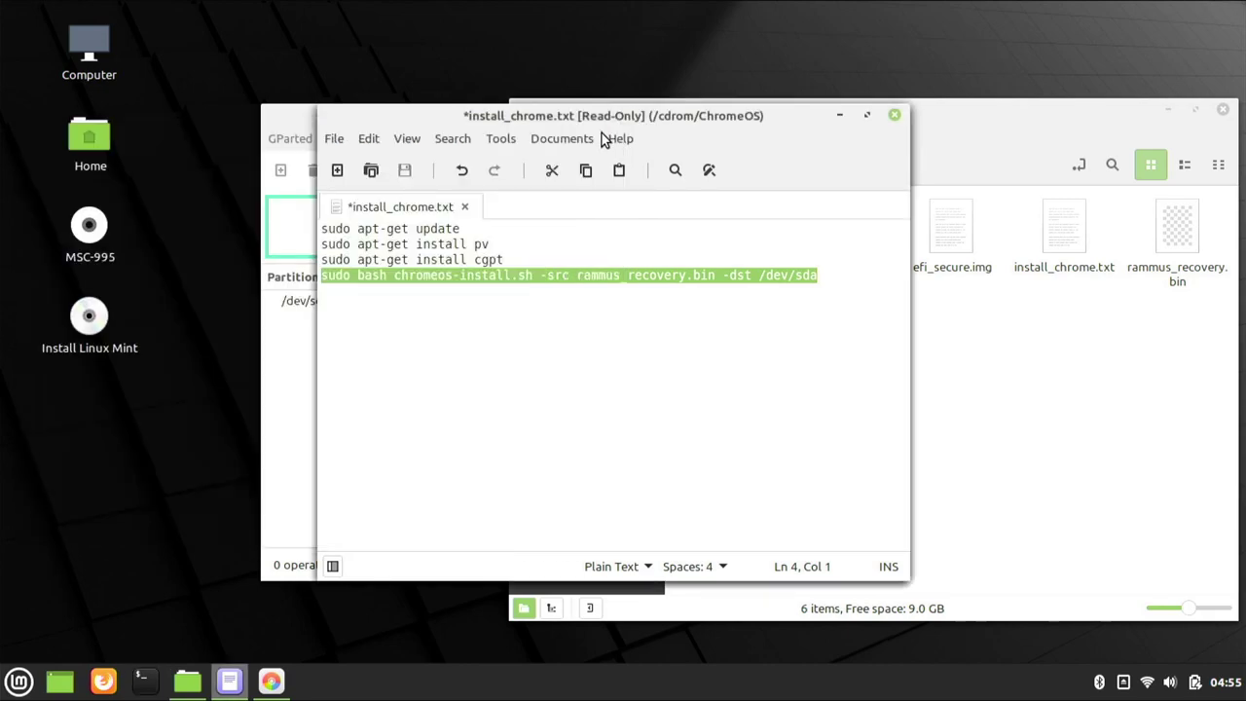
{"action": "left_click", "coordinate": [893, 116]}
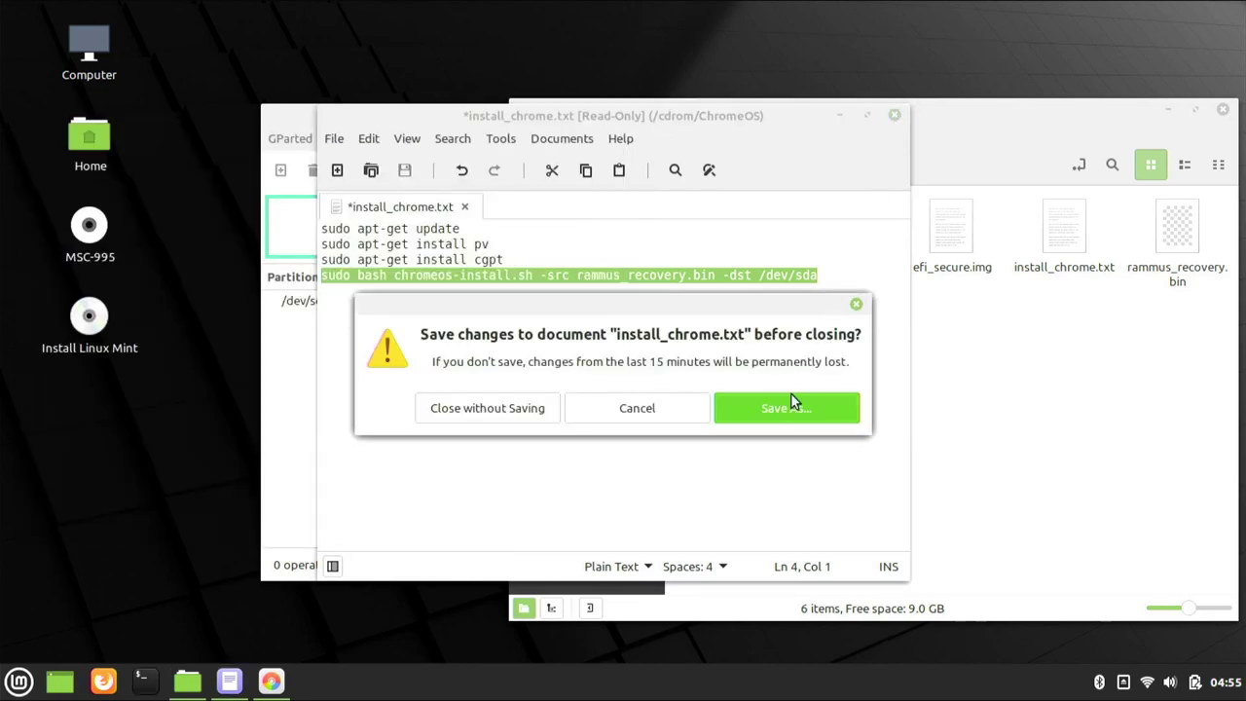
{"action": "left_click", "coordinate": [508, 411]}
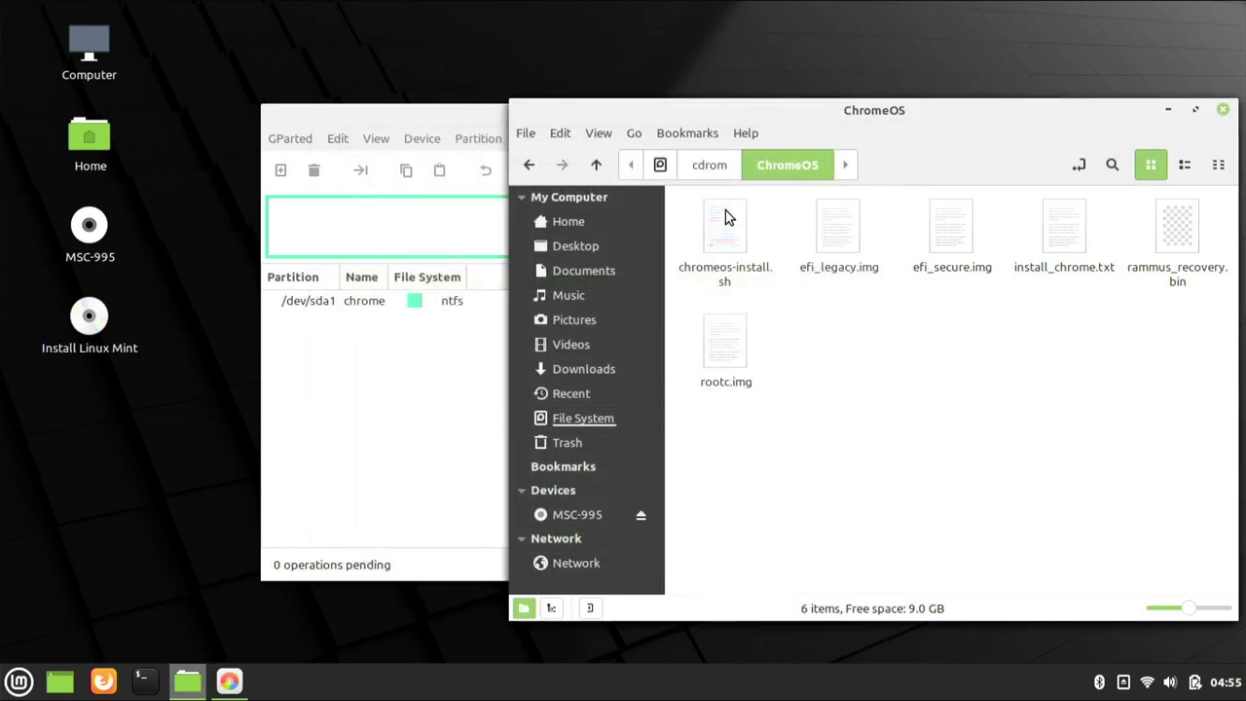
{"action": "left_click", "coordinate": [1223, 113]}
{"action": "left_click", "coordinate": [953, 115]}
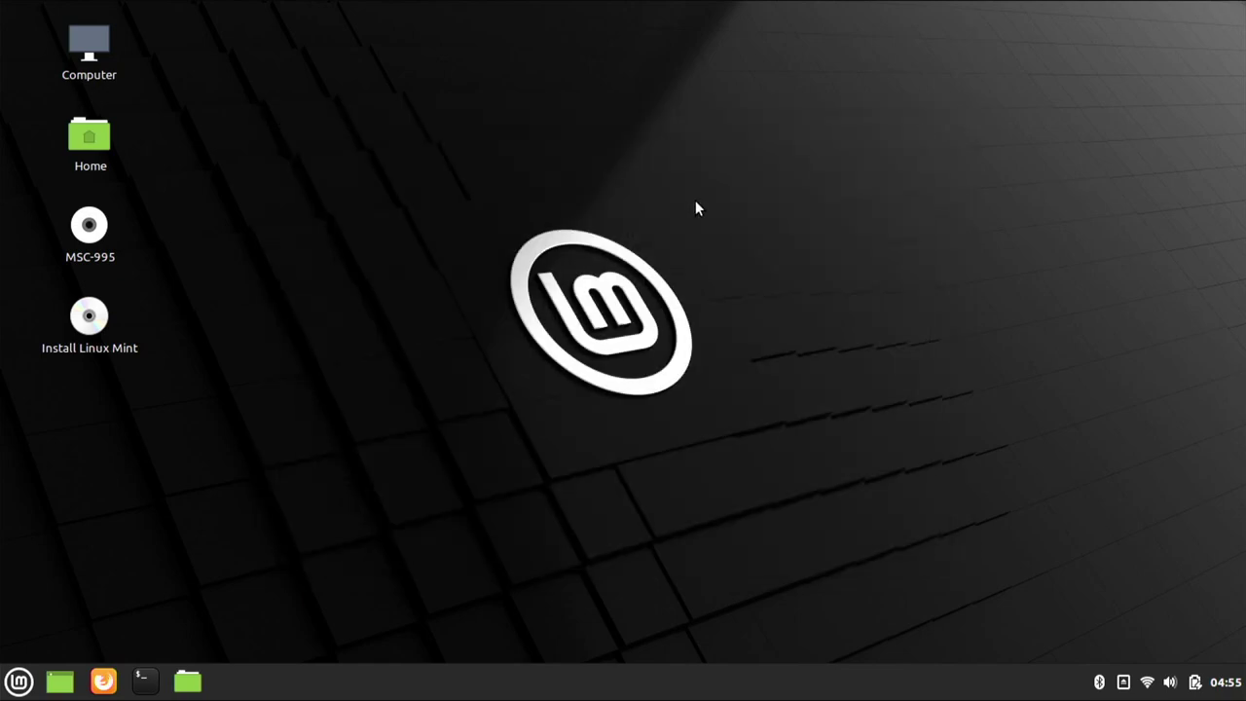
Step: From the Mint menu, bring up the 'Shut down this system now?' Session dialog
{"action": "left_click", "coordinate": [20, 681]}
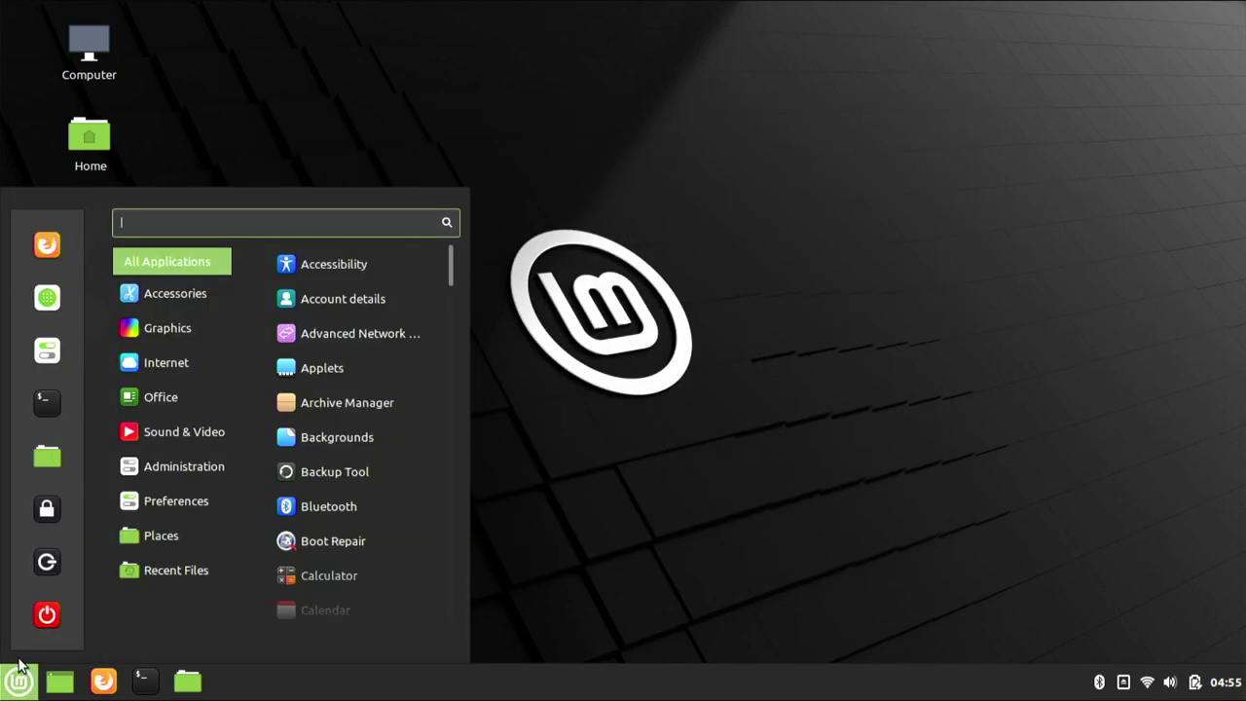
{"action": "left_click", "coordinate": [47, 614]}
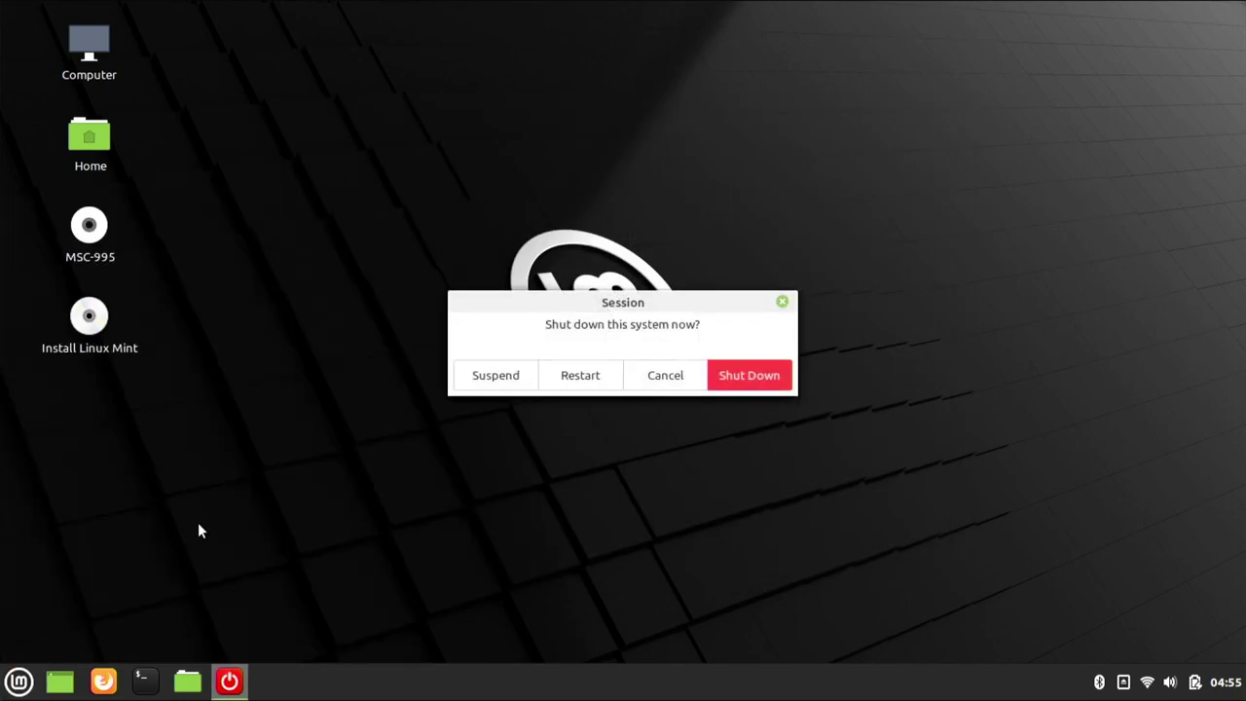